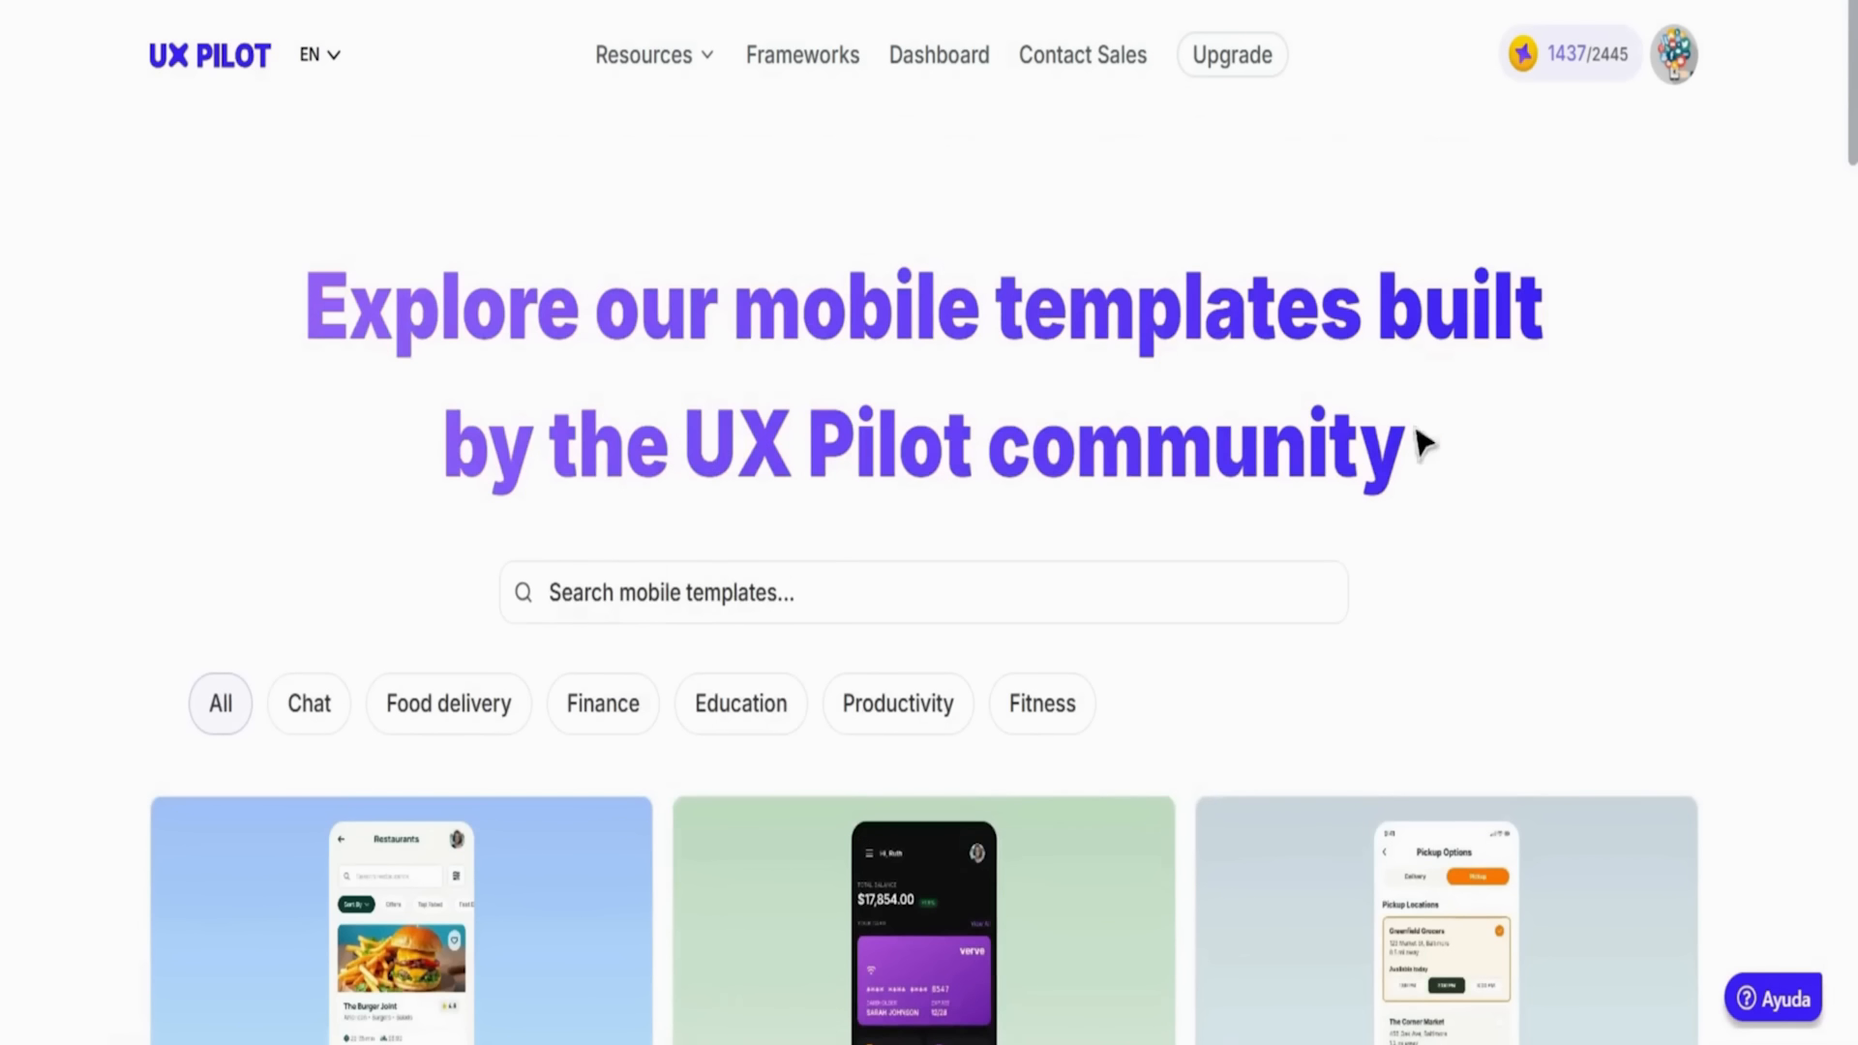
Open the website template gallery and look through the community designs, including the electronics, home decor and edtech templates
mouse_move(704, 58)
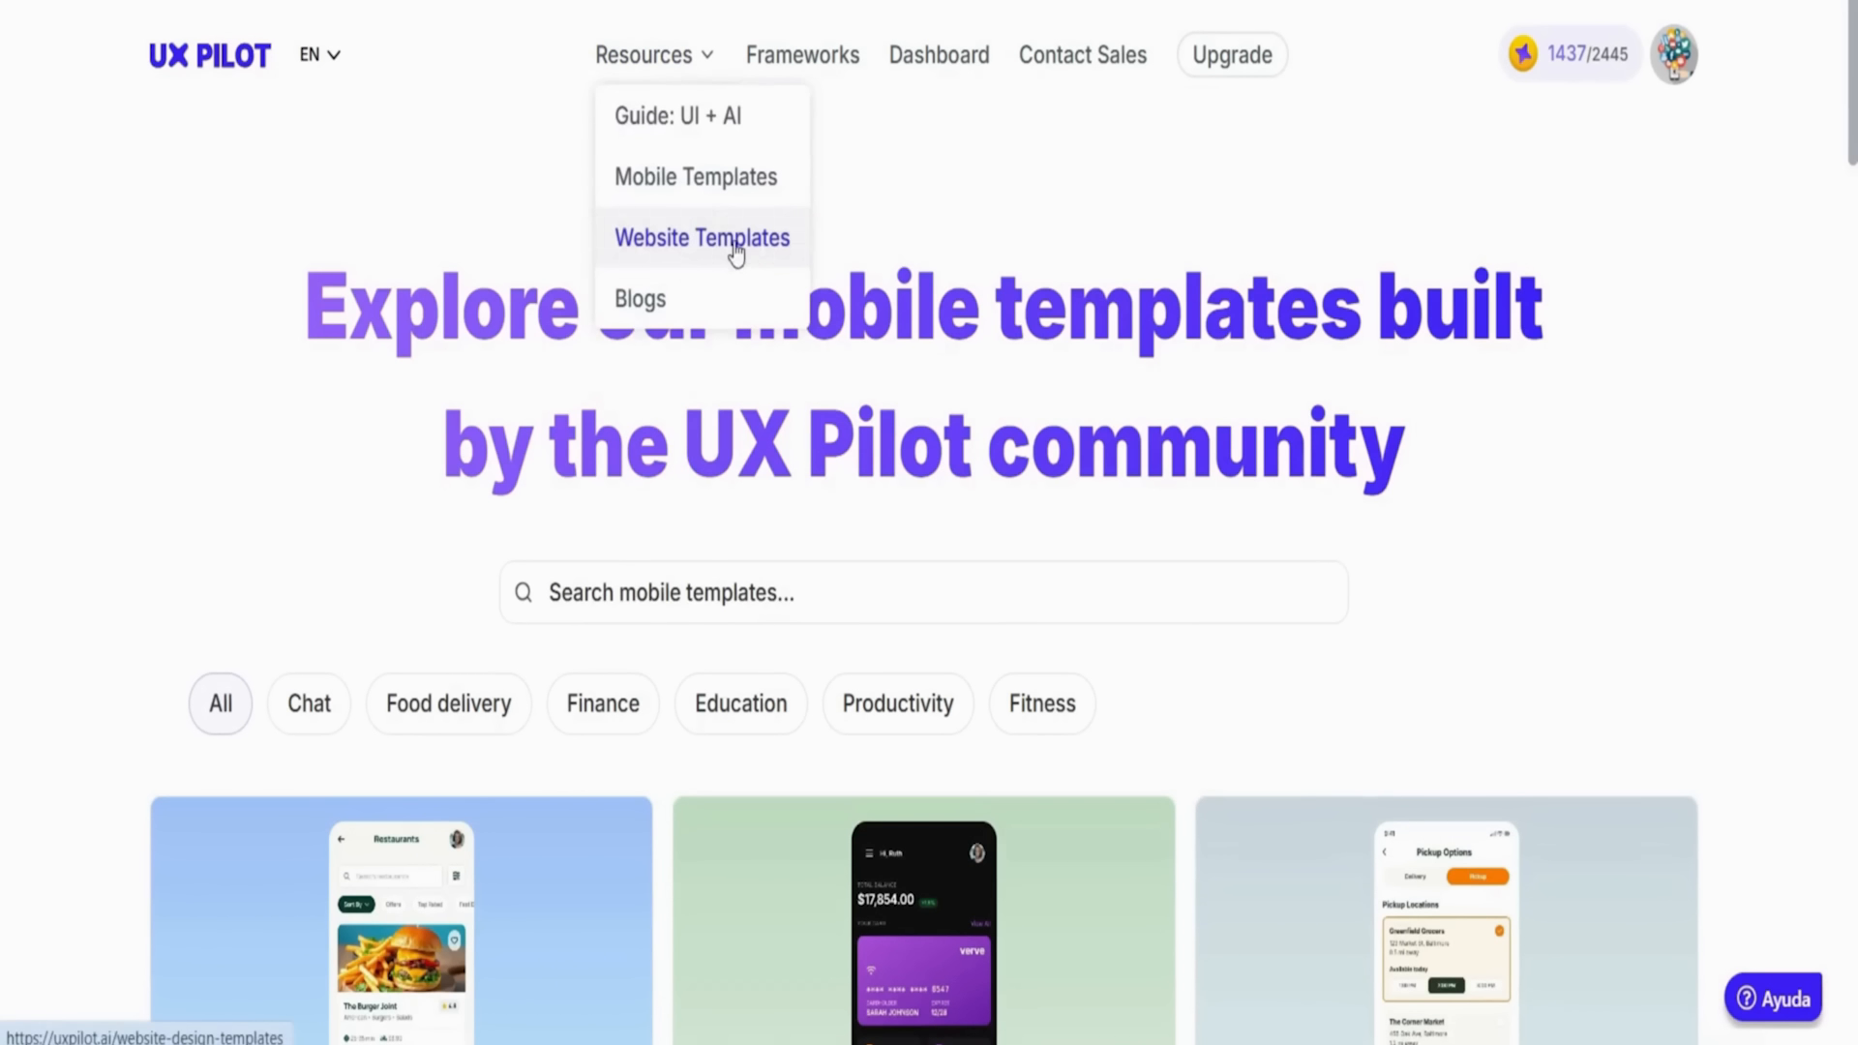
left_click(733, 244)
scroll(1786, 387, "down", 4)
scroll(1789, 330, "down", 1)
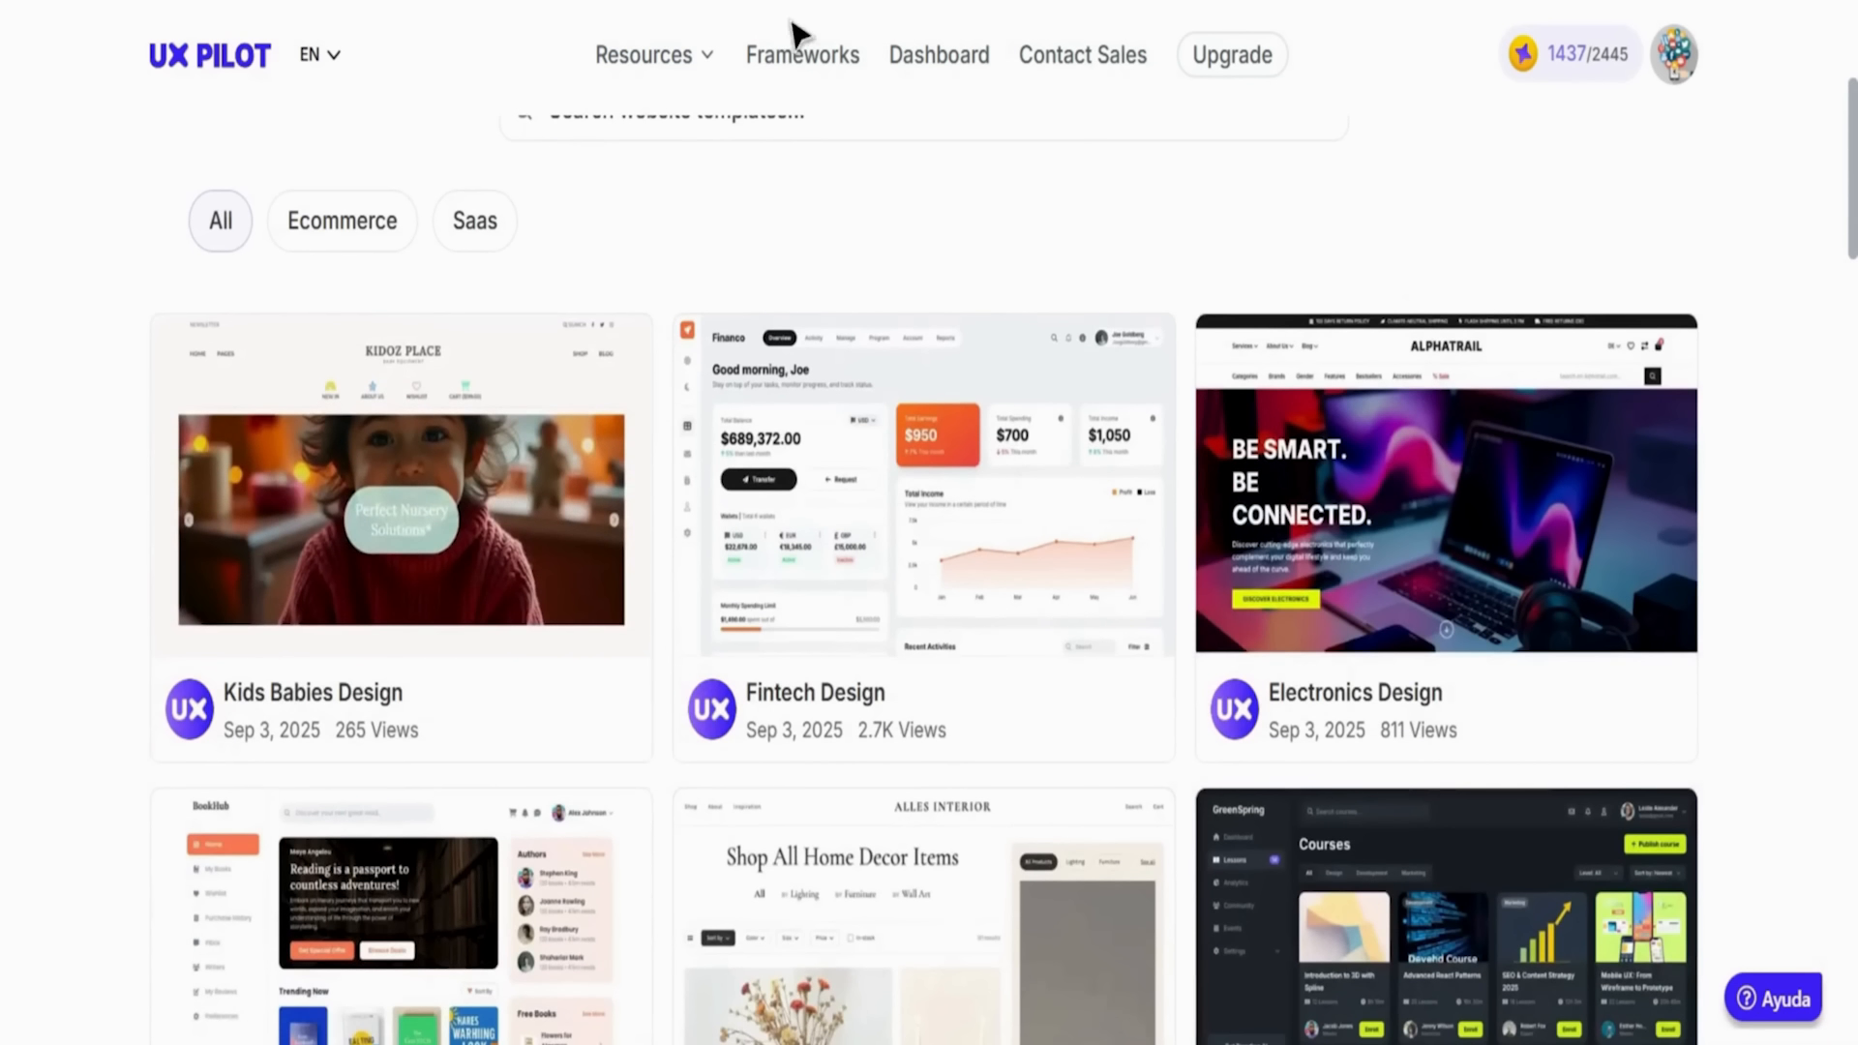
mouse_move(1065, 624)
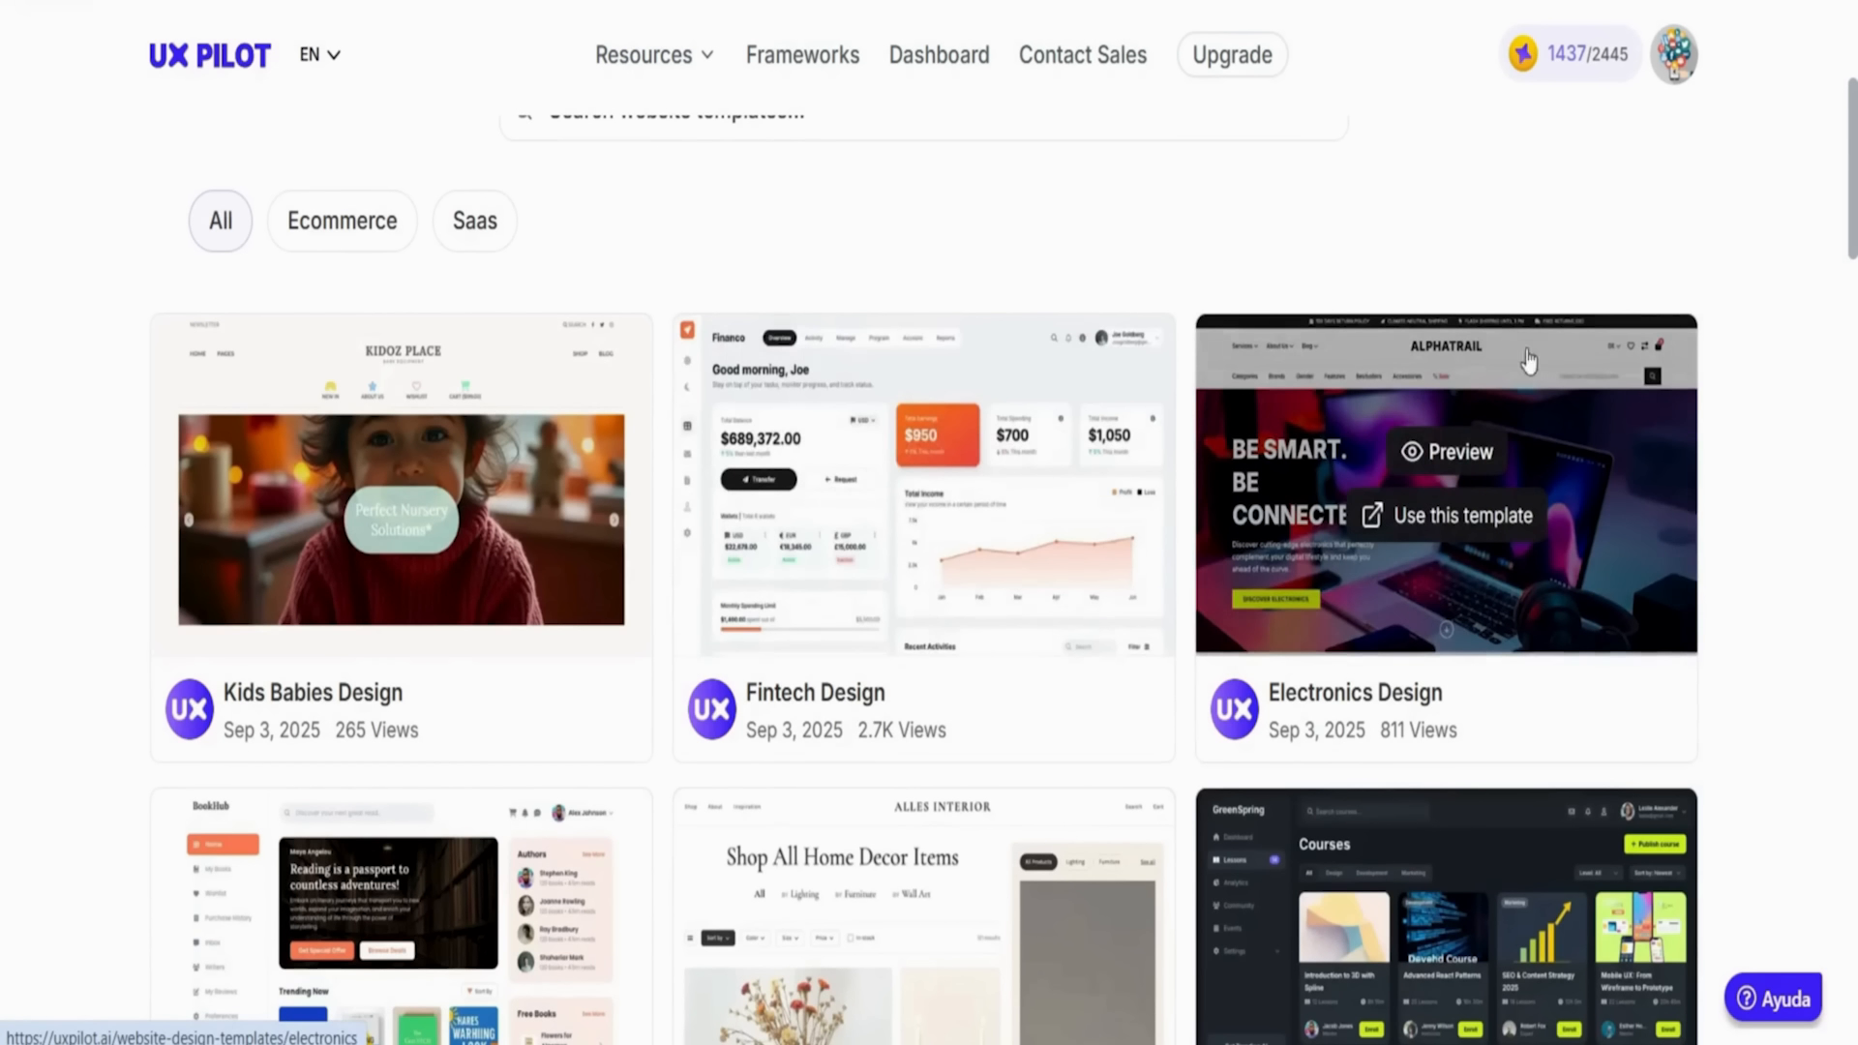
scroll(1775, 503, "down", 4)
mouse_move(1476, 721)
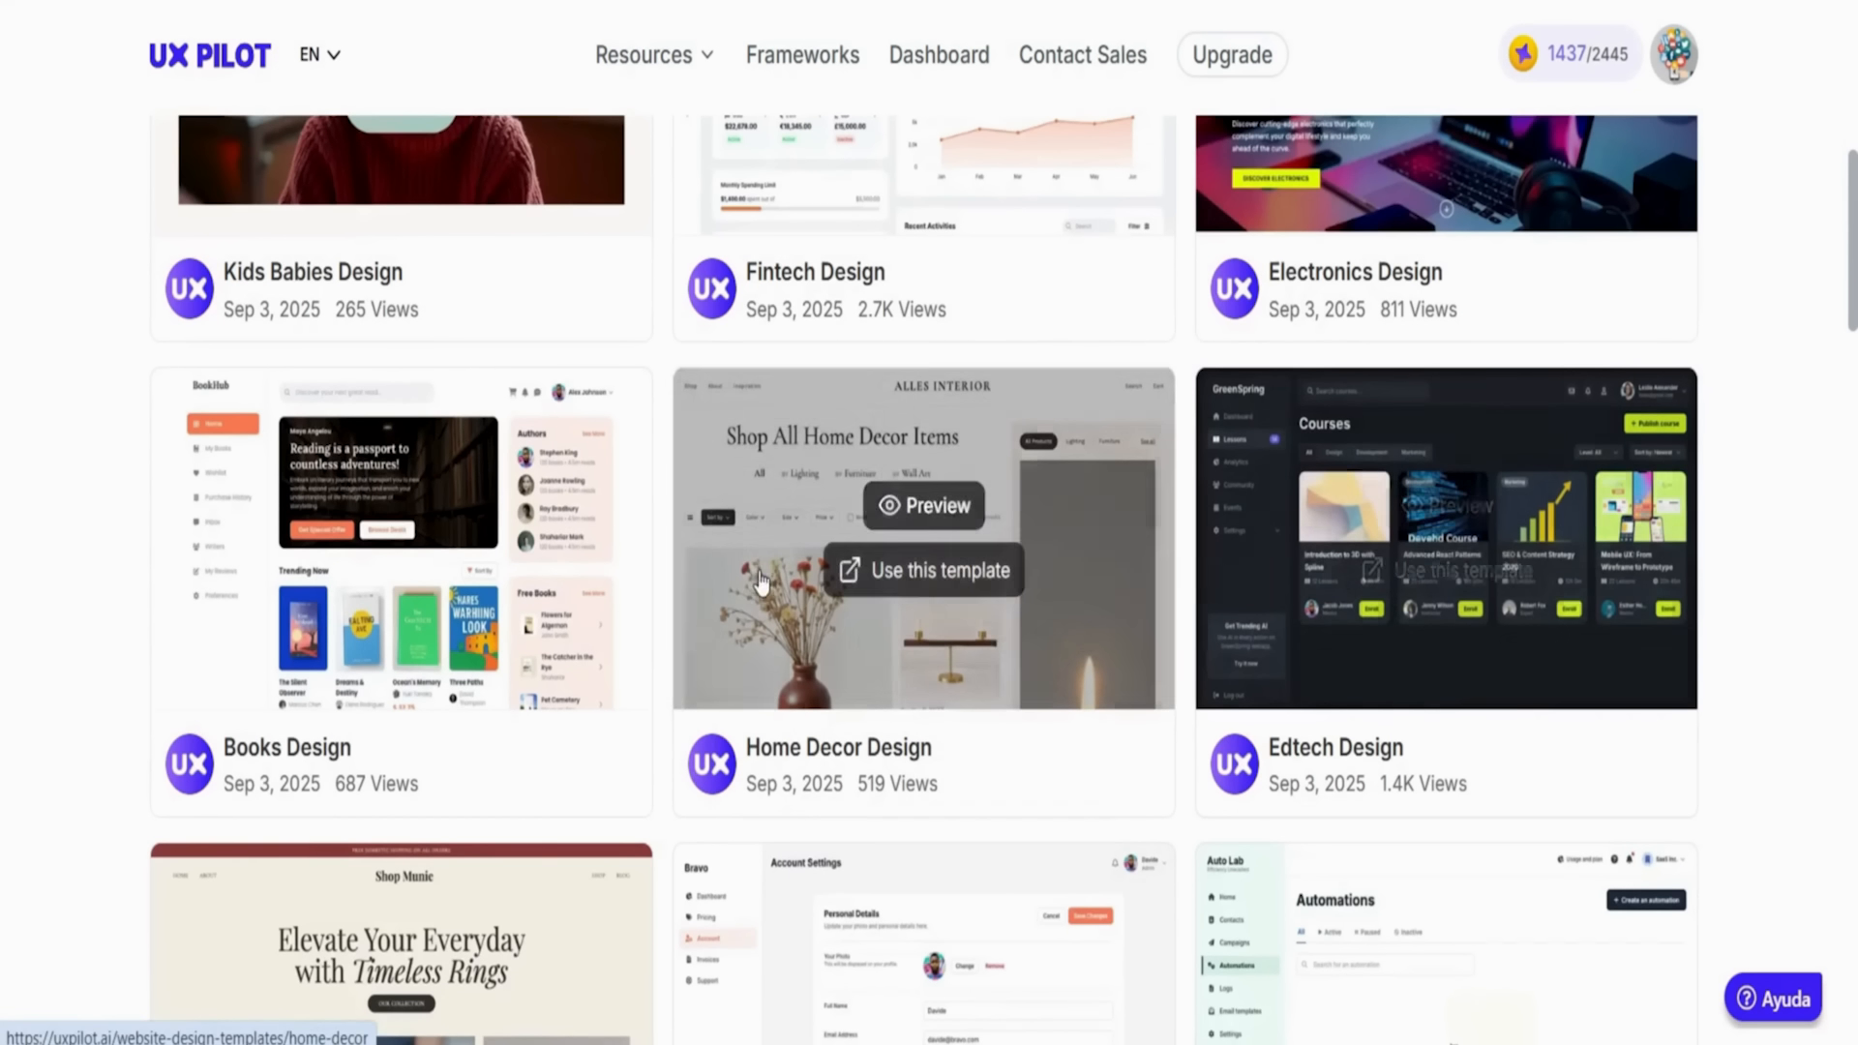
mouse_move(820, 678)
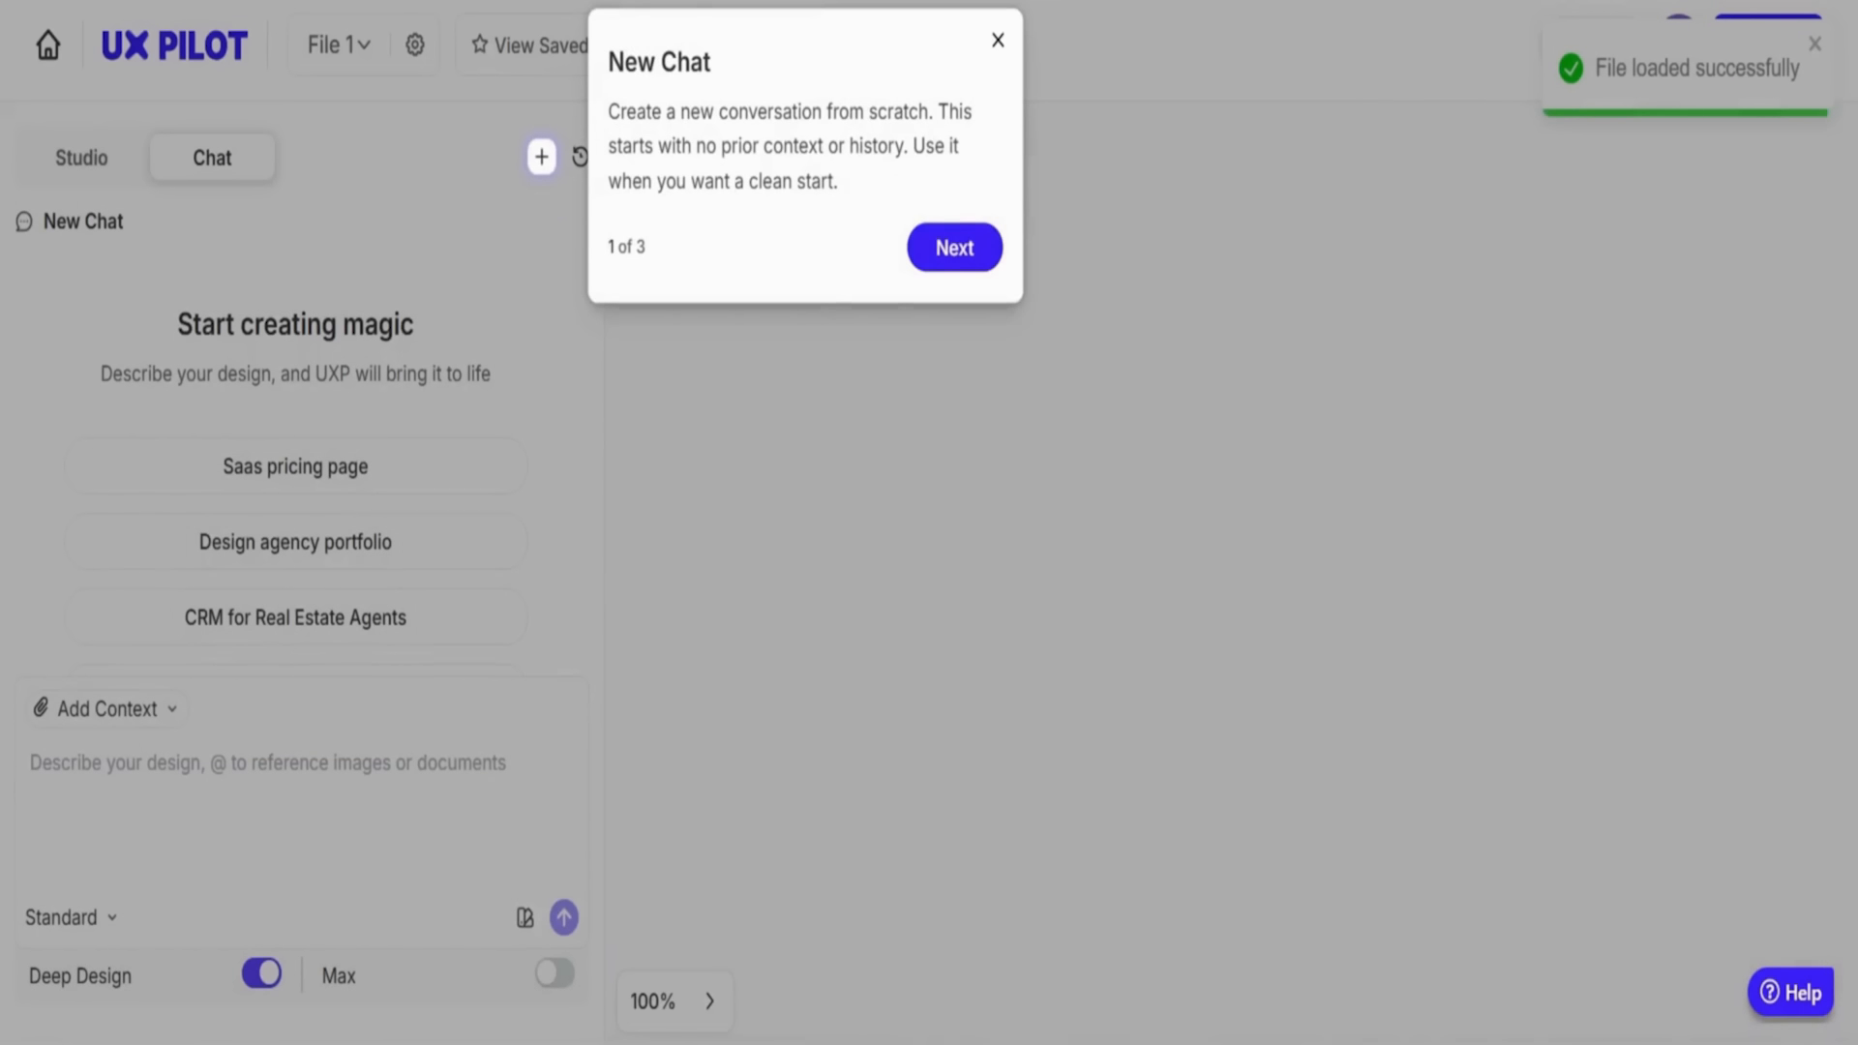
Go through the three-part chat introduction tour and finish it
left_click(967, 247)
left_click(1007, 257)
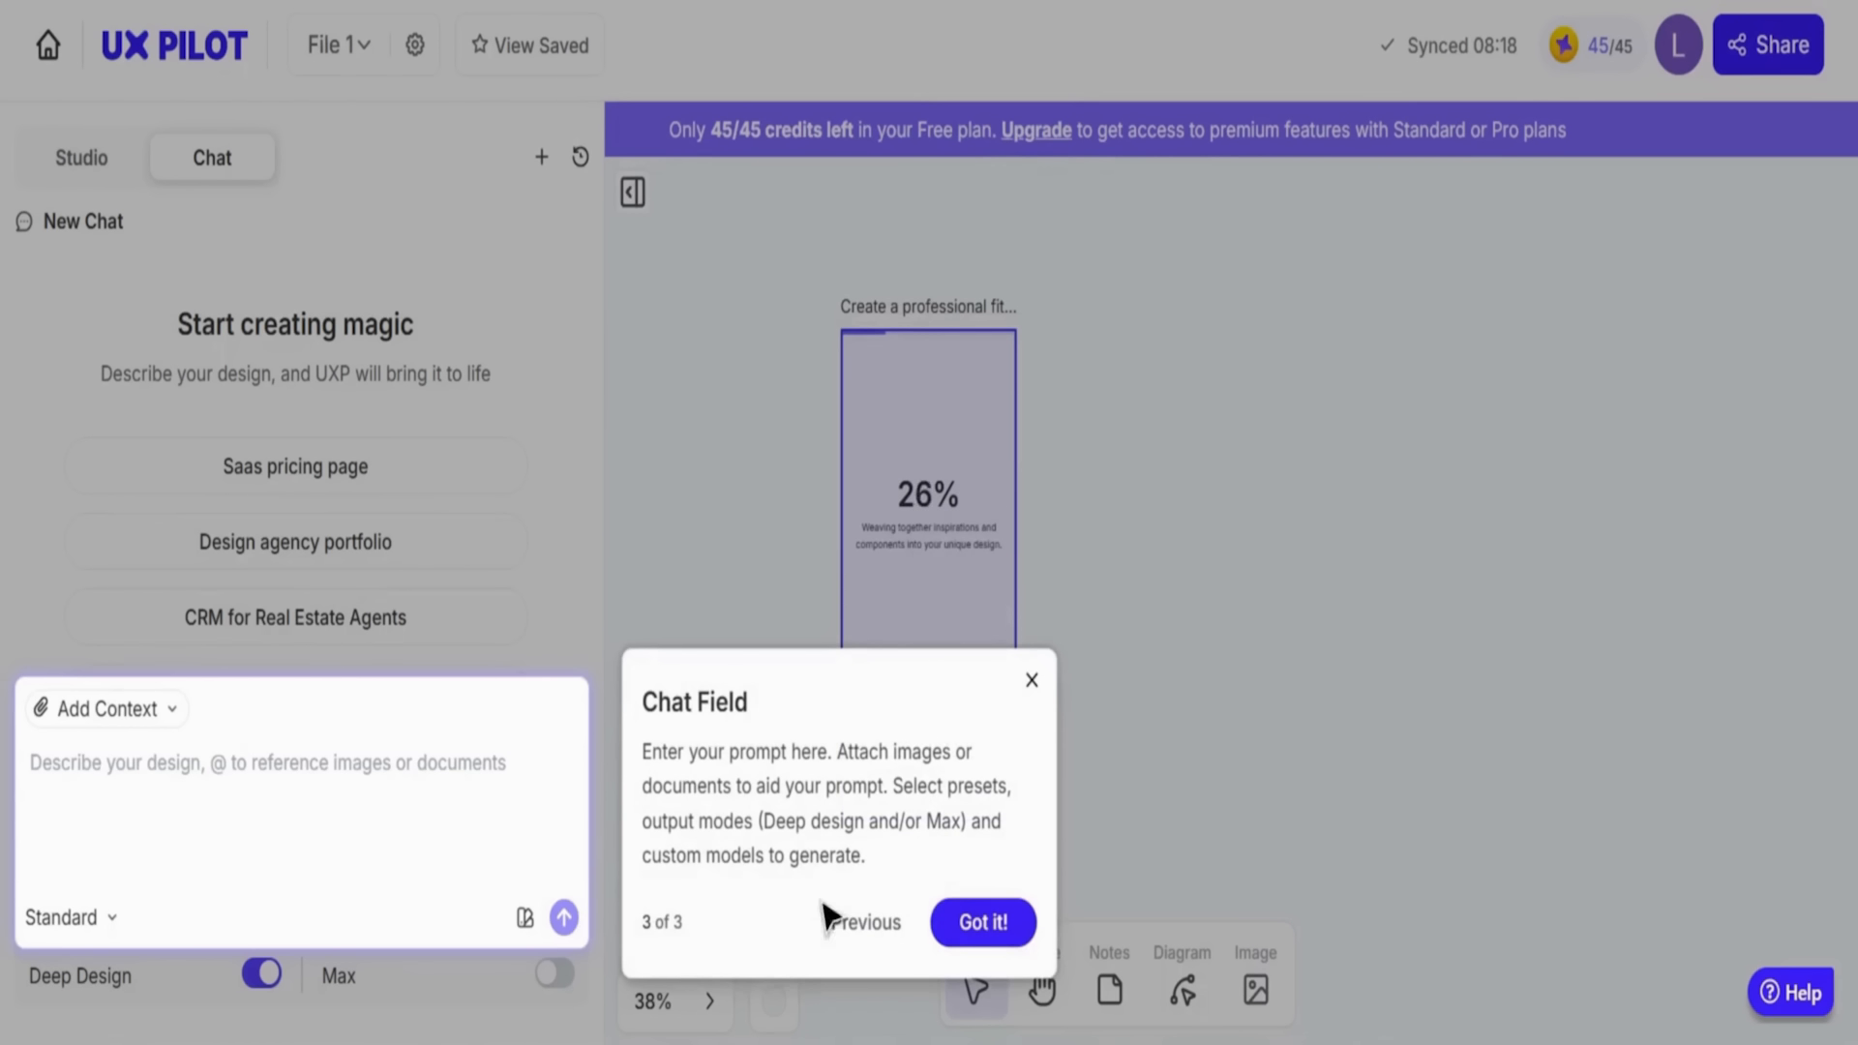
left_click(983, 922)
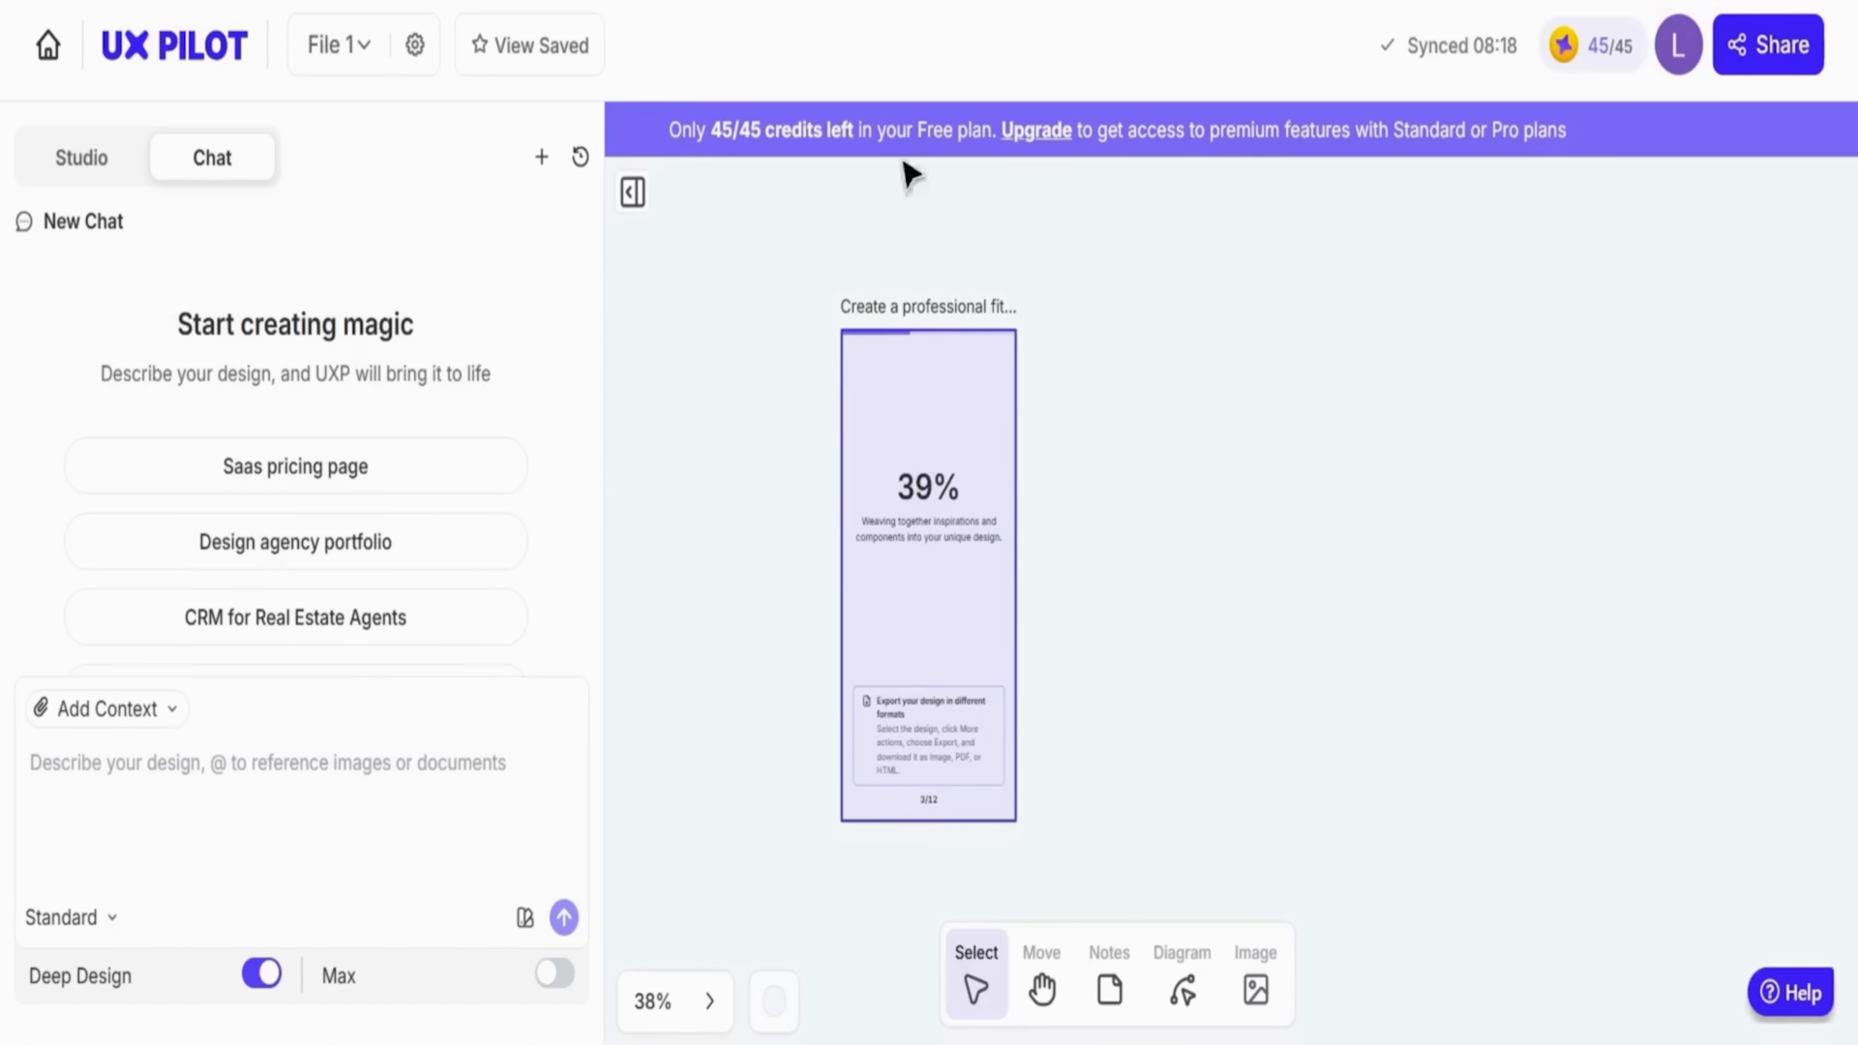
Switch from Chat to Studio mode and complete its four-part introduction tour
left_click(97, 179)
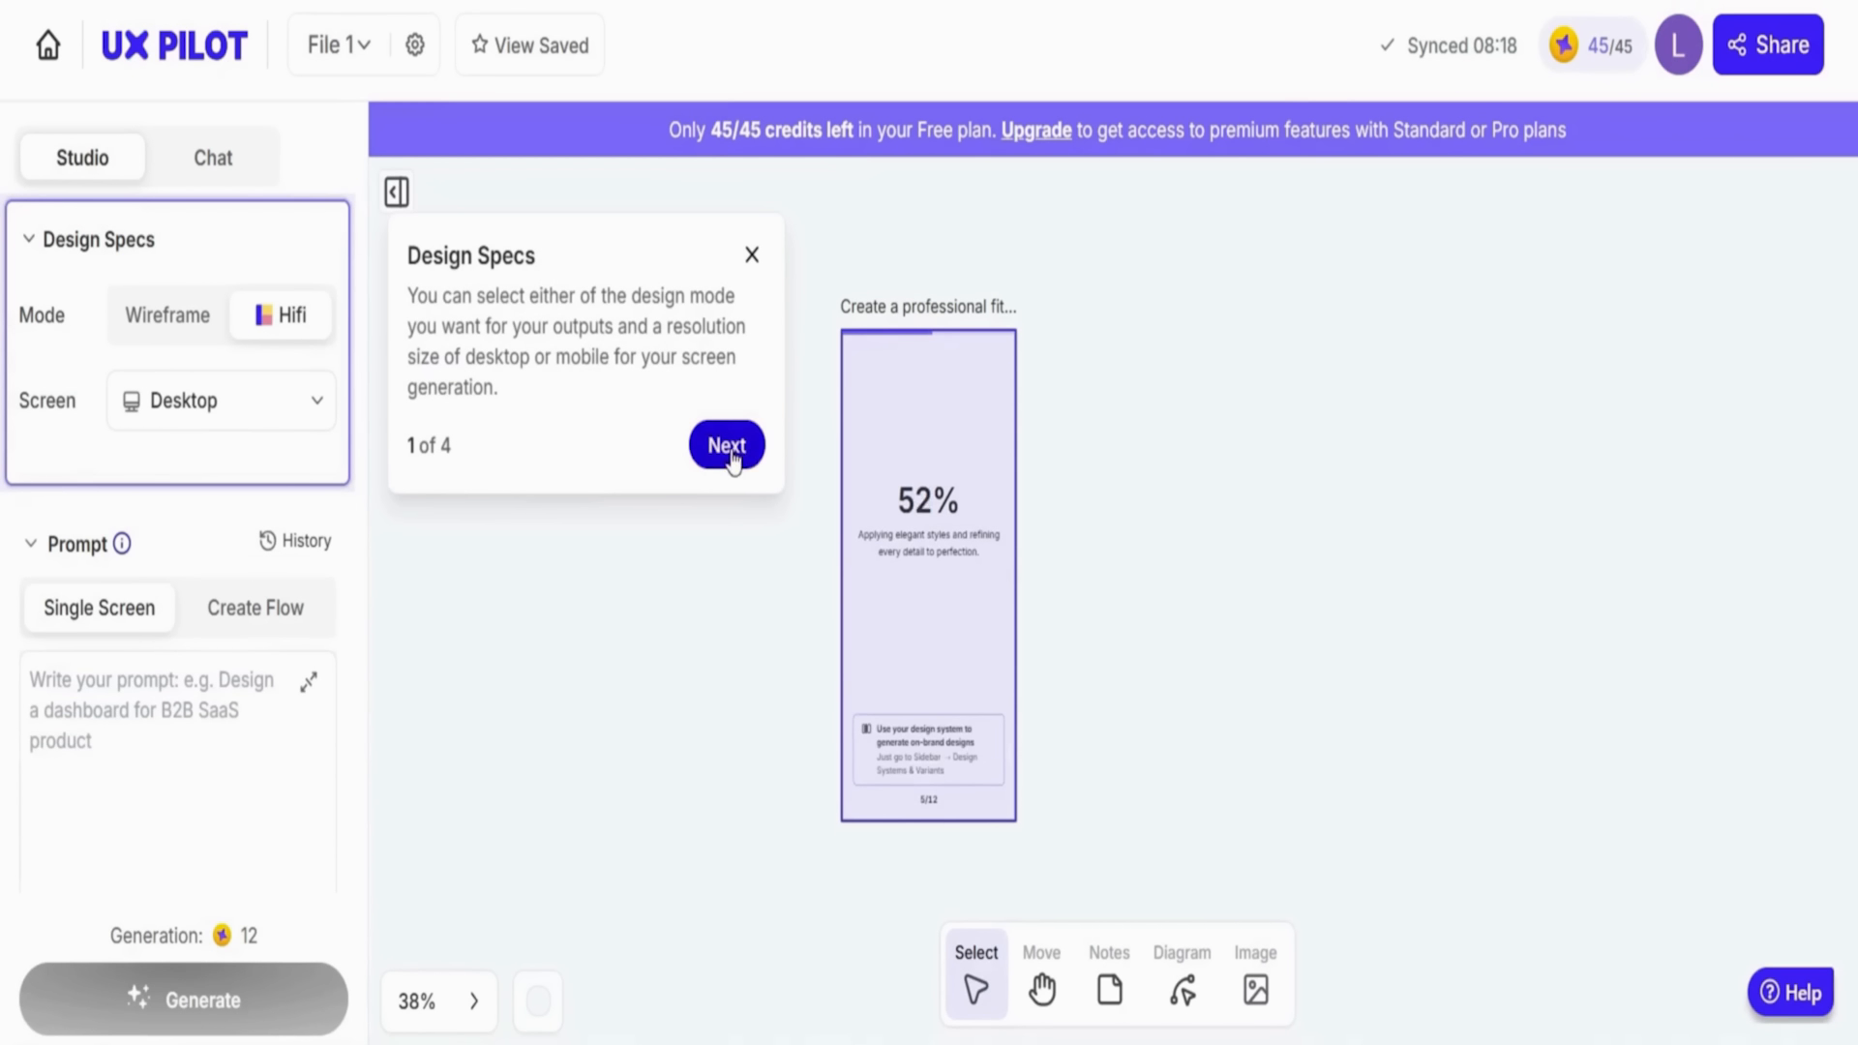
left_click(726, 445)
left_click(725, 741)
left_click(727, 842)
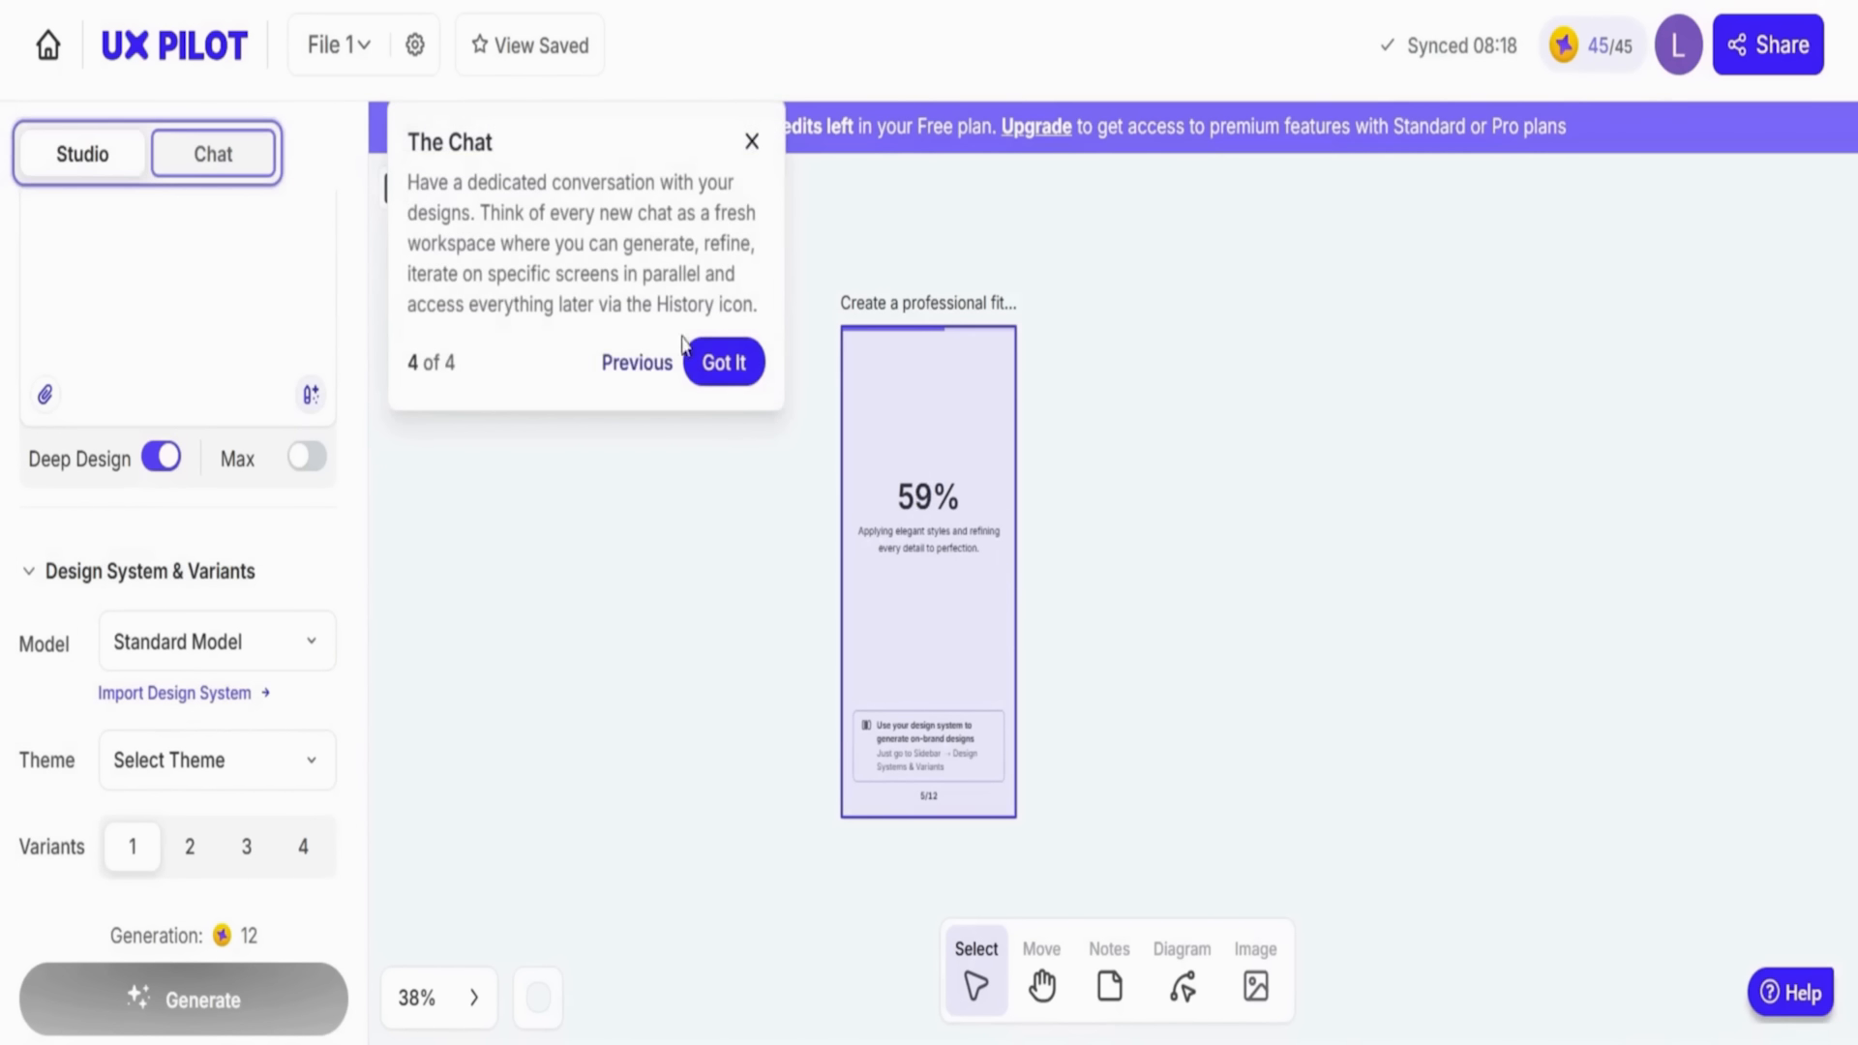
left_click(721, 360)
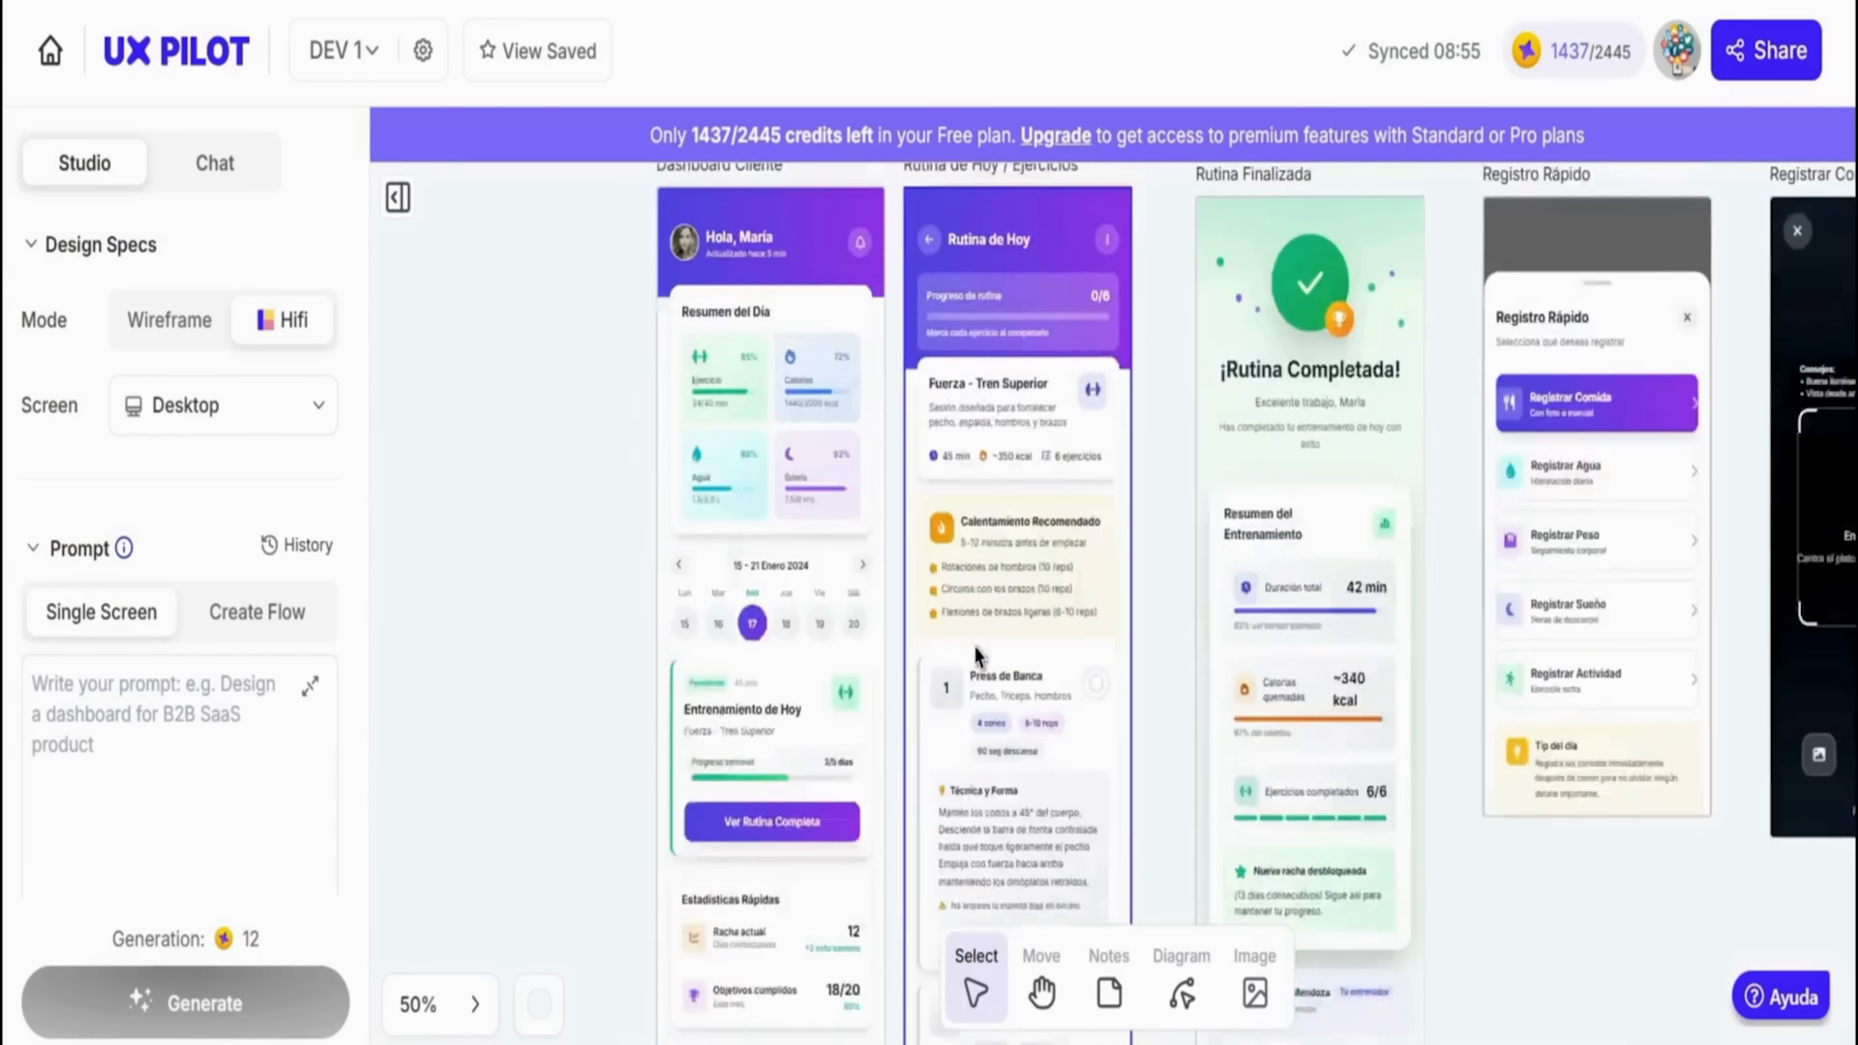
Survey the row of fitness app screens on the DEV 1 canvas
scroll(973, 678, "down", 5)
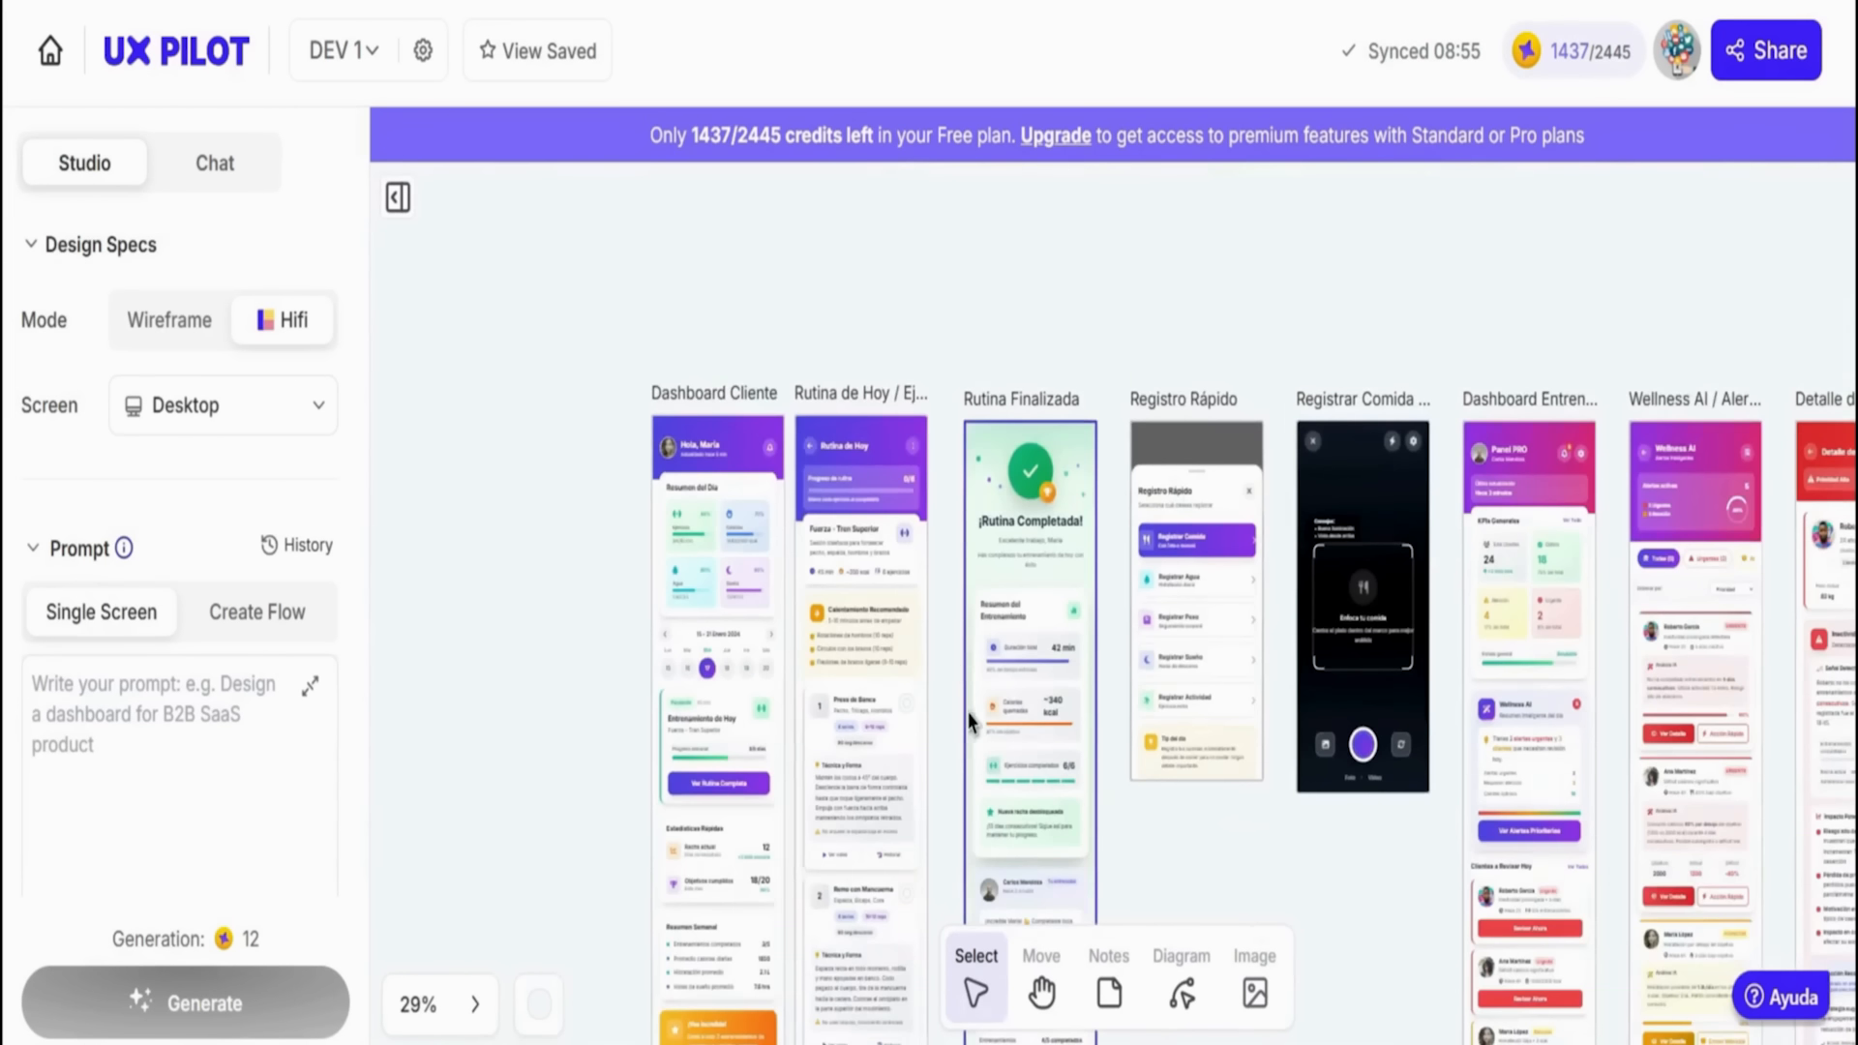
scroll(677, 678, "right", 3)
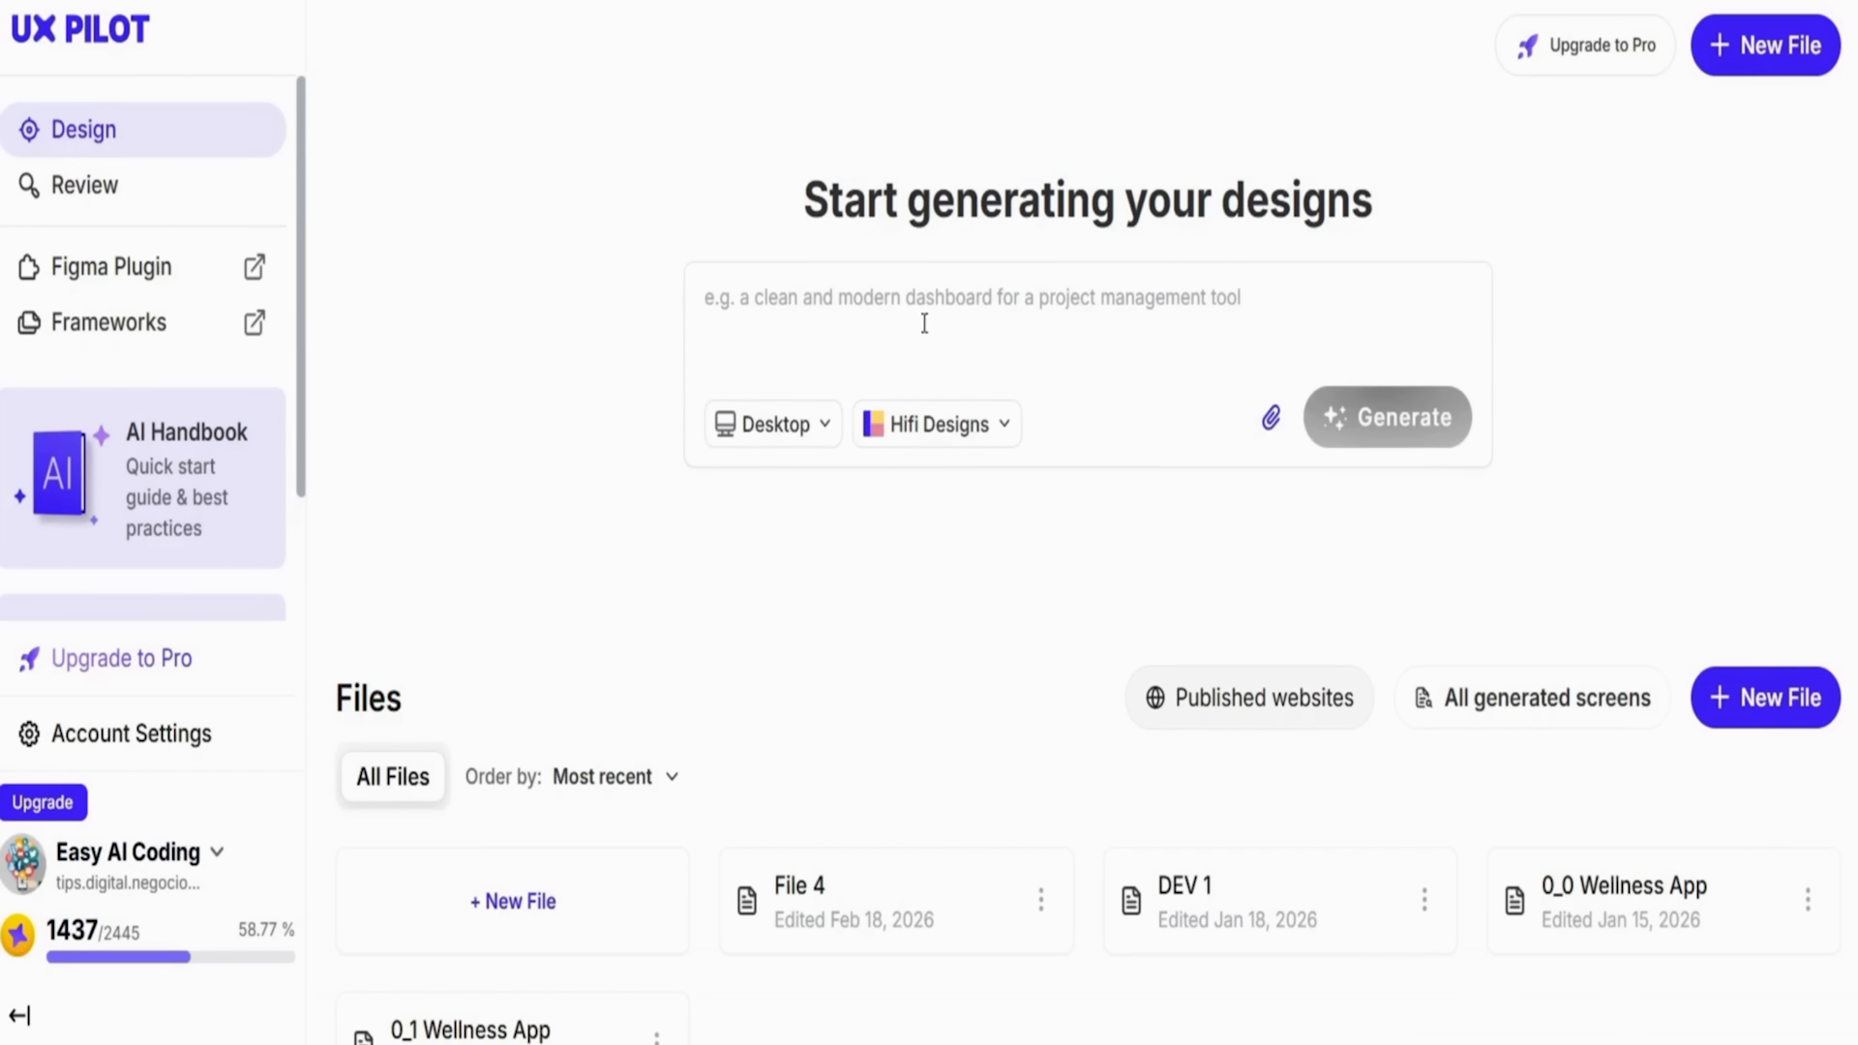
Enter a prompt for a professional personal-trainer app called "Fortius Fitness" with clean onboarding, user profiles, workout plans, progress tracking and a simple dashboard
left_click(925, 323)
type("Create a professional fitness app called **\"Fortius Fitness\"** for a personal trainer. Include a clean onboarding flow, user profiles, workout plans, progress tracking, and a simple dashboard. Make it modern, easy to use, and focused on helping users stay consistent and track their fitness goals.")
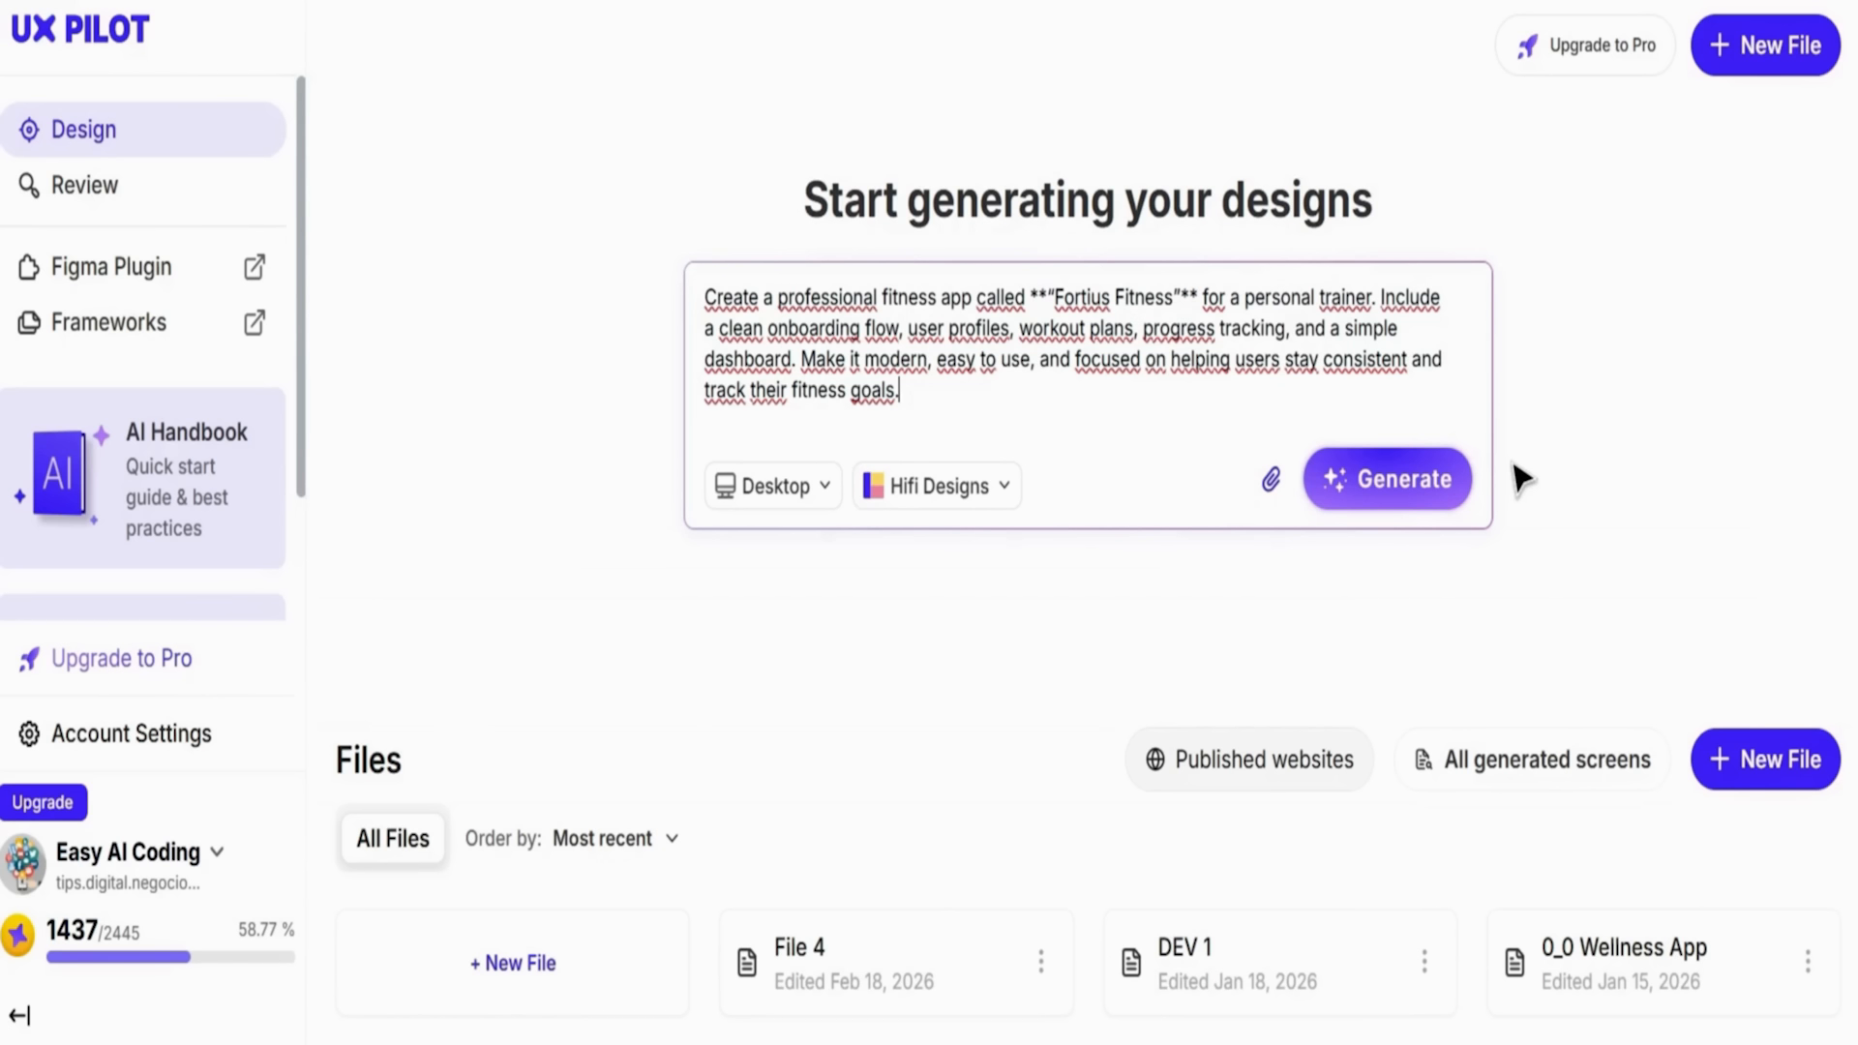
Set the device to Mobile with Hifi Designs as the output type and generate the design
left_click(779, 494)
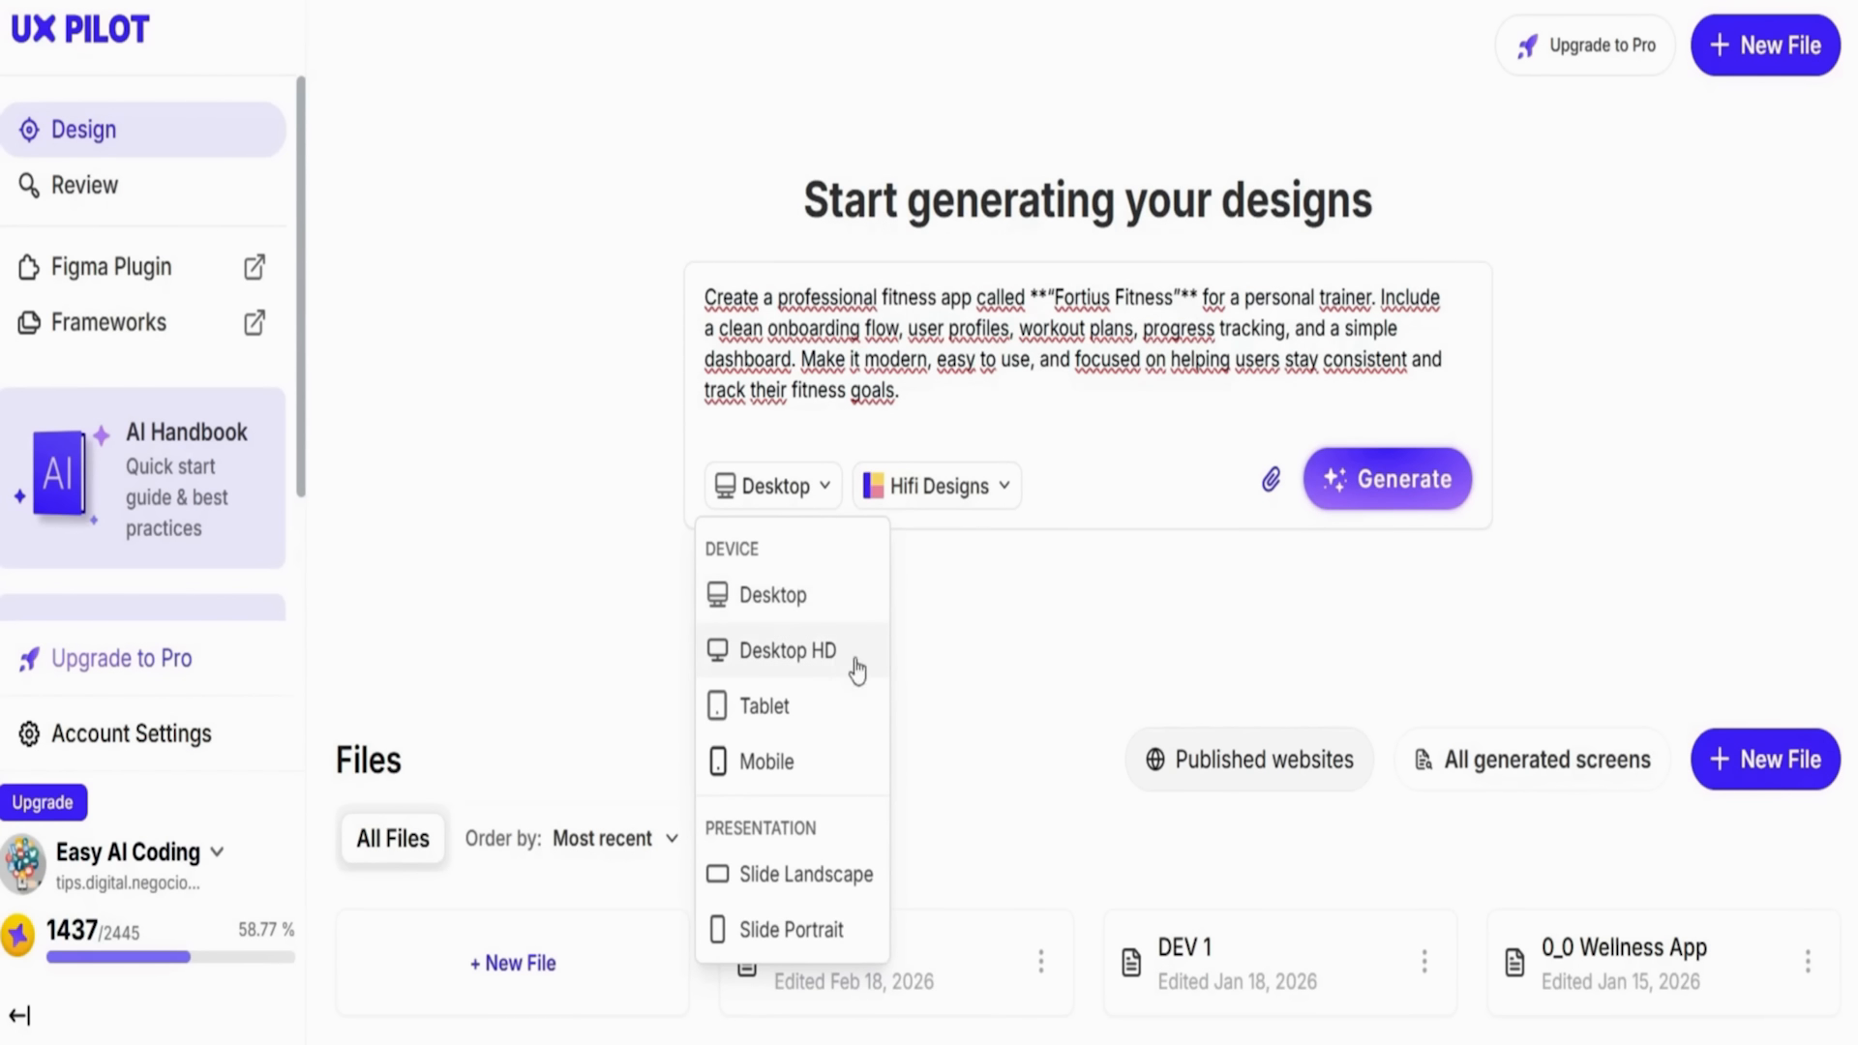
left_click(784, 767)
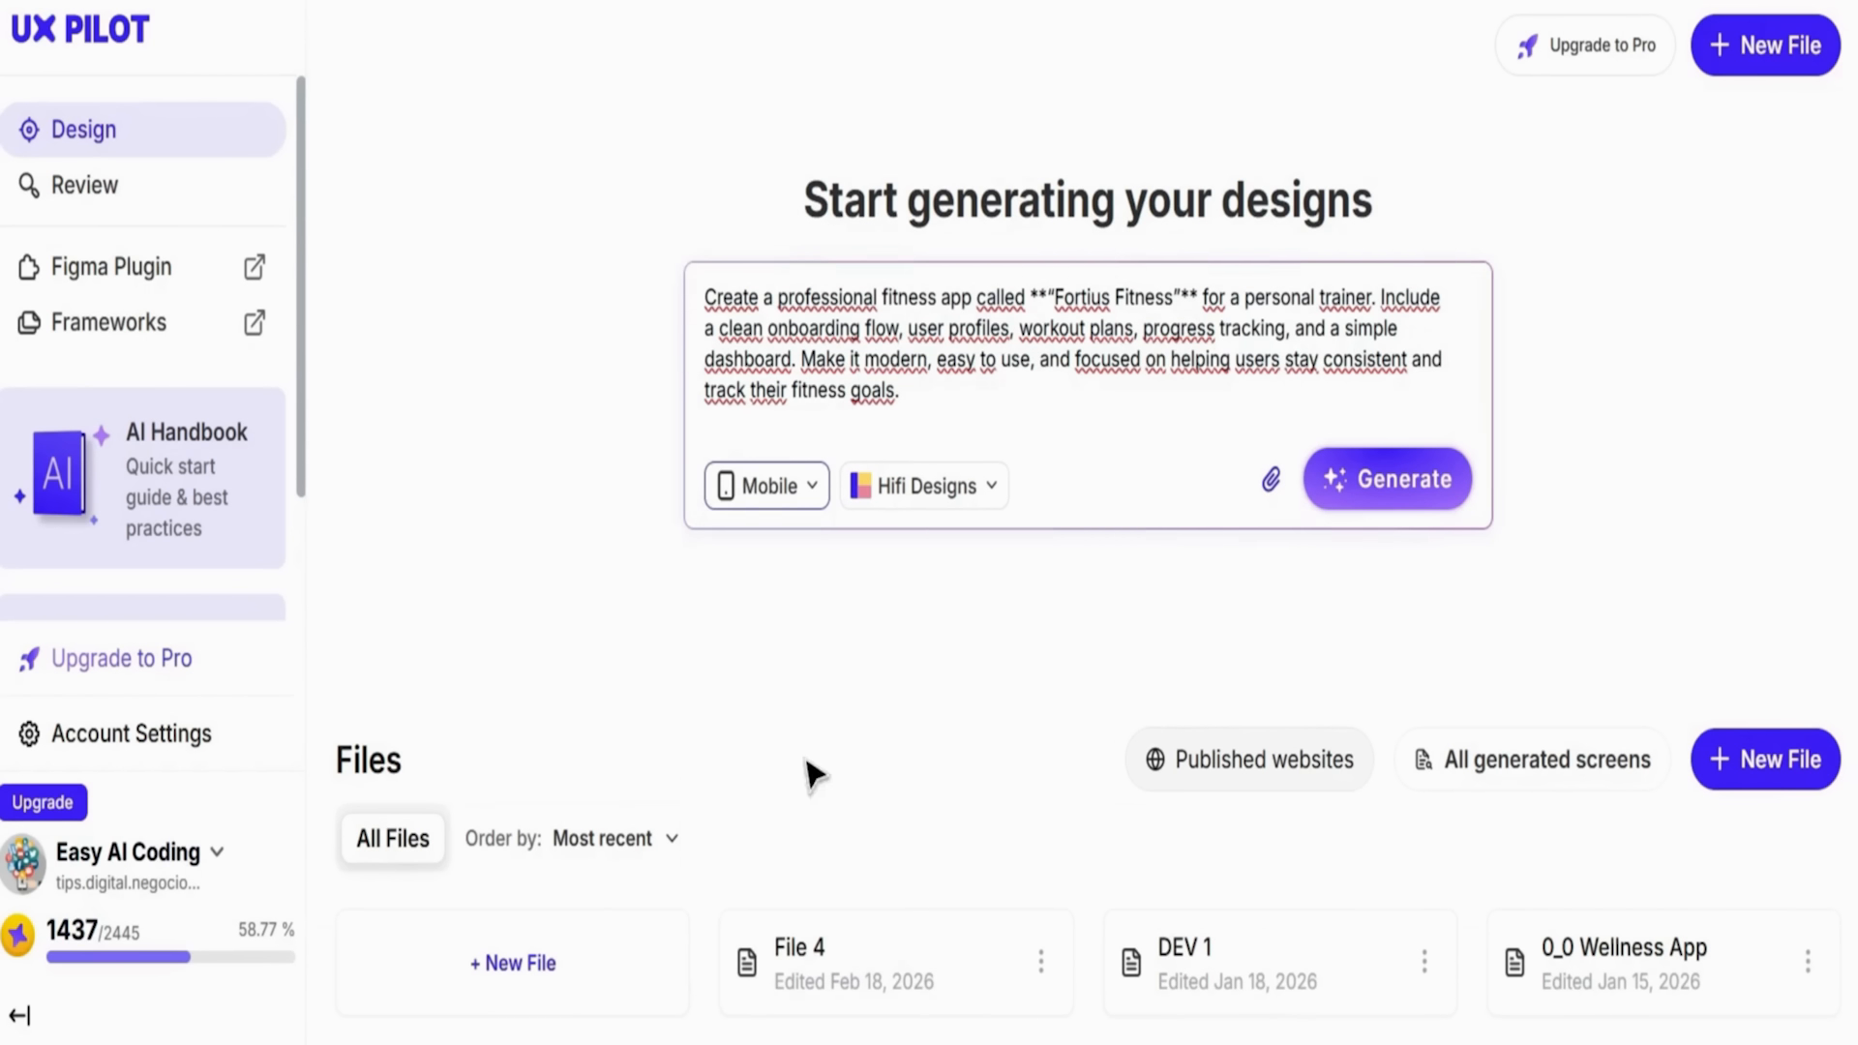
left_click(958, 492)
left_click(910, 550)
left_click(1375, 484)
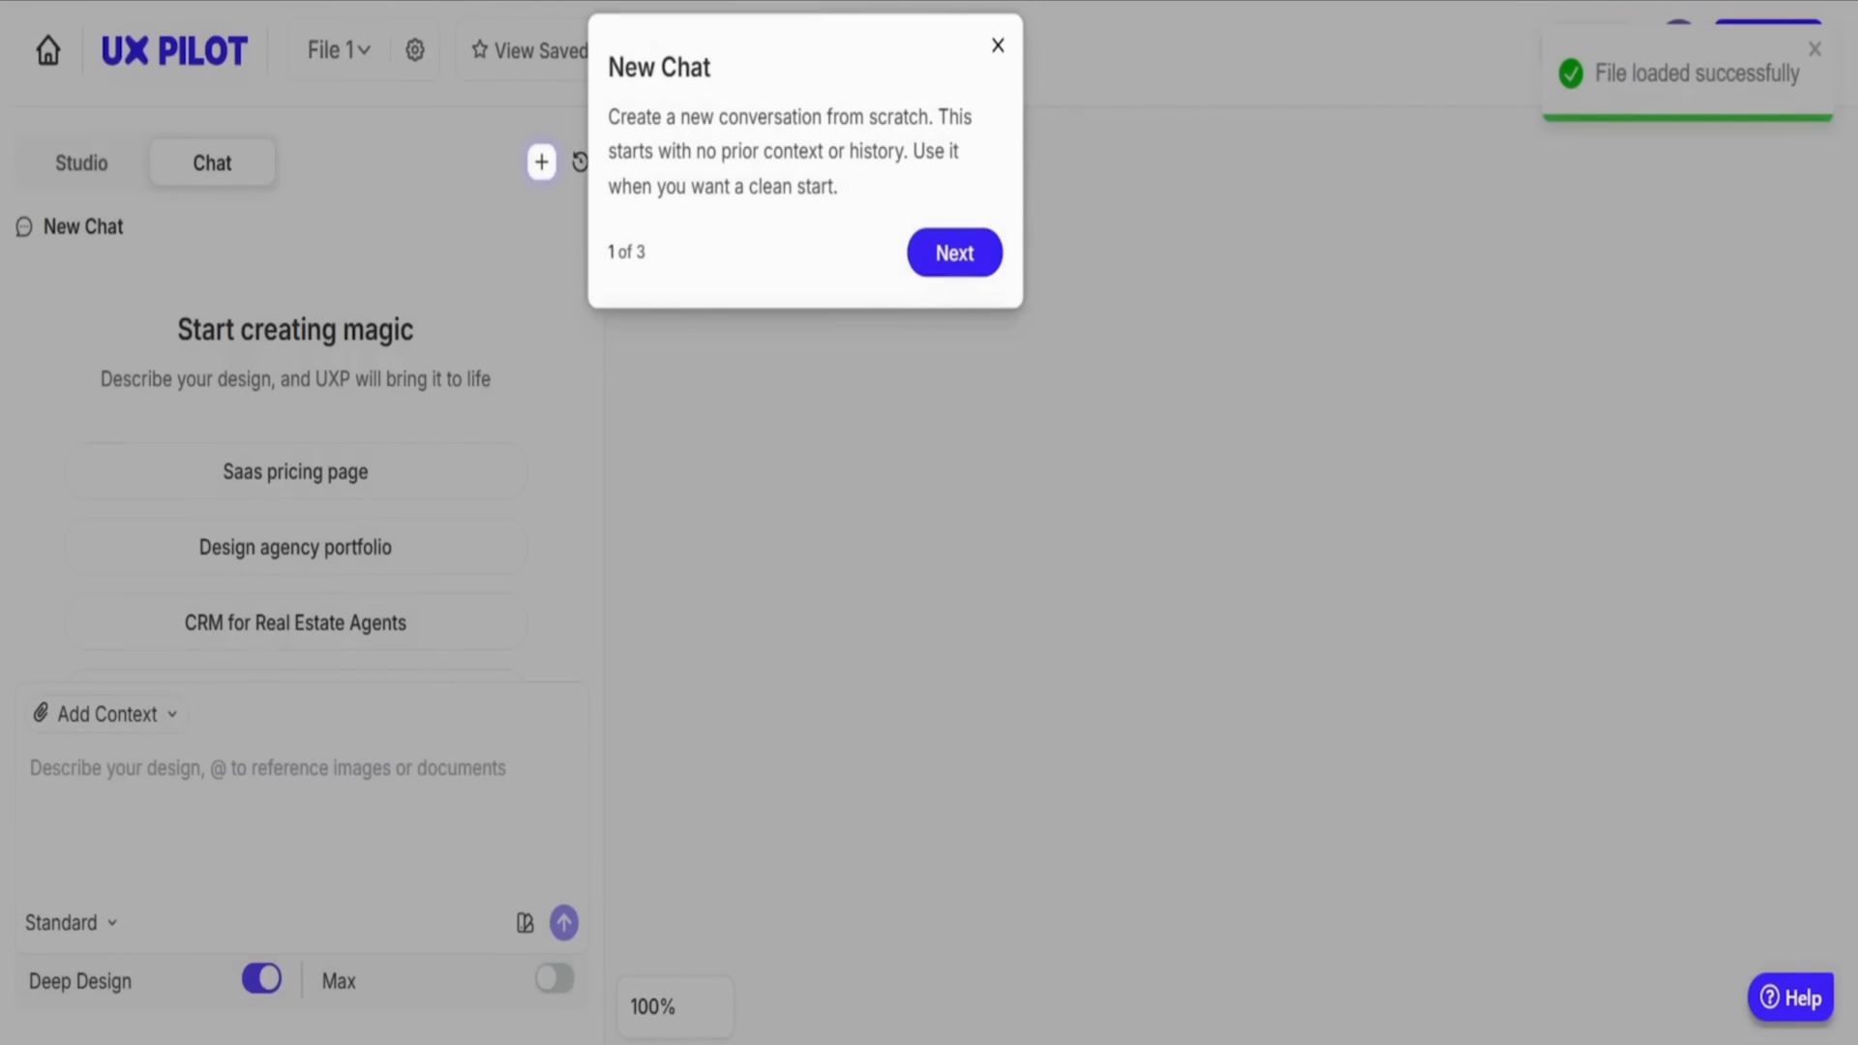
Complete the chat tour in the newly created file through its Chat Field tip
left_click(987, 263)
left_click(996, 266)
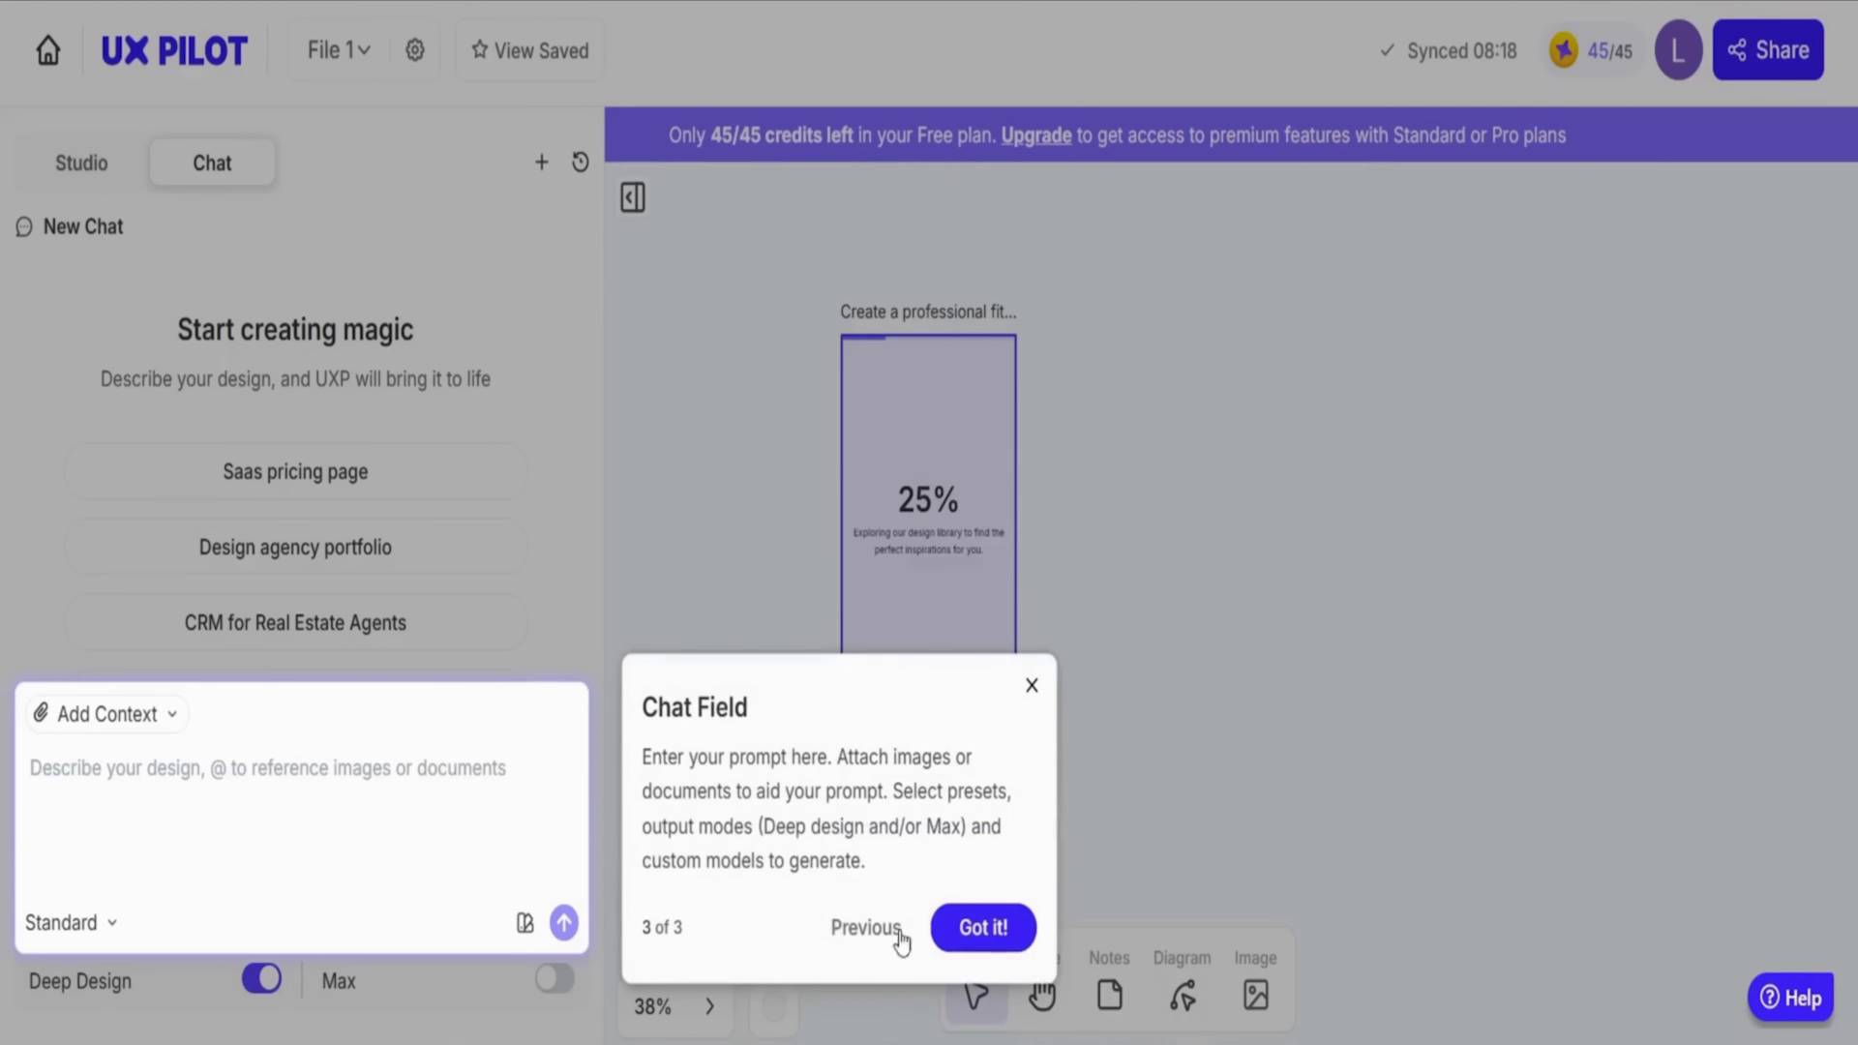
left_click(987, 937)
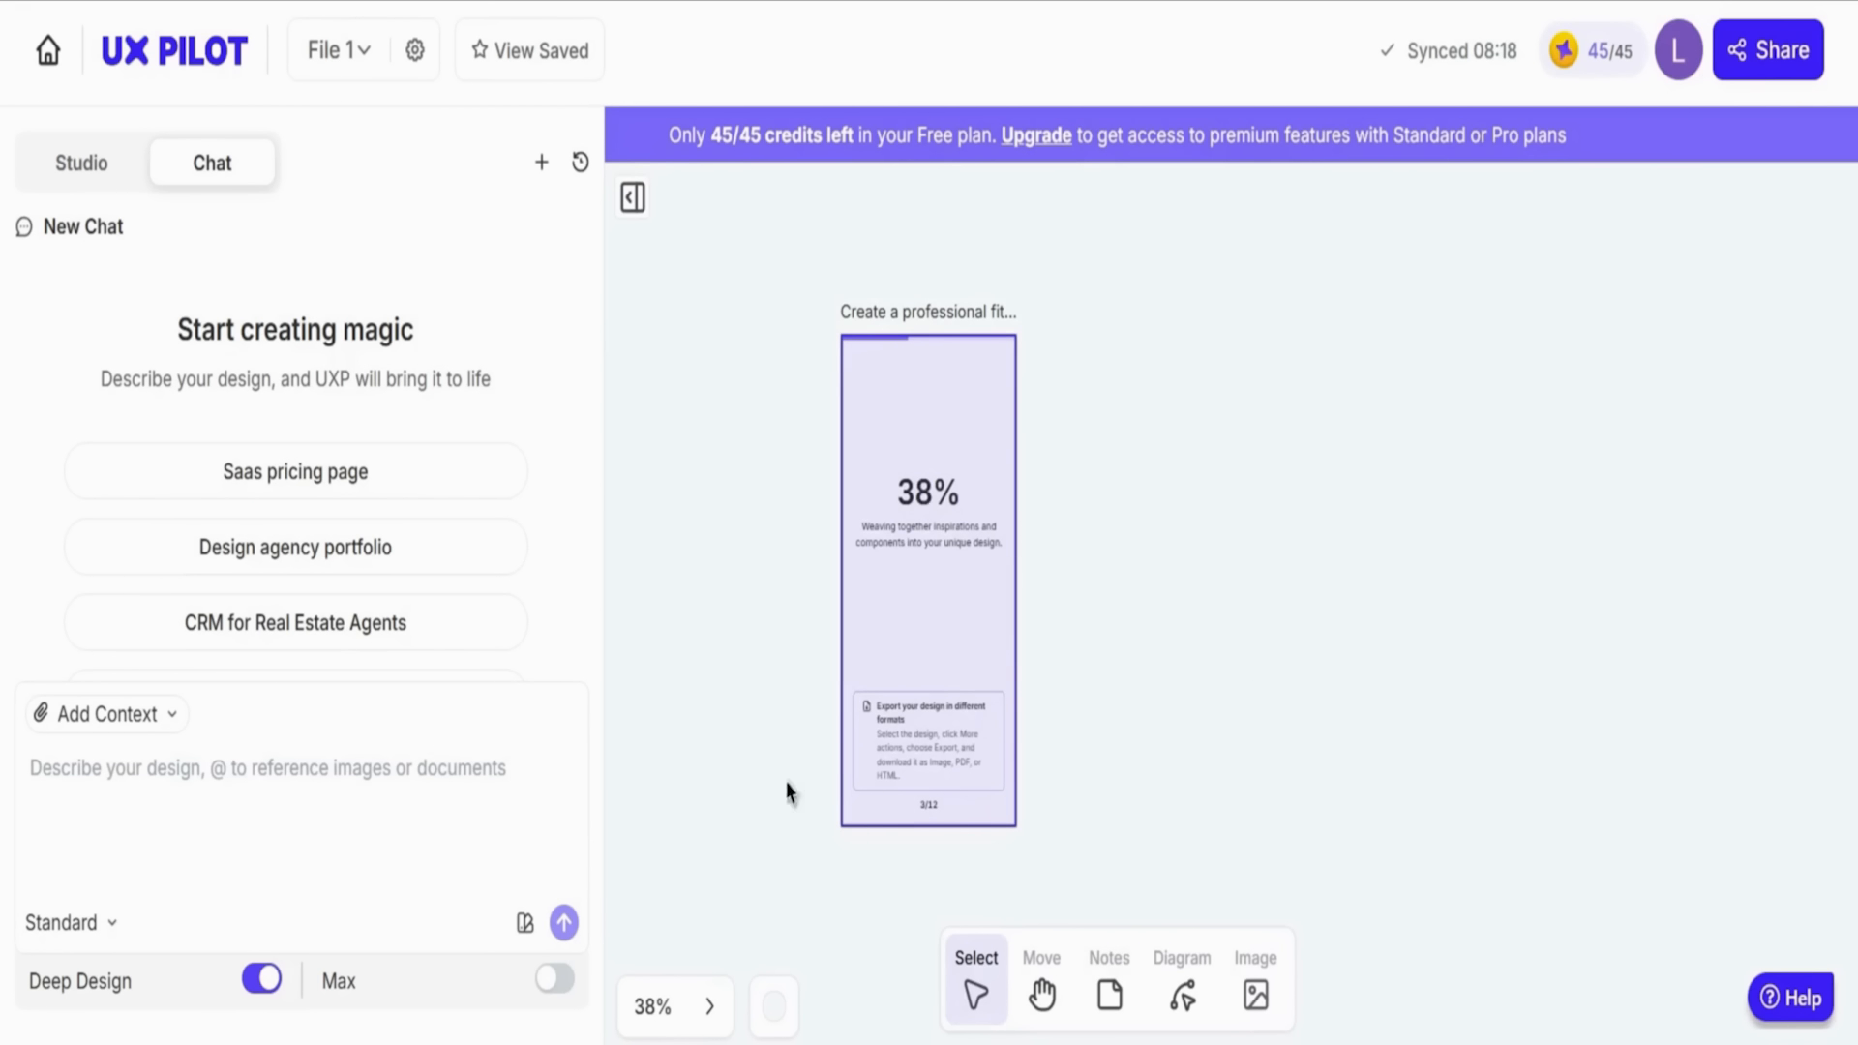
Switch the new file to Studio mode and advance past the Design Specs tip
left_click(97, 174)
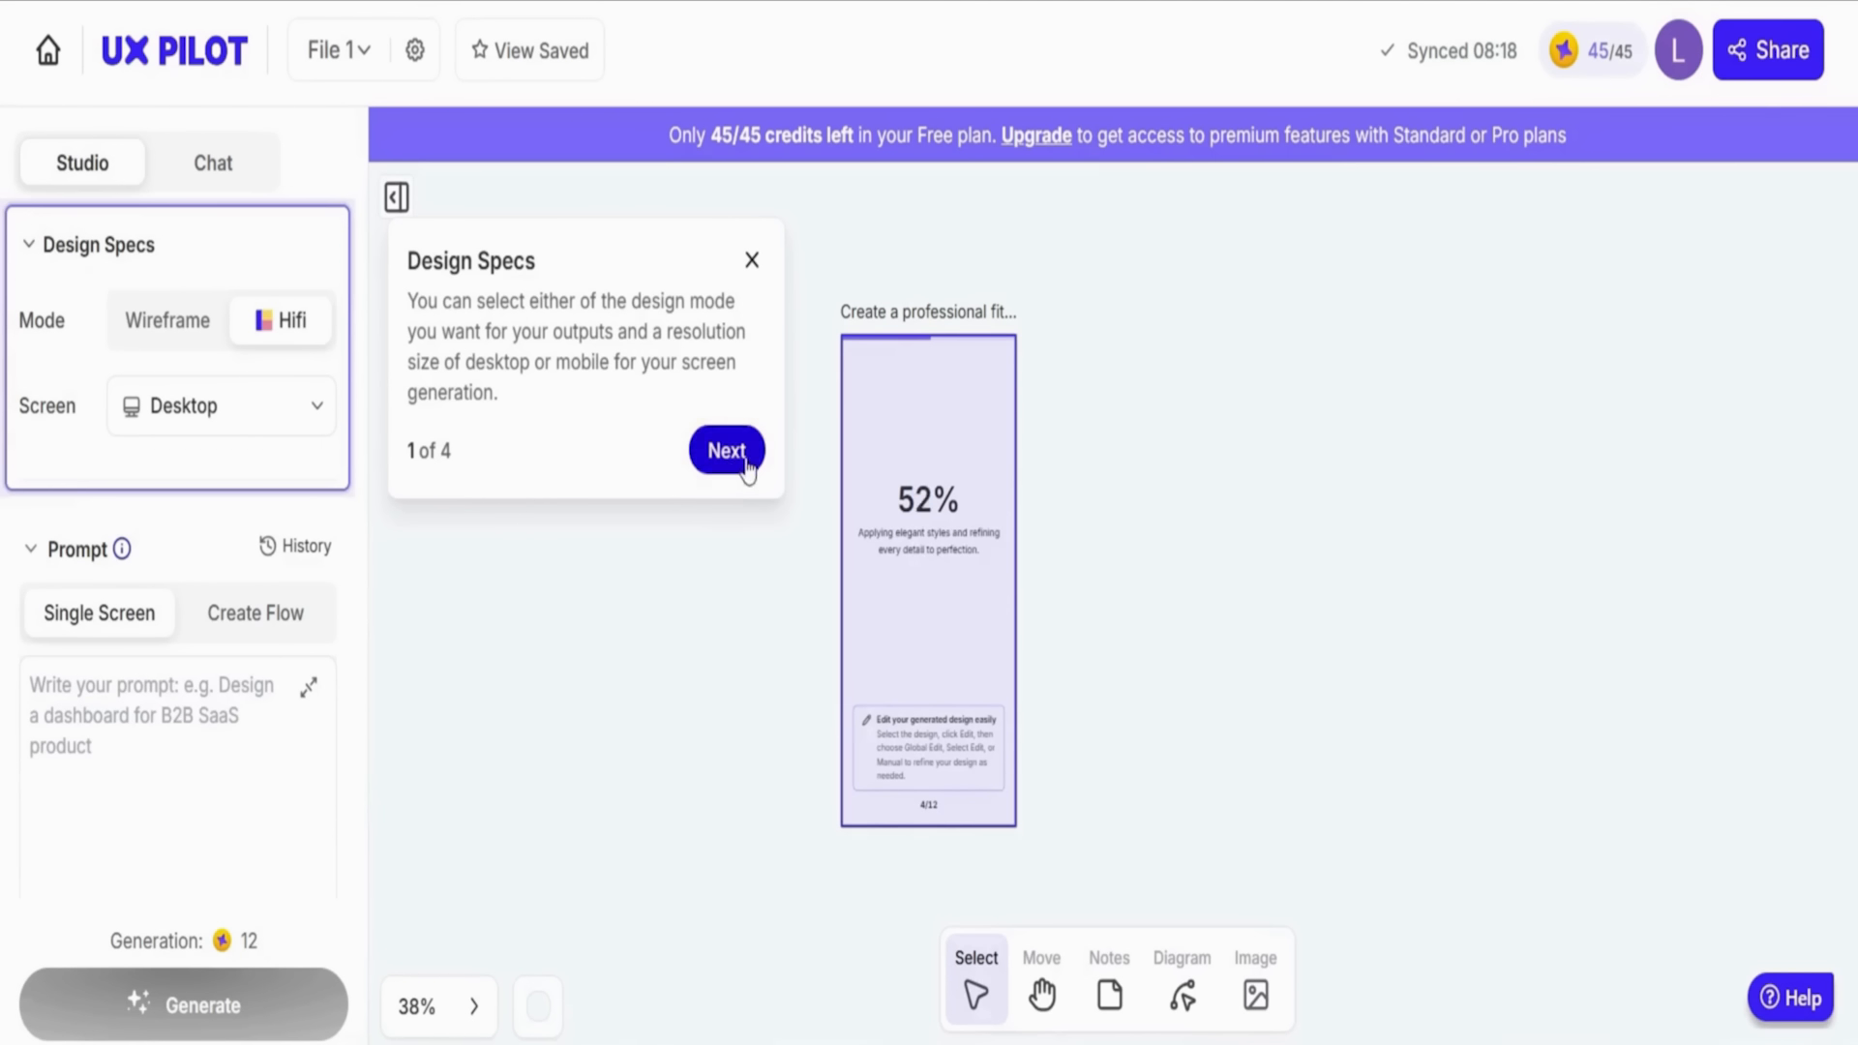
left_click(726, 451)
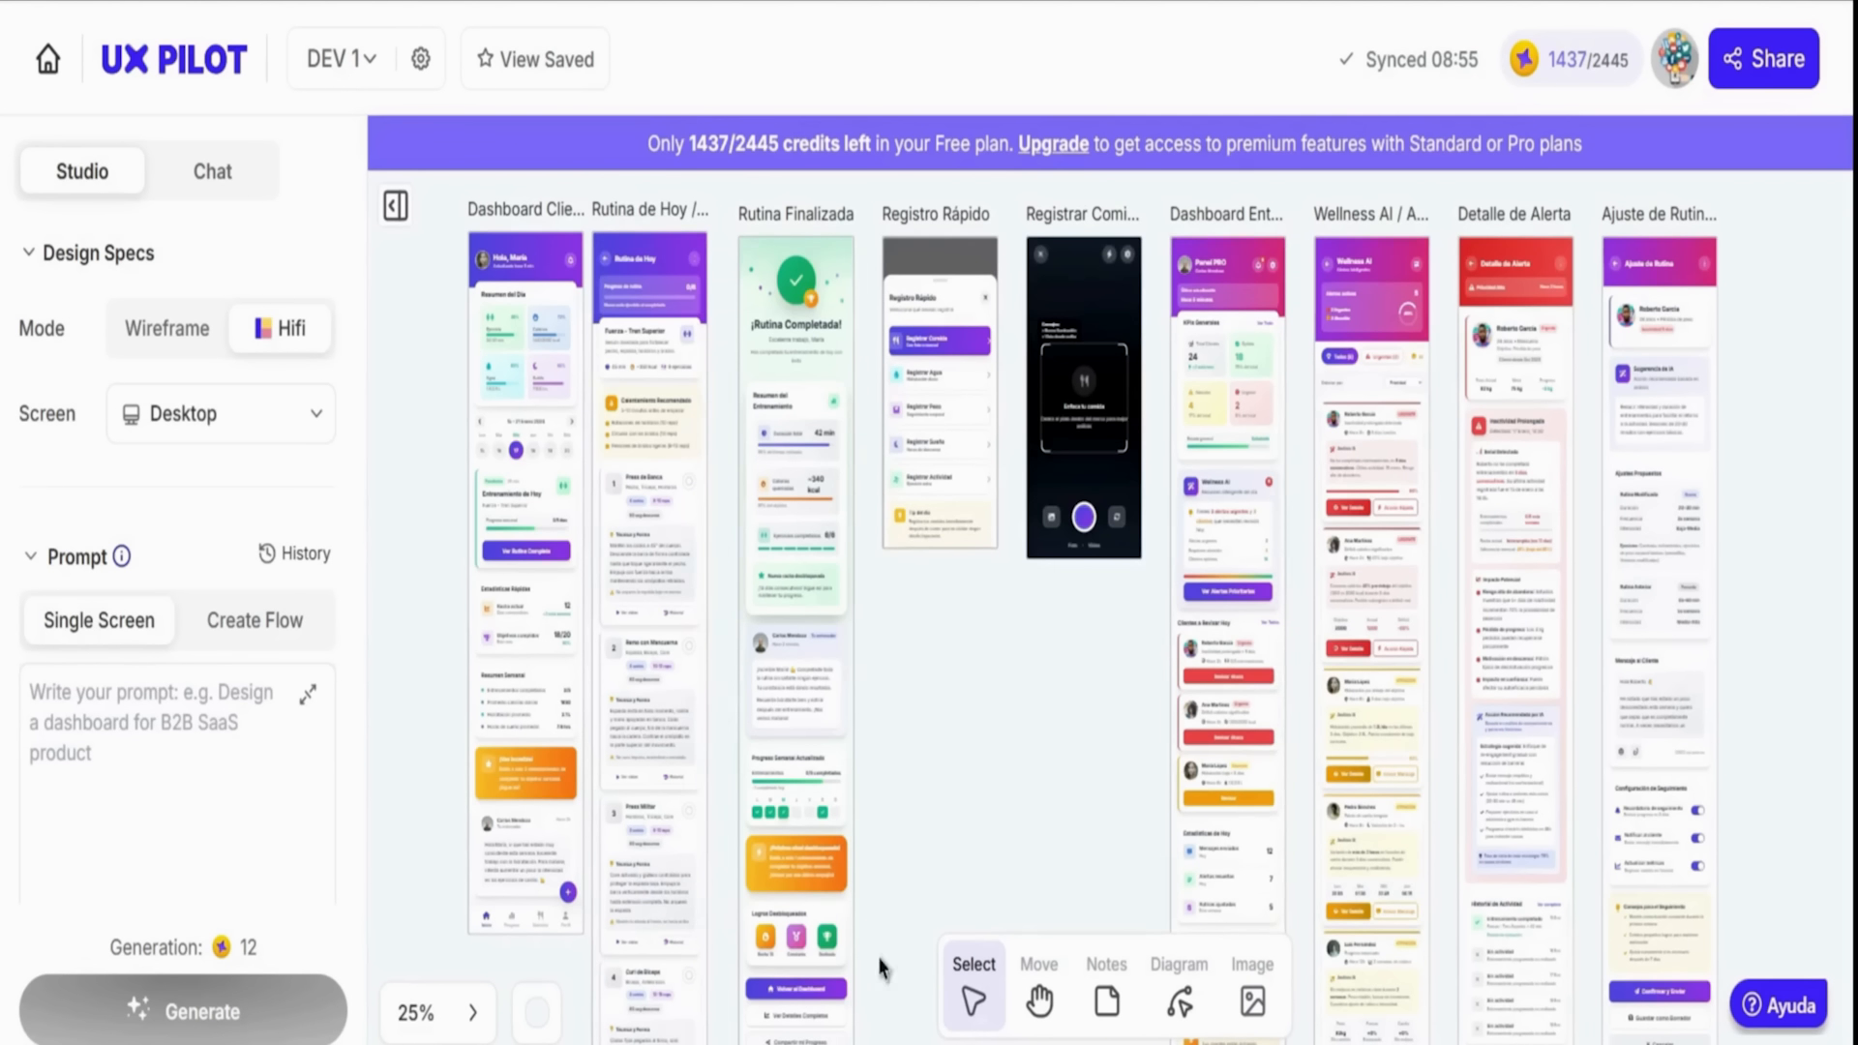
Examine the generated client and trainer screens on the DEV 1 canvas, both close up and as an overview
scroll(974, 658, "up", 5)
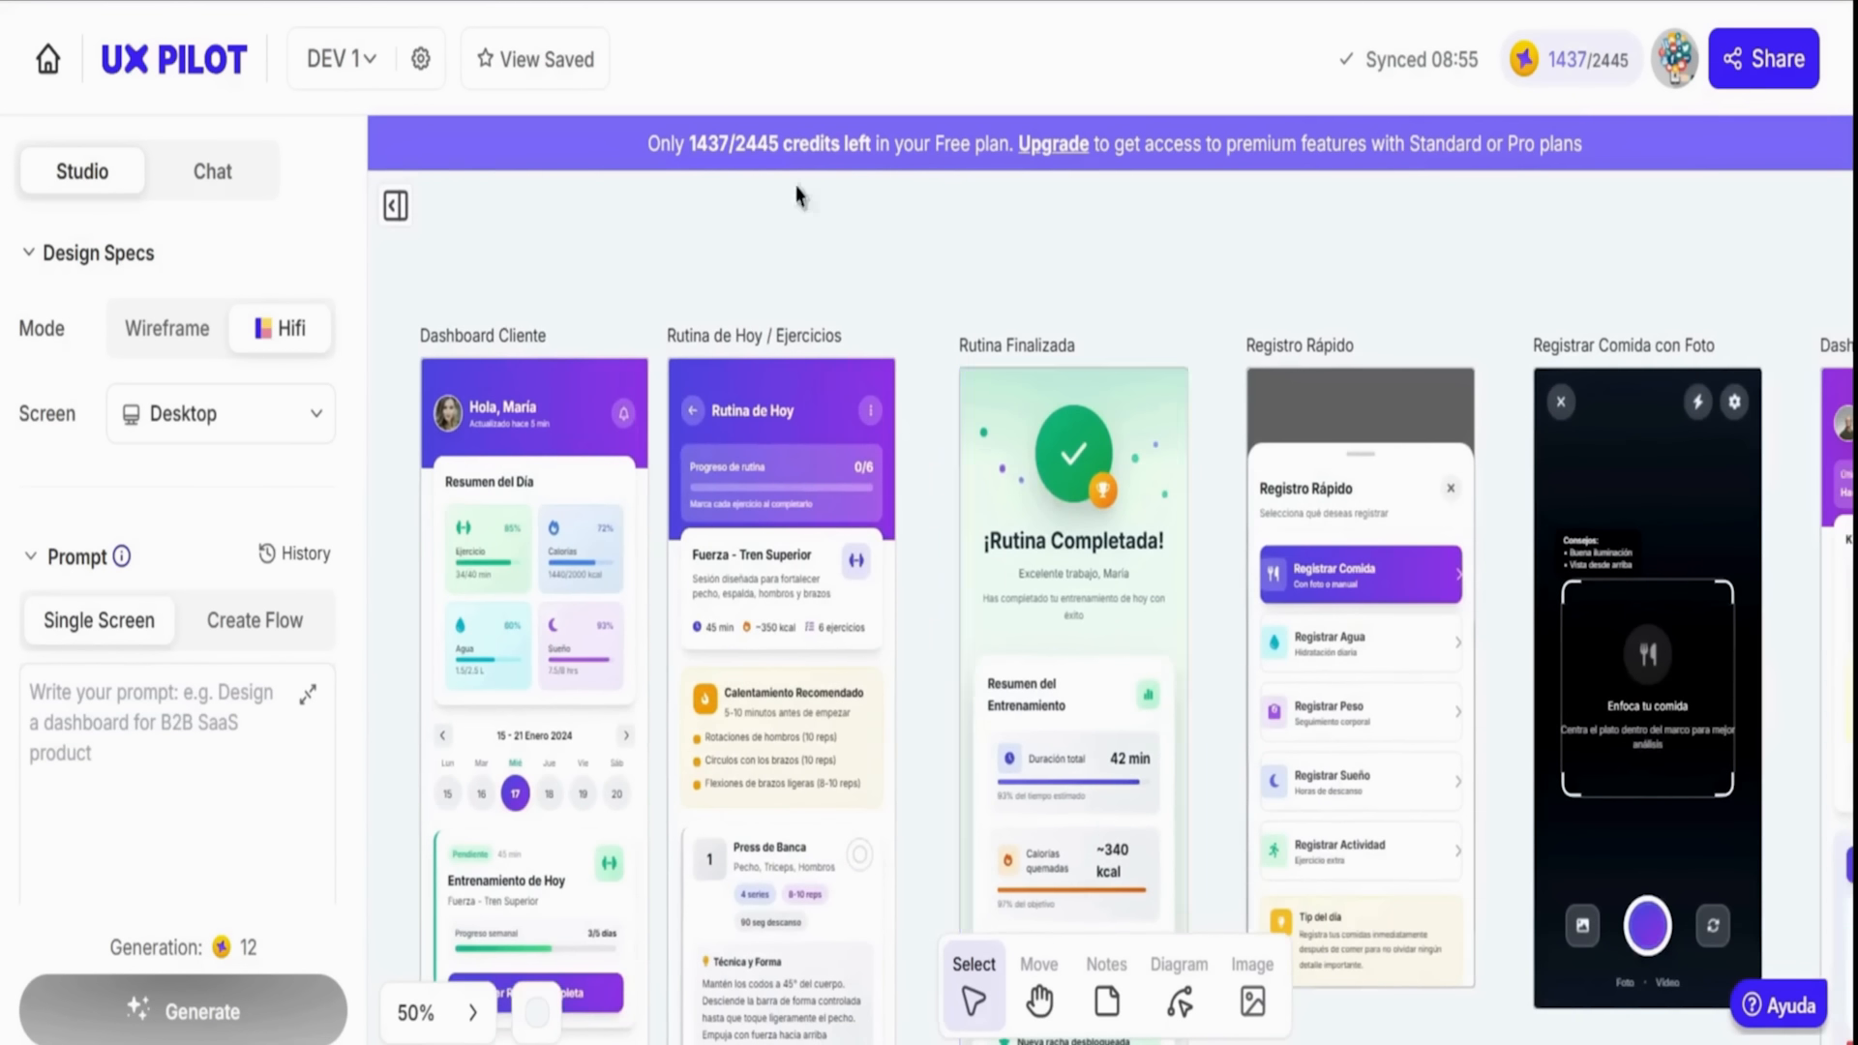
scroll(968, 730, "down", 1)
scroll(968, 730, "down", 5)
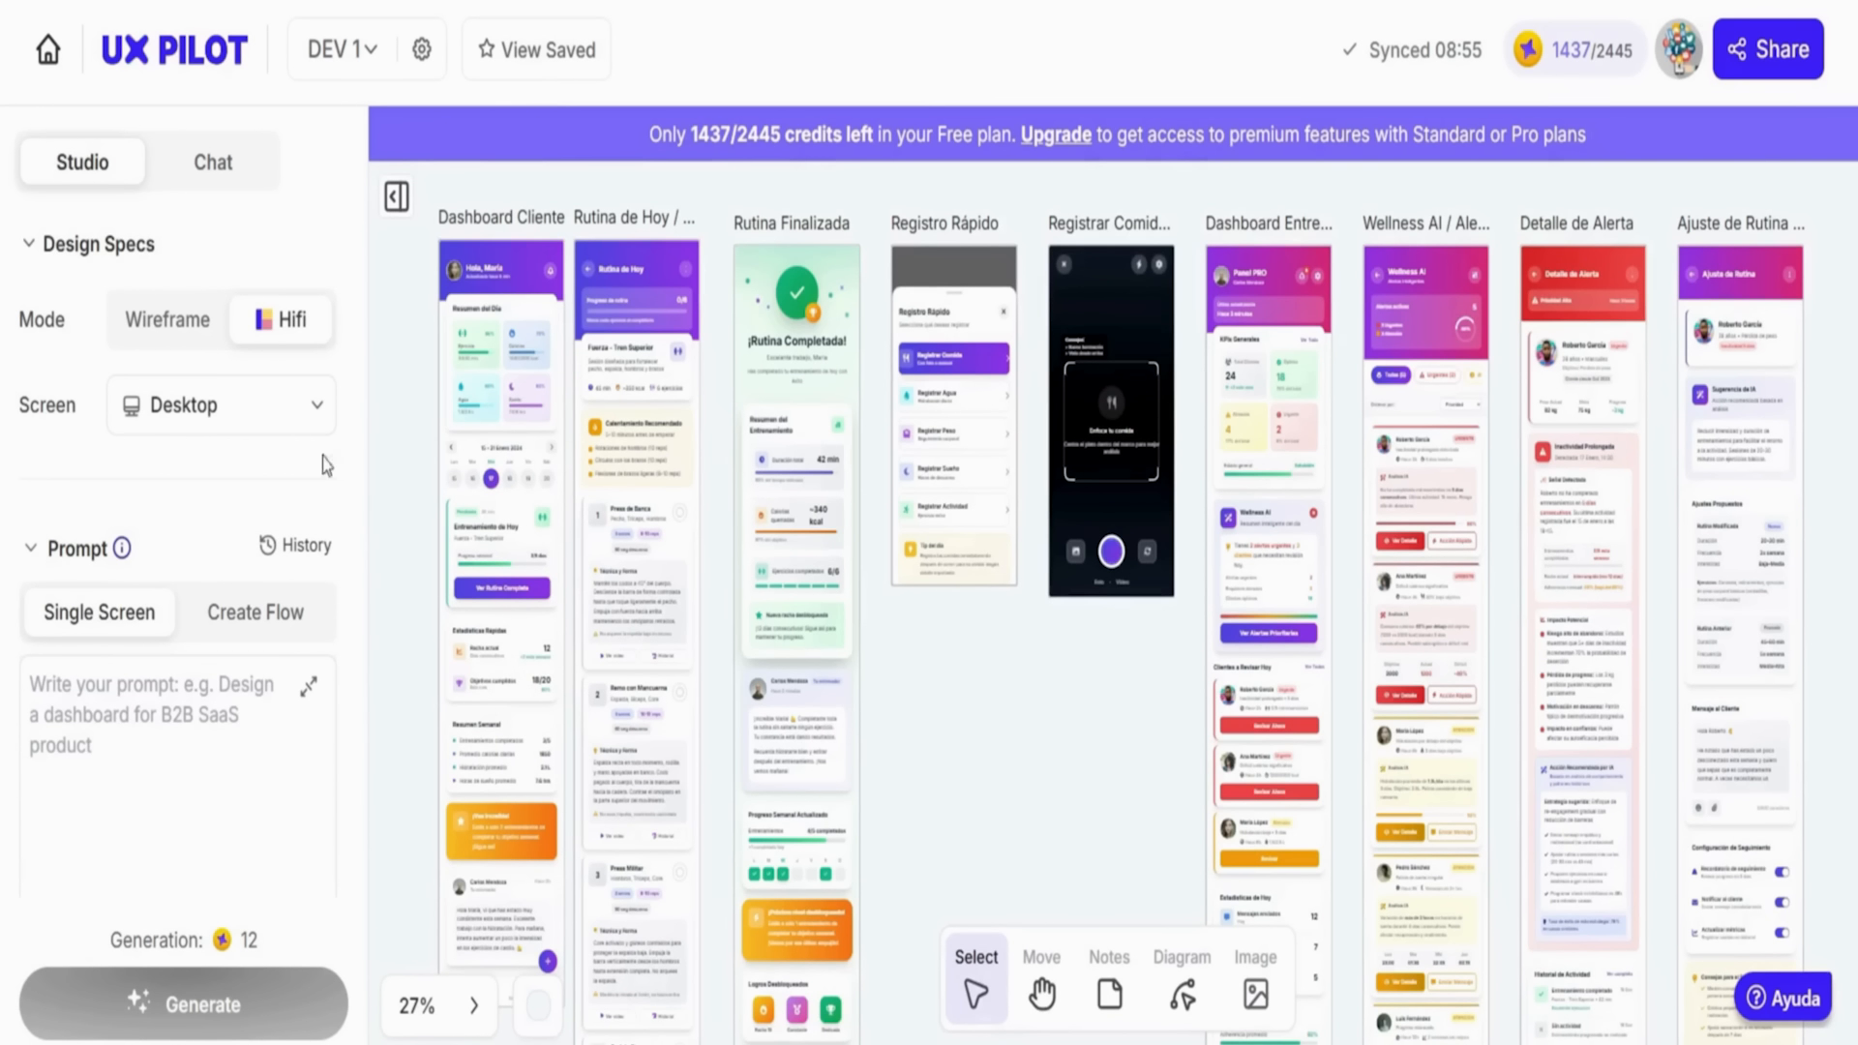
scroll(570, 682, "up", 3)
scroll(571, 682, "up", 3)
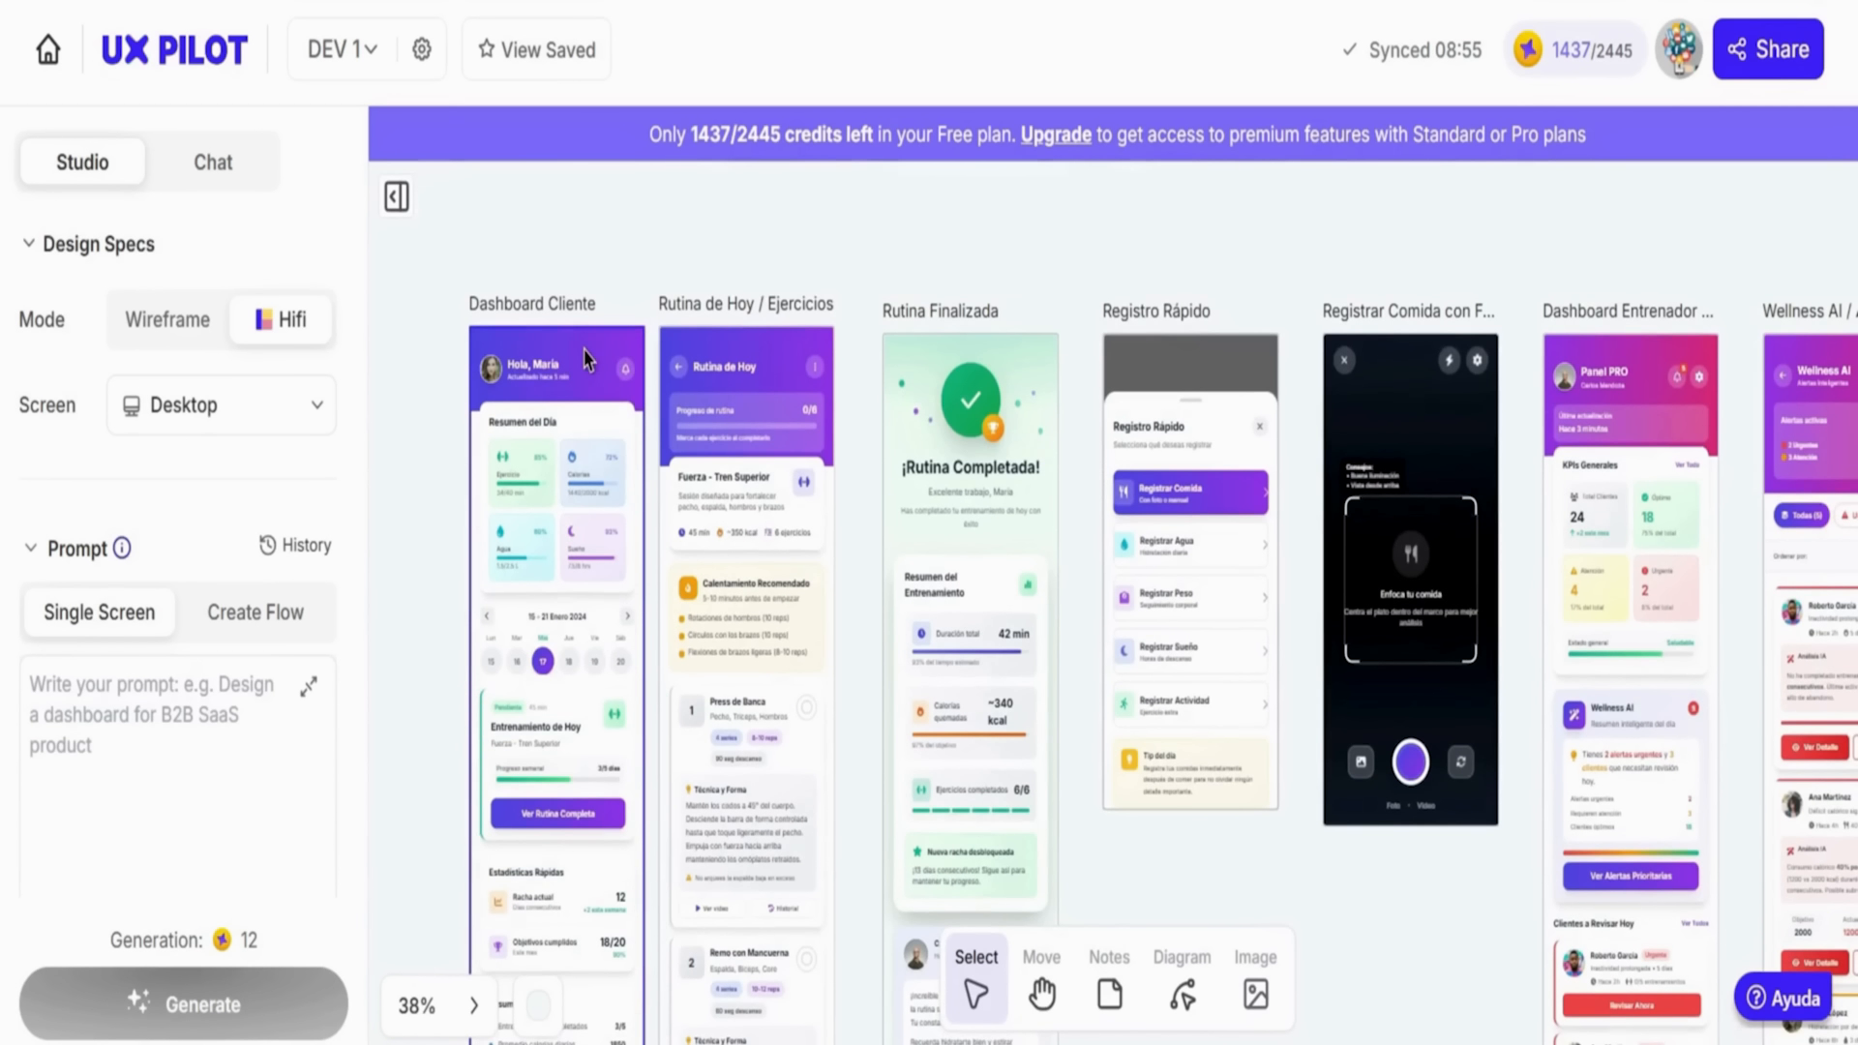
Preview the Dashboard Cliente screen and review it from the daily summary down to the trainer's message
left_click(585, 360)
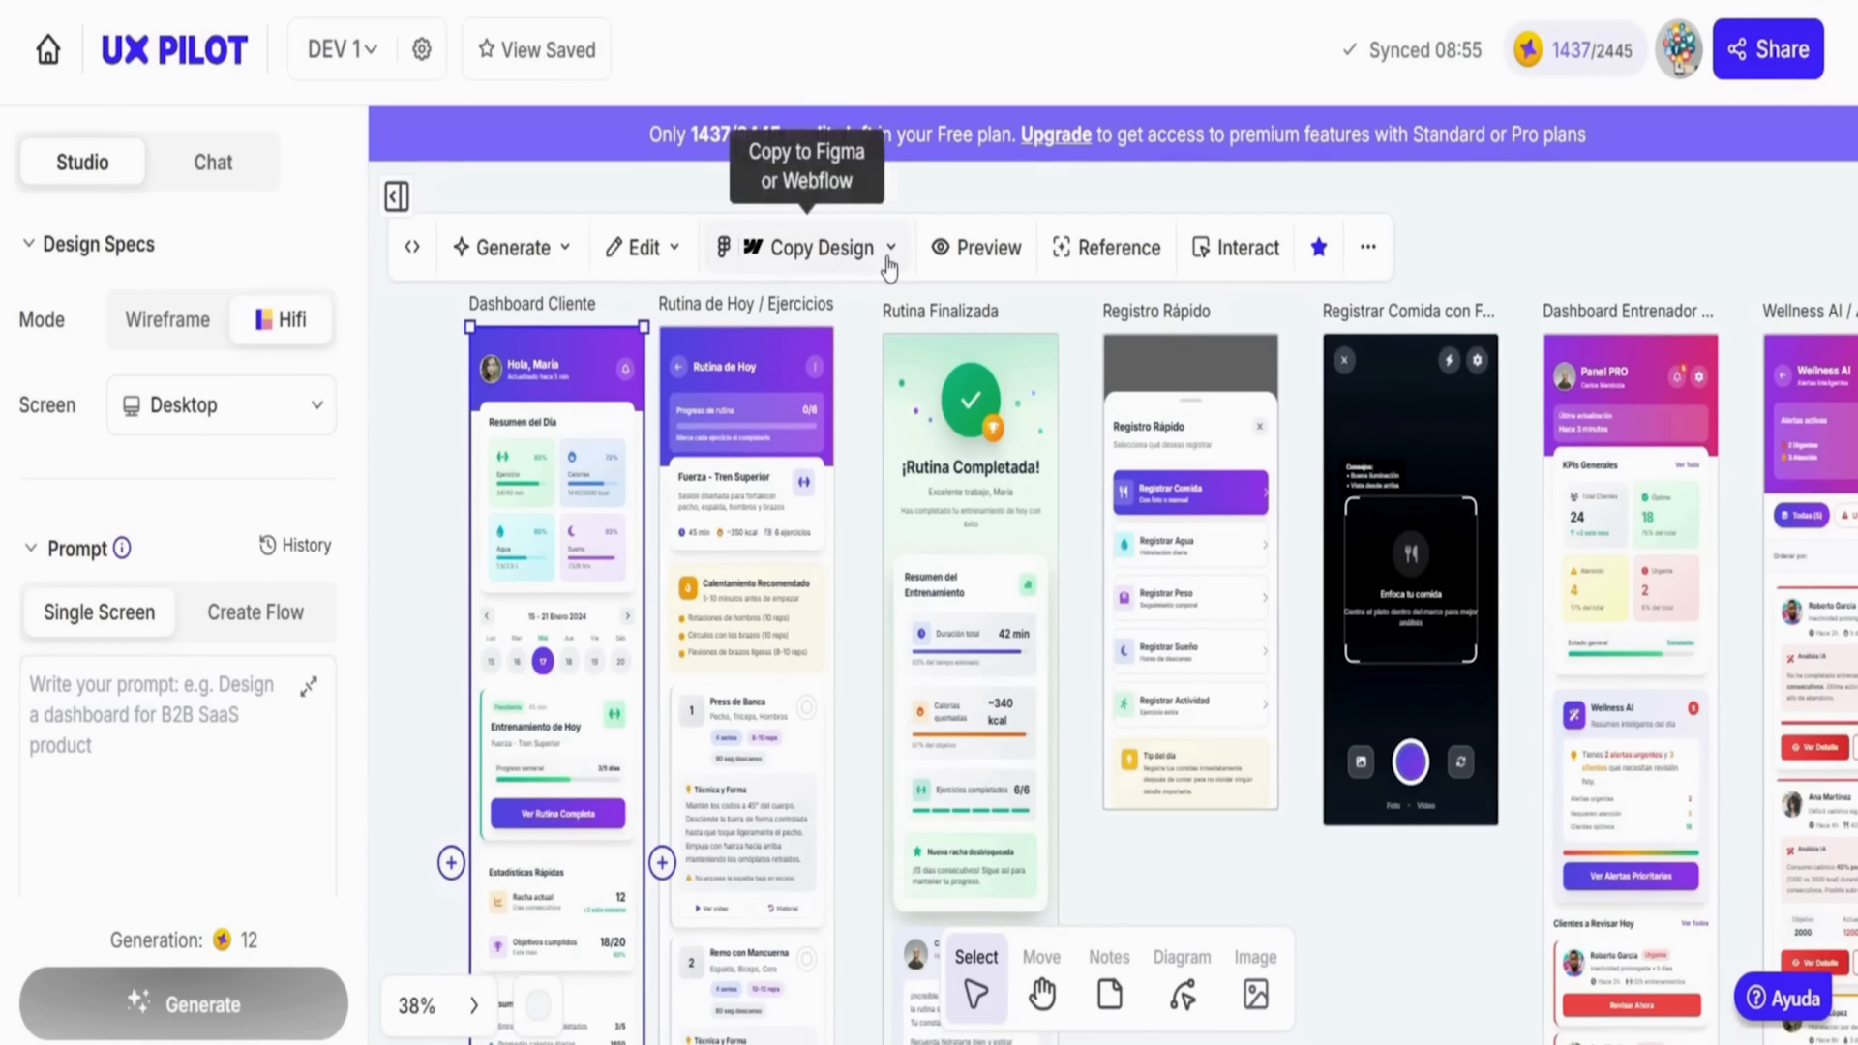
left_click(987, 253)
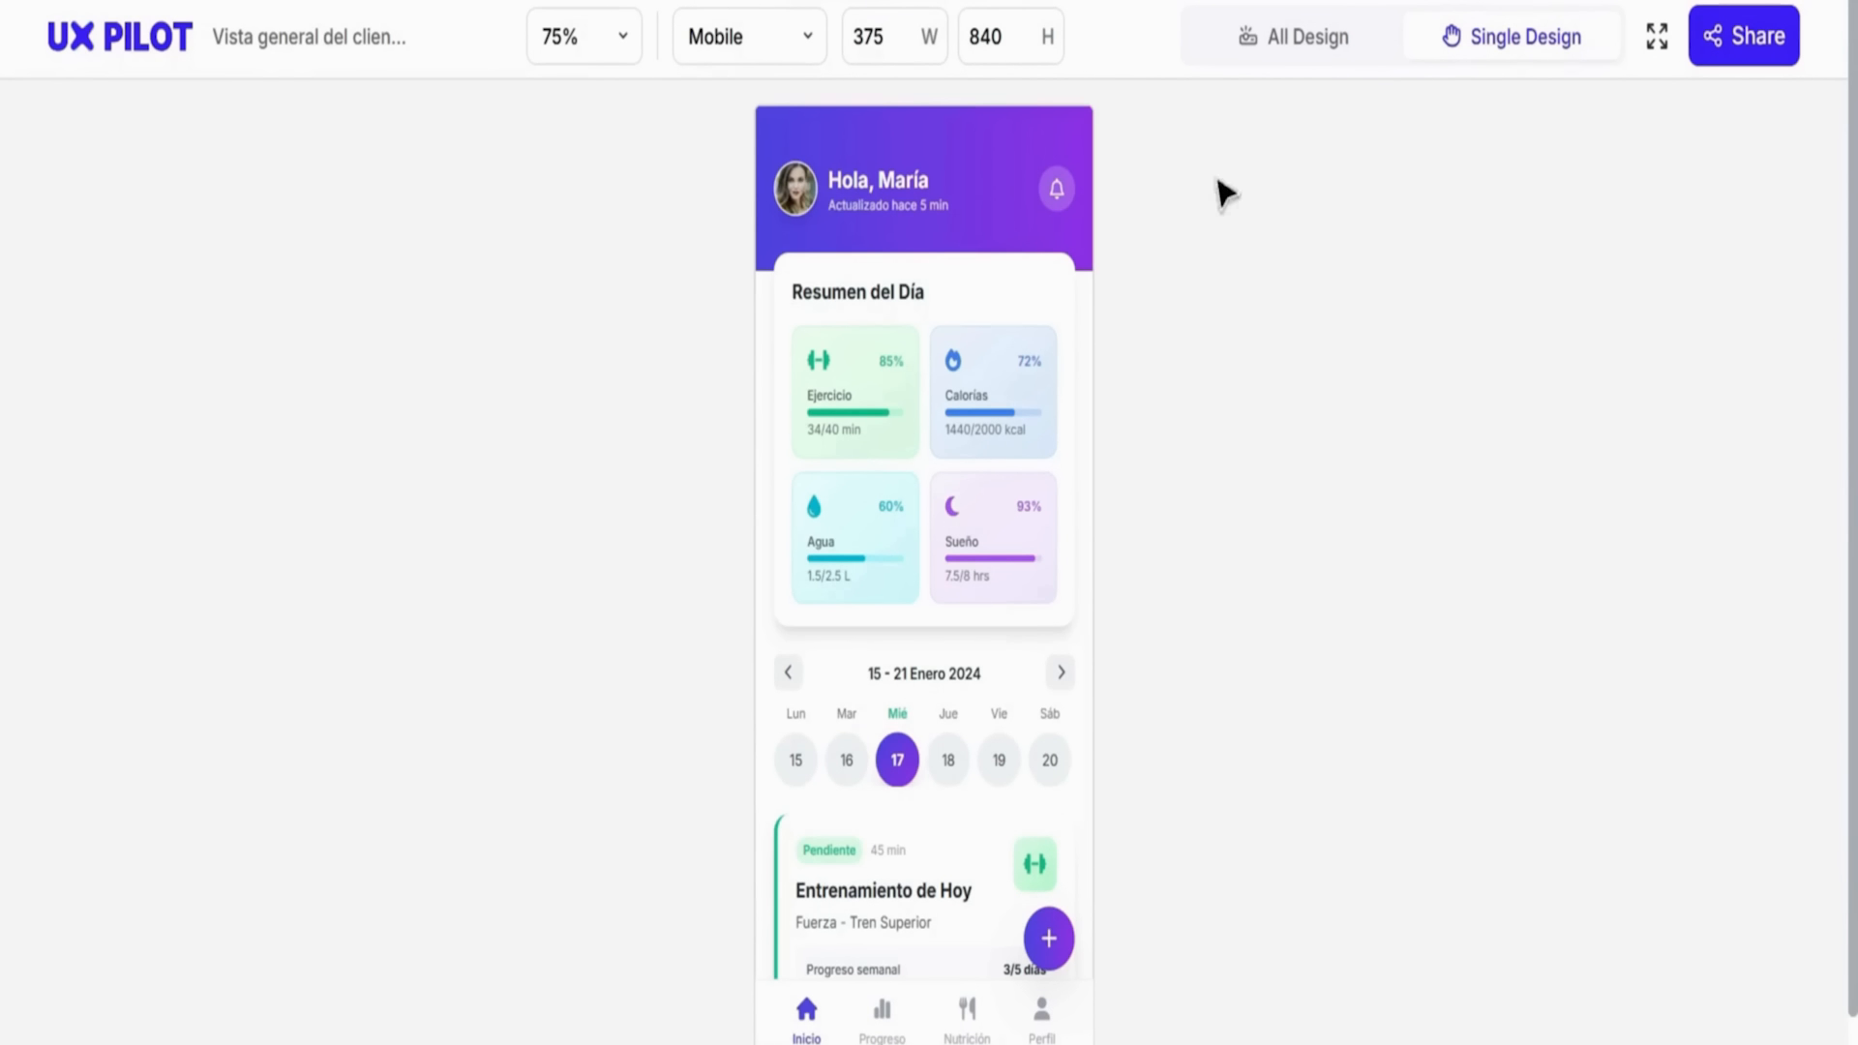
scroll(1011, 579, "down", 10)
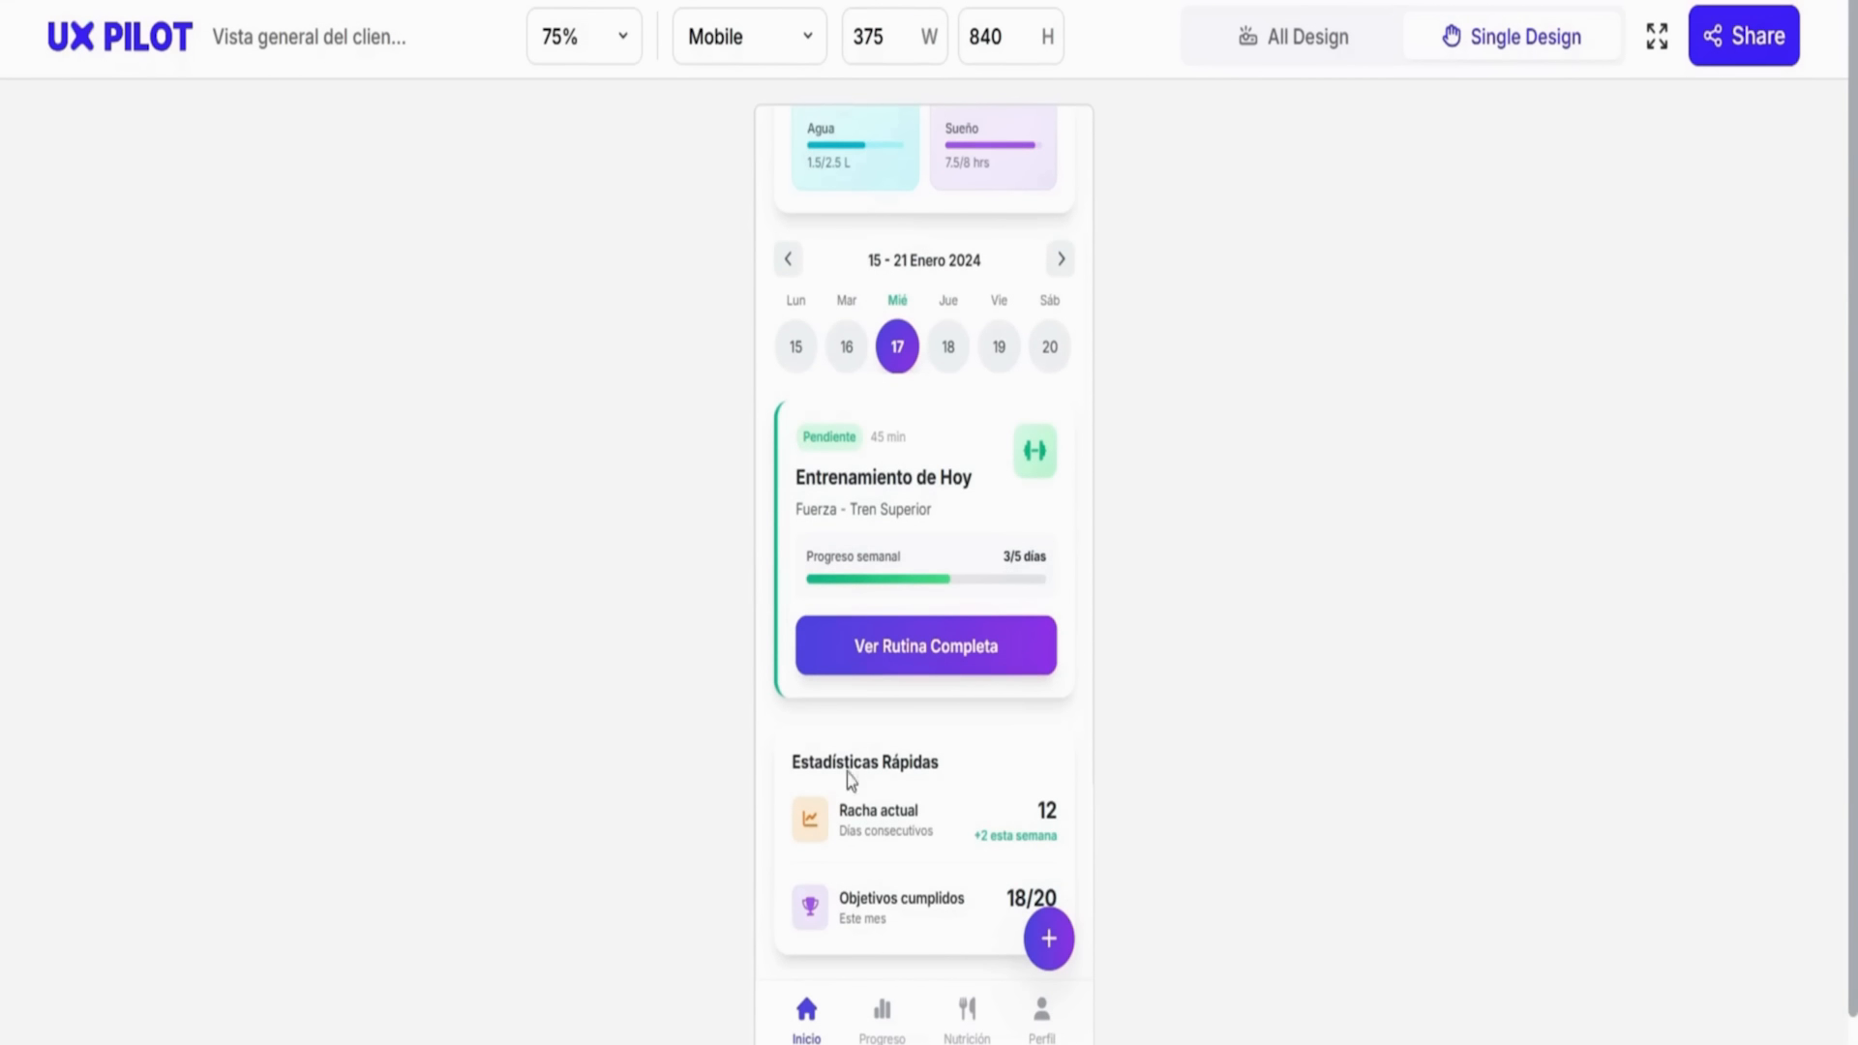
scroll(966, 460, "down", 3)
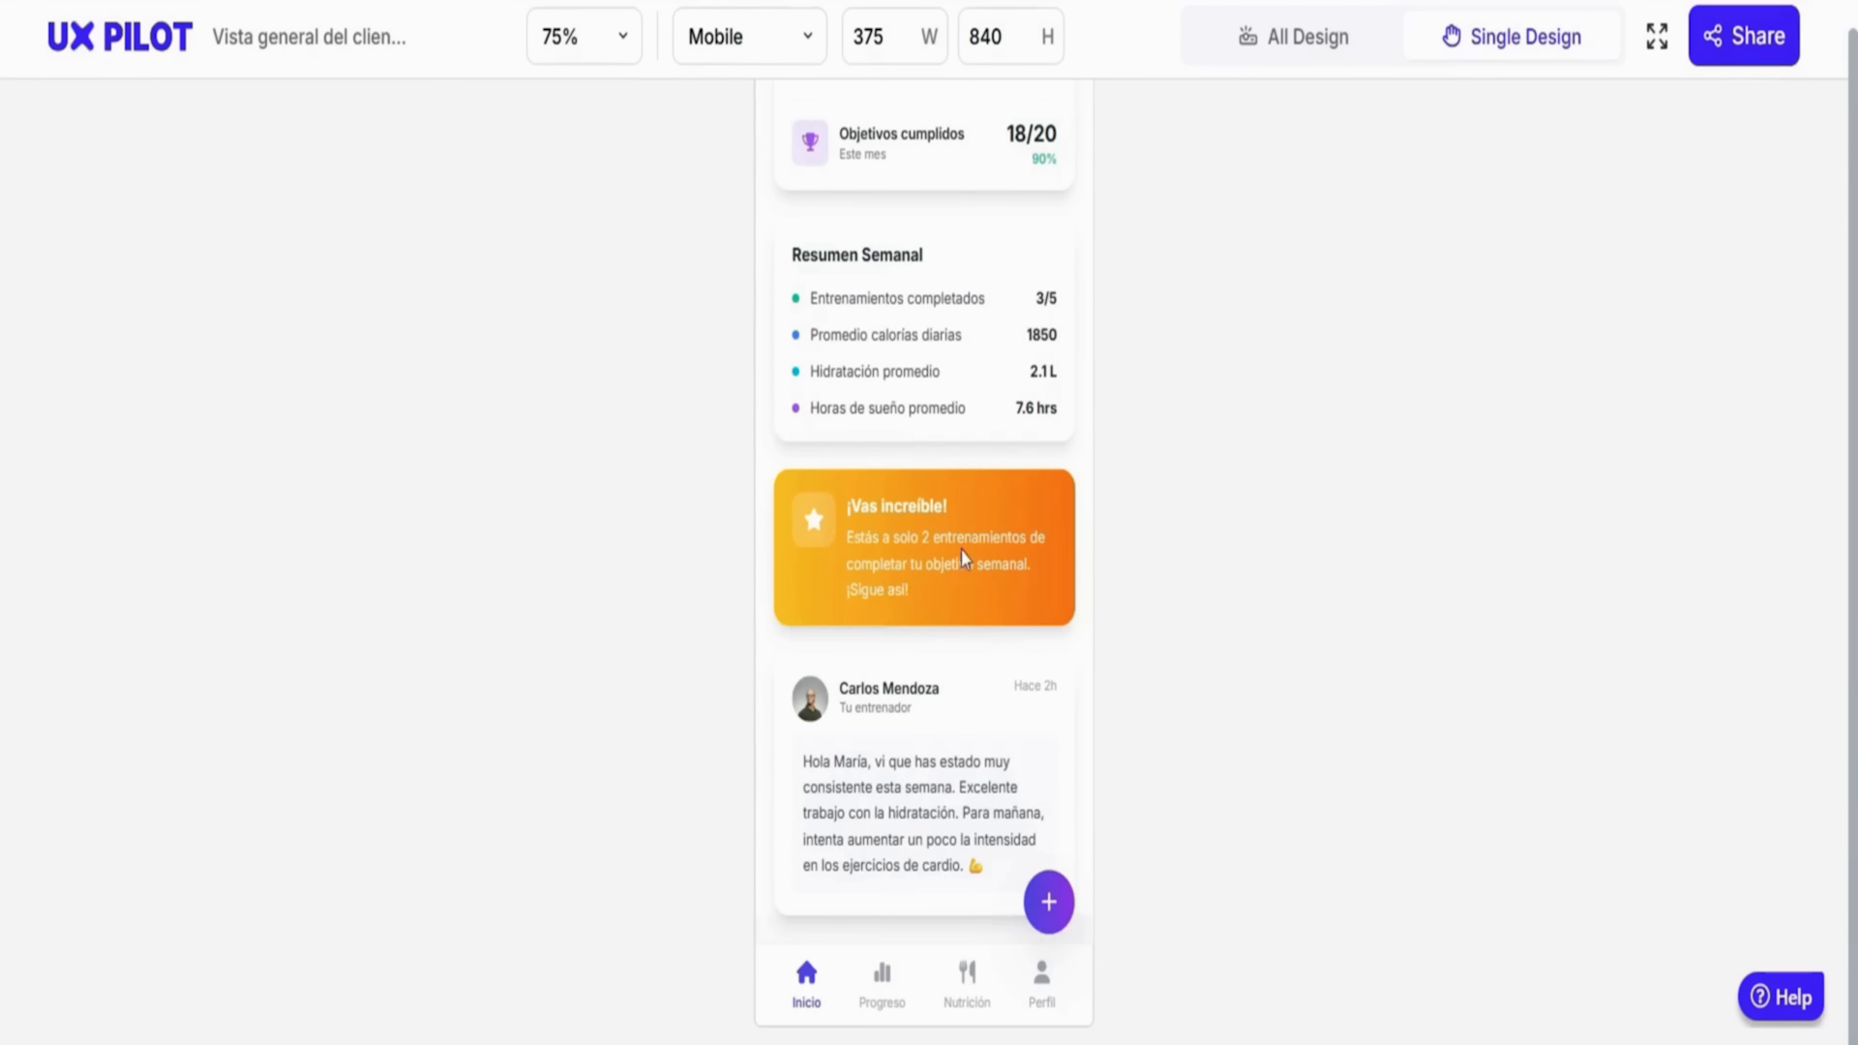
scroll(1006, 528, "up", 13)
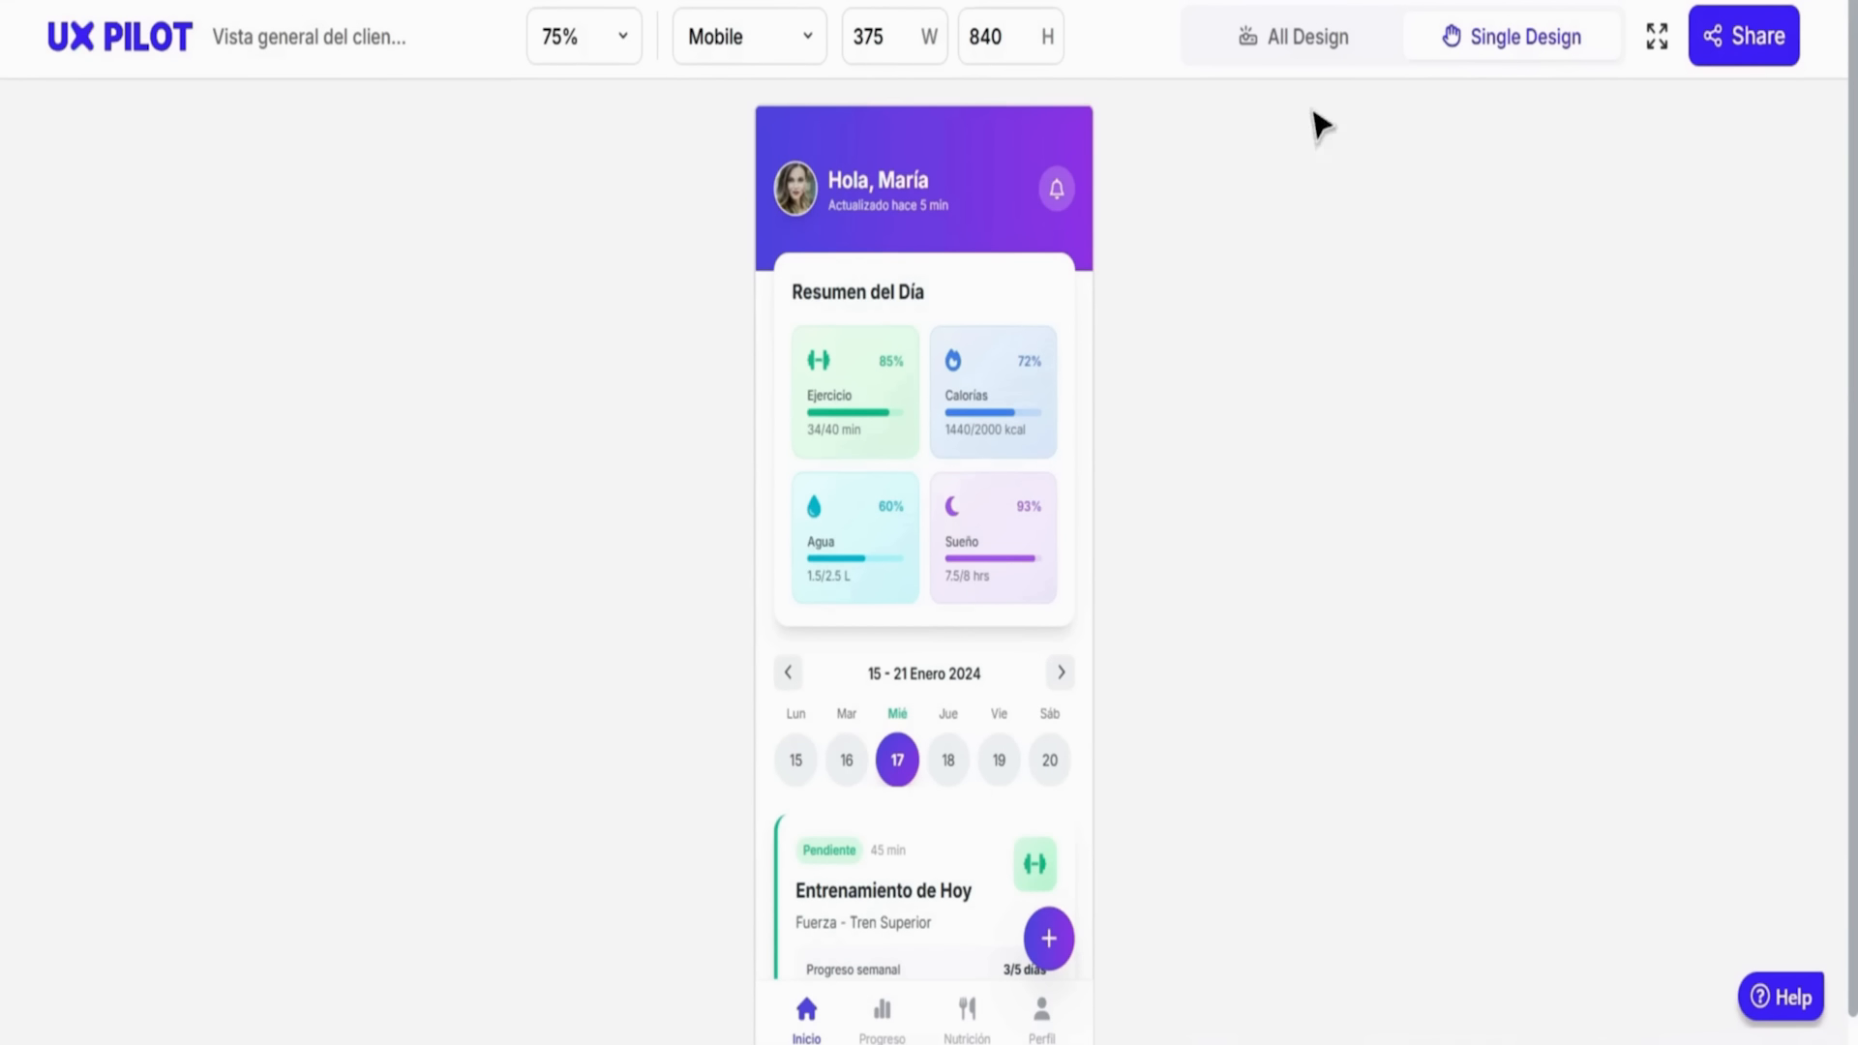
Switch the preview to All Design and expand Group 5 to browse its screens
left_click(1345, 40)
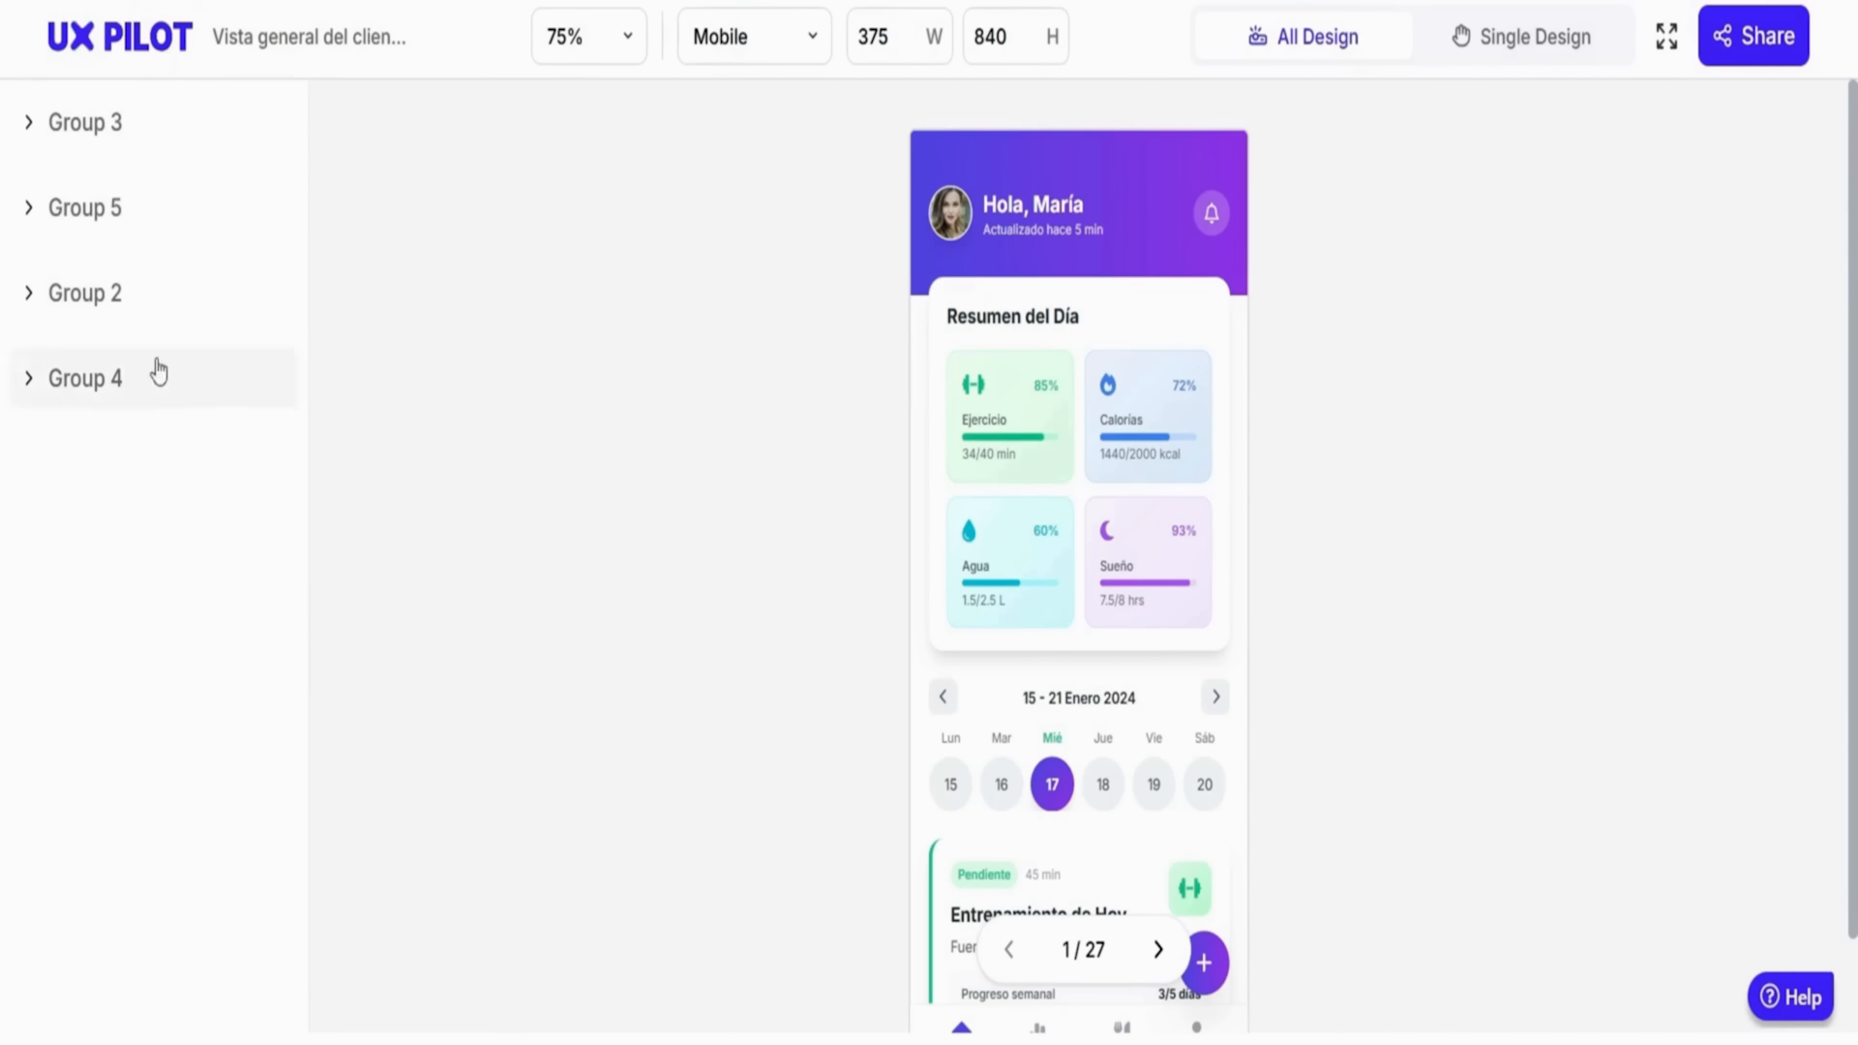
left_click(52, 213)
scroll(157, 523, "down", 1)
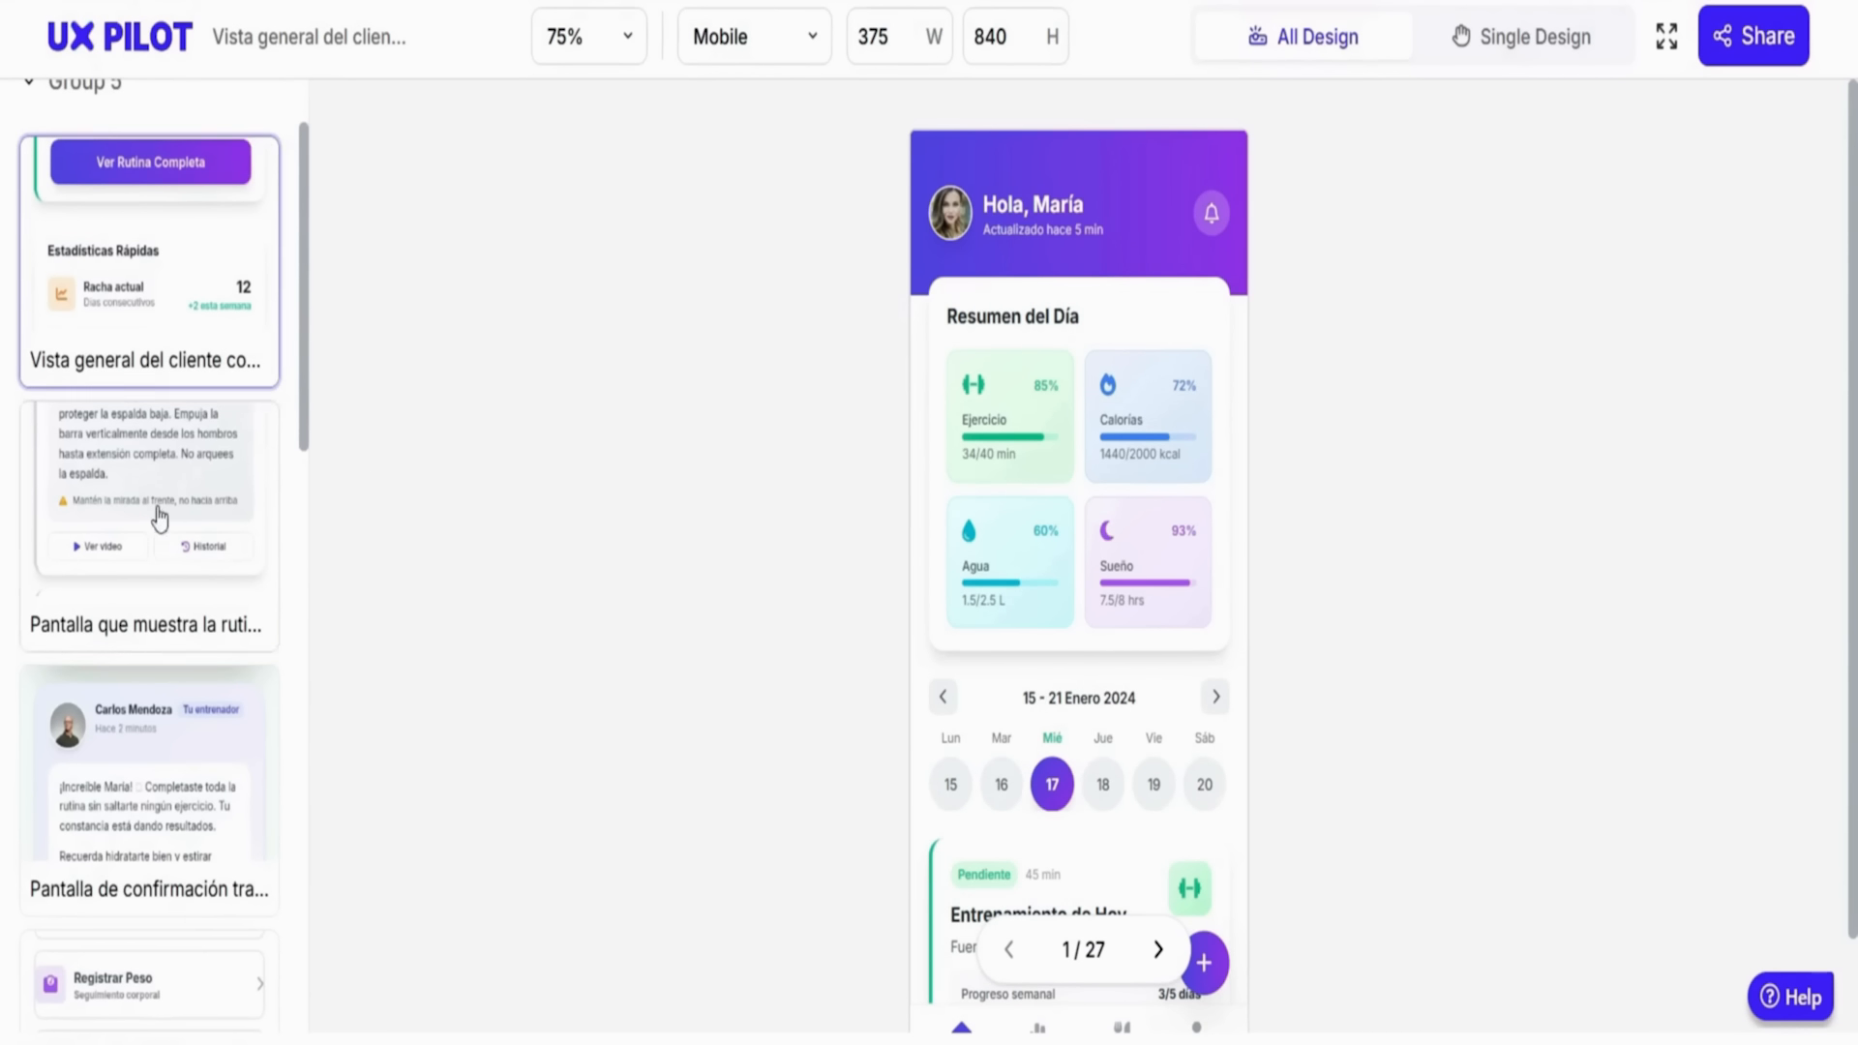
Preview the workout routine screen in Group 5 and review its exercises through the cooldown and stretching section
left_click(158, 523)
scroll(1198, 539, "down", 20)
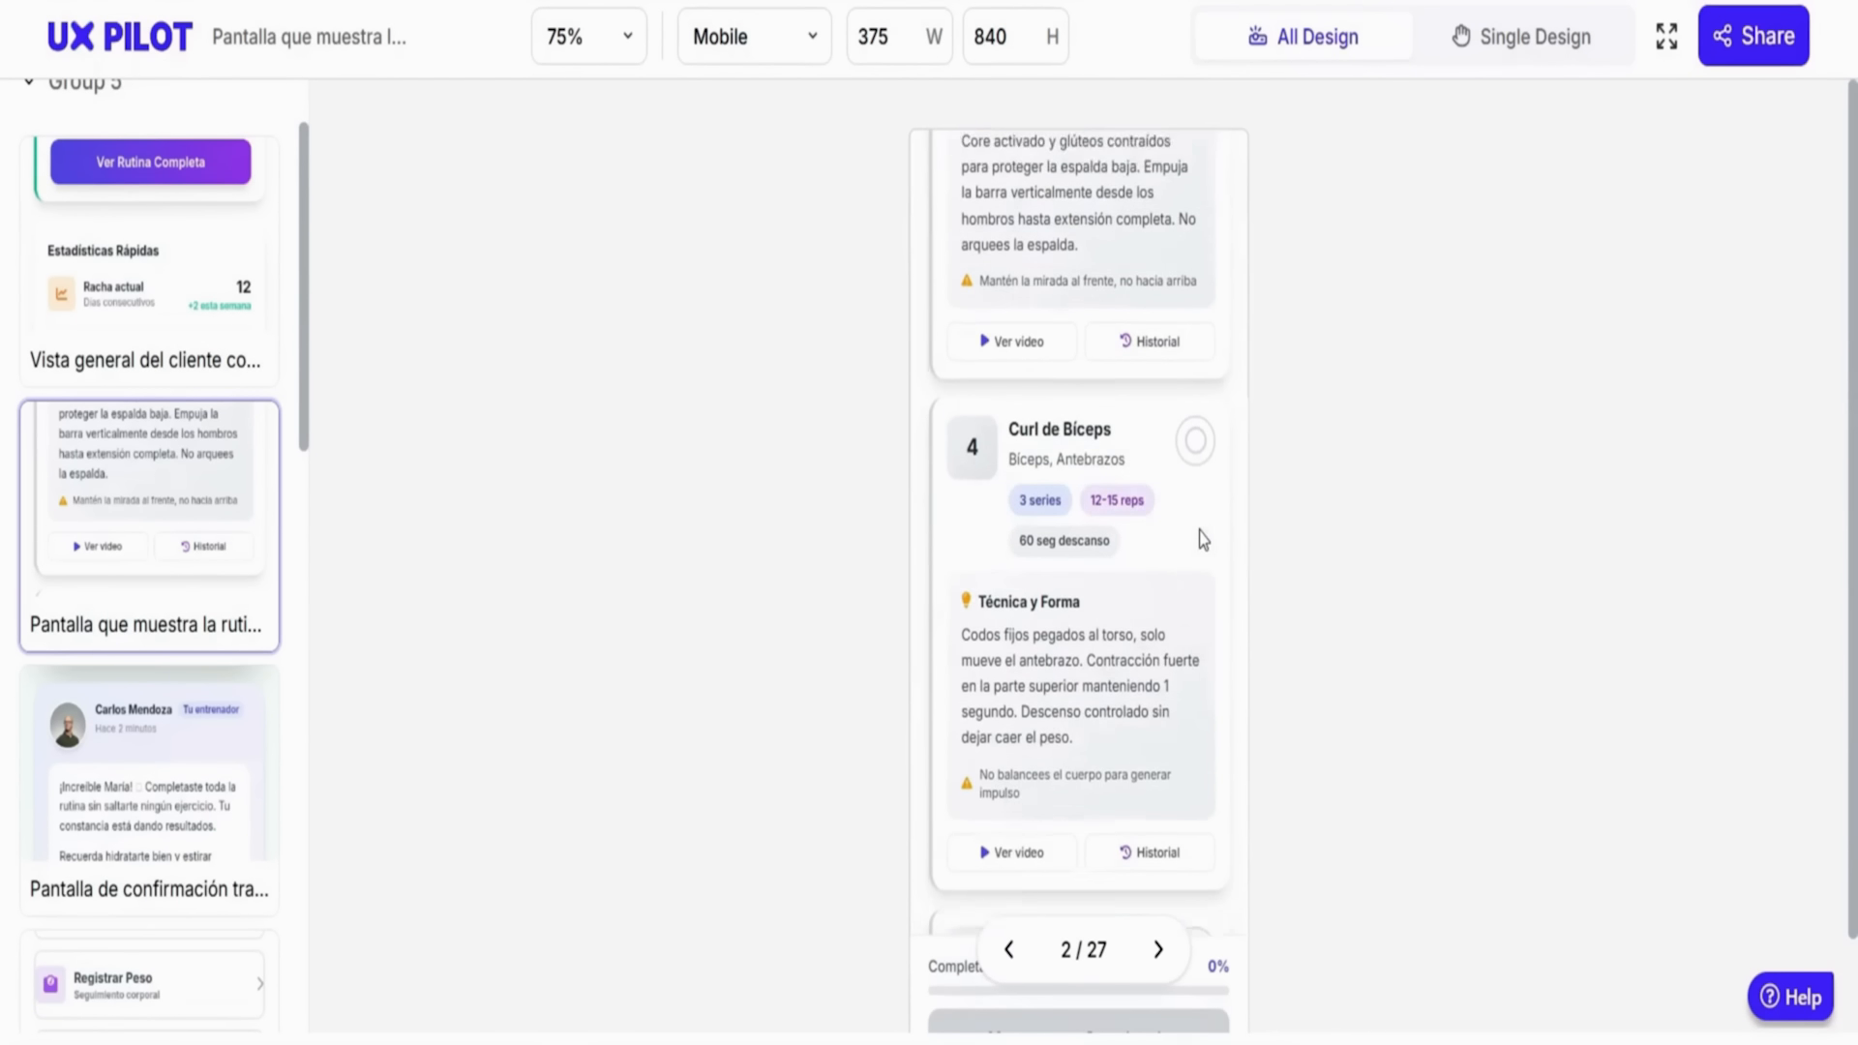
scroll(1094, 407, "down", 4)
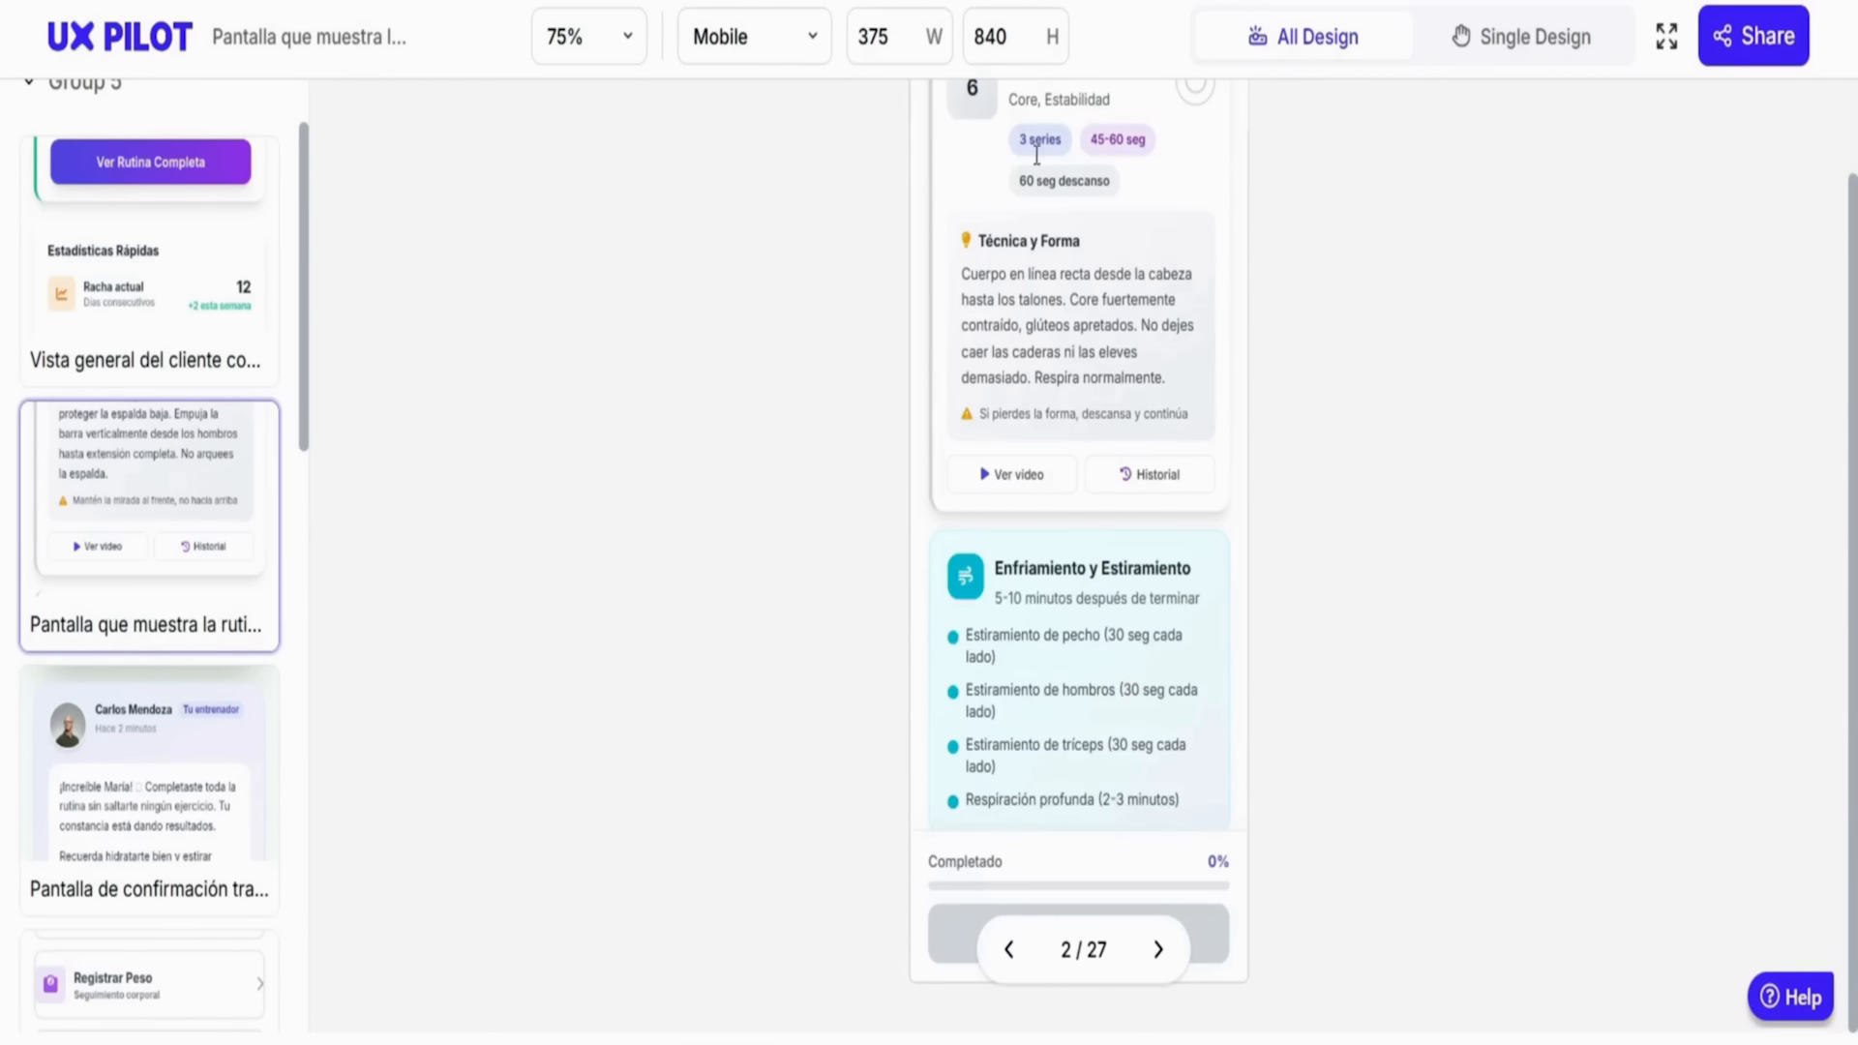
Preview the routine completion confirmation screen and the quick-log bottom sheet in Group 5
left_click(37, 871)
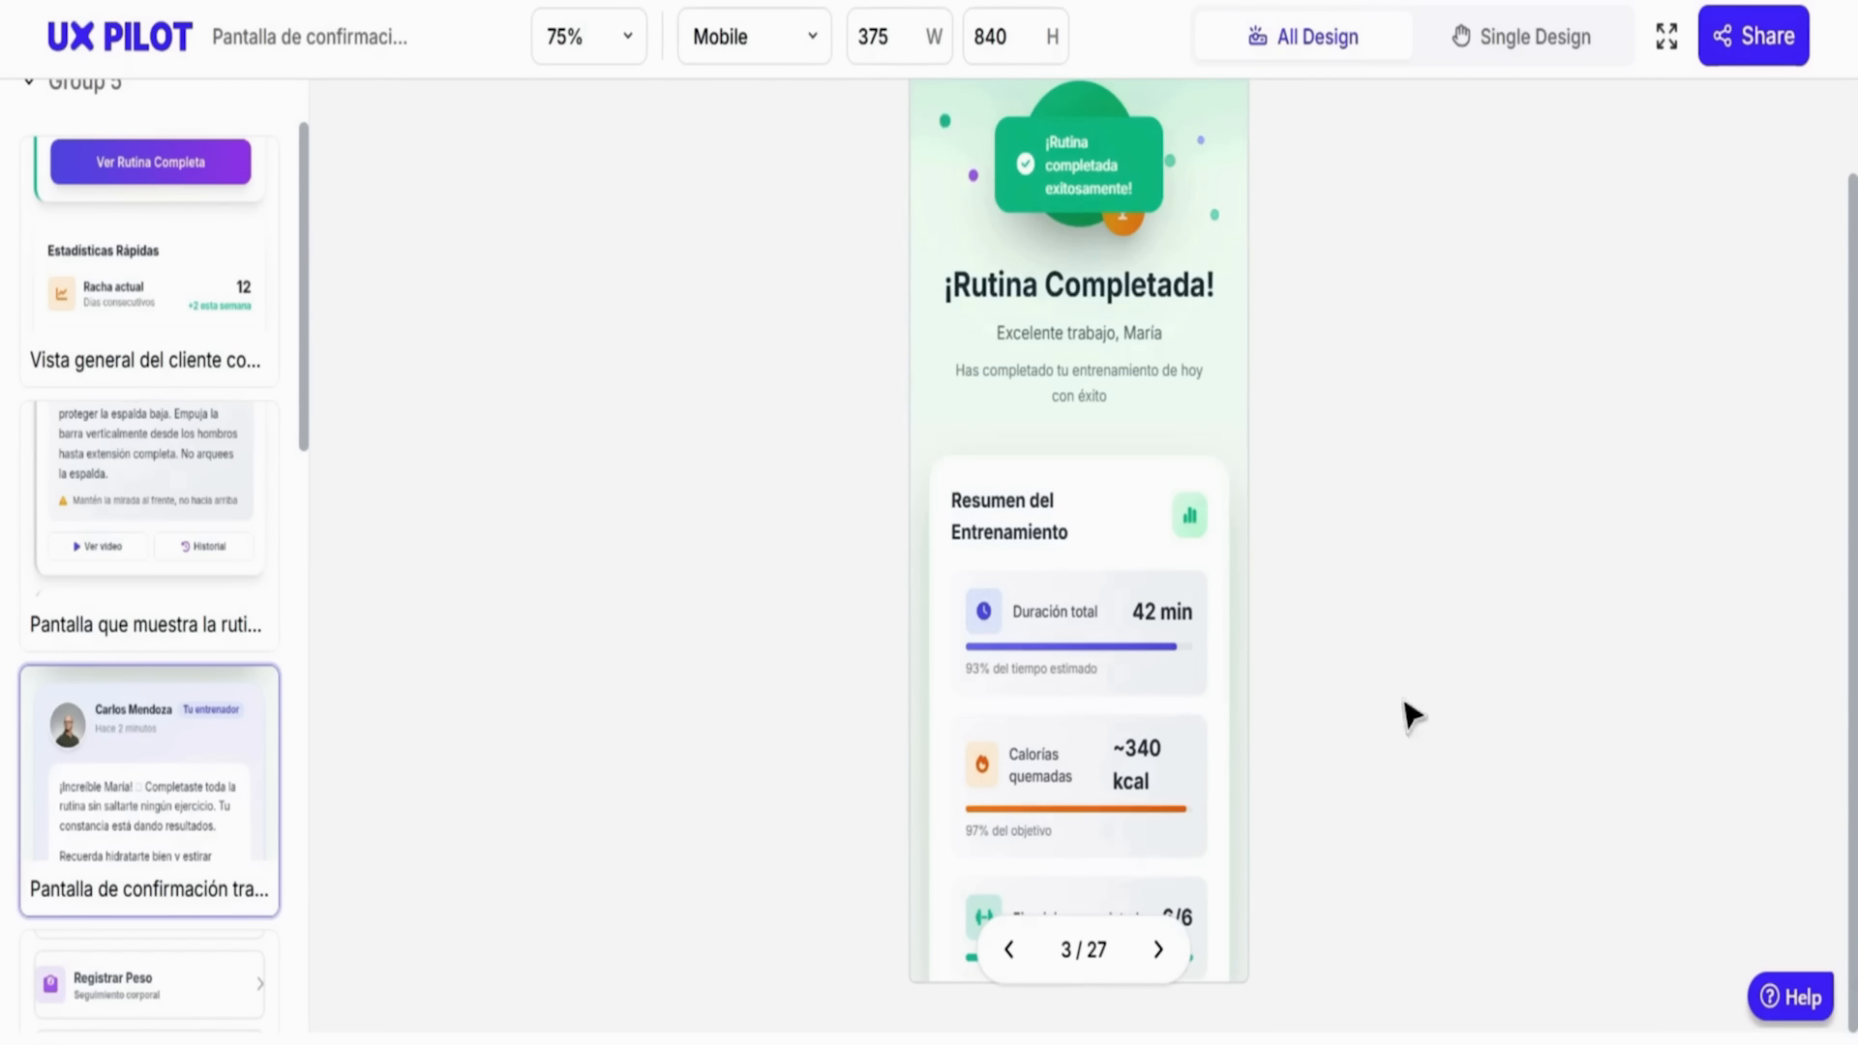
scroll(1297, 464, "down", 1)
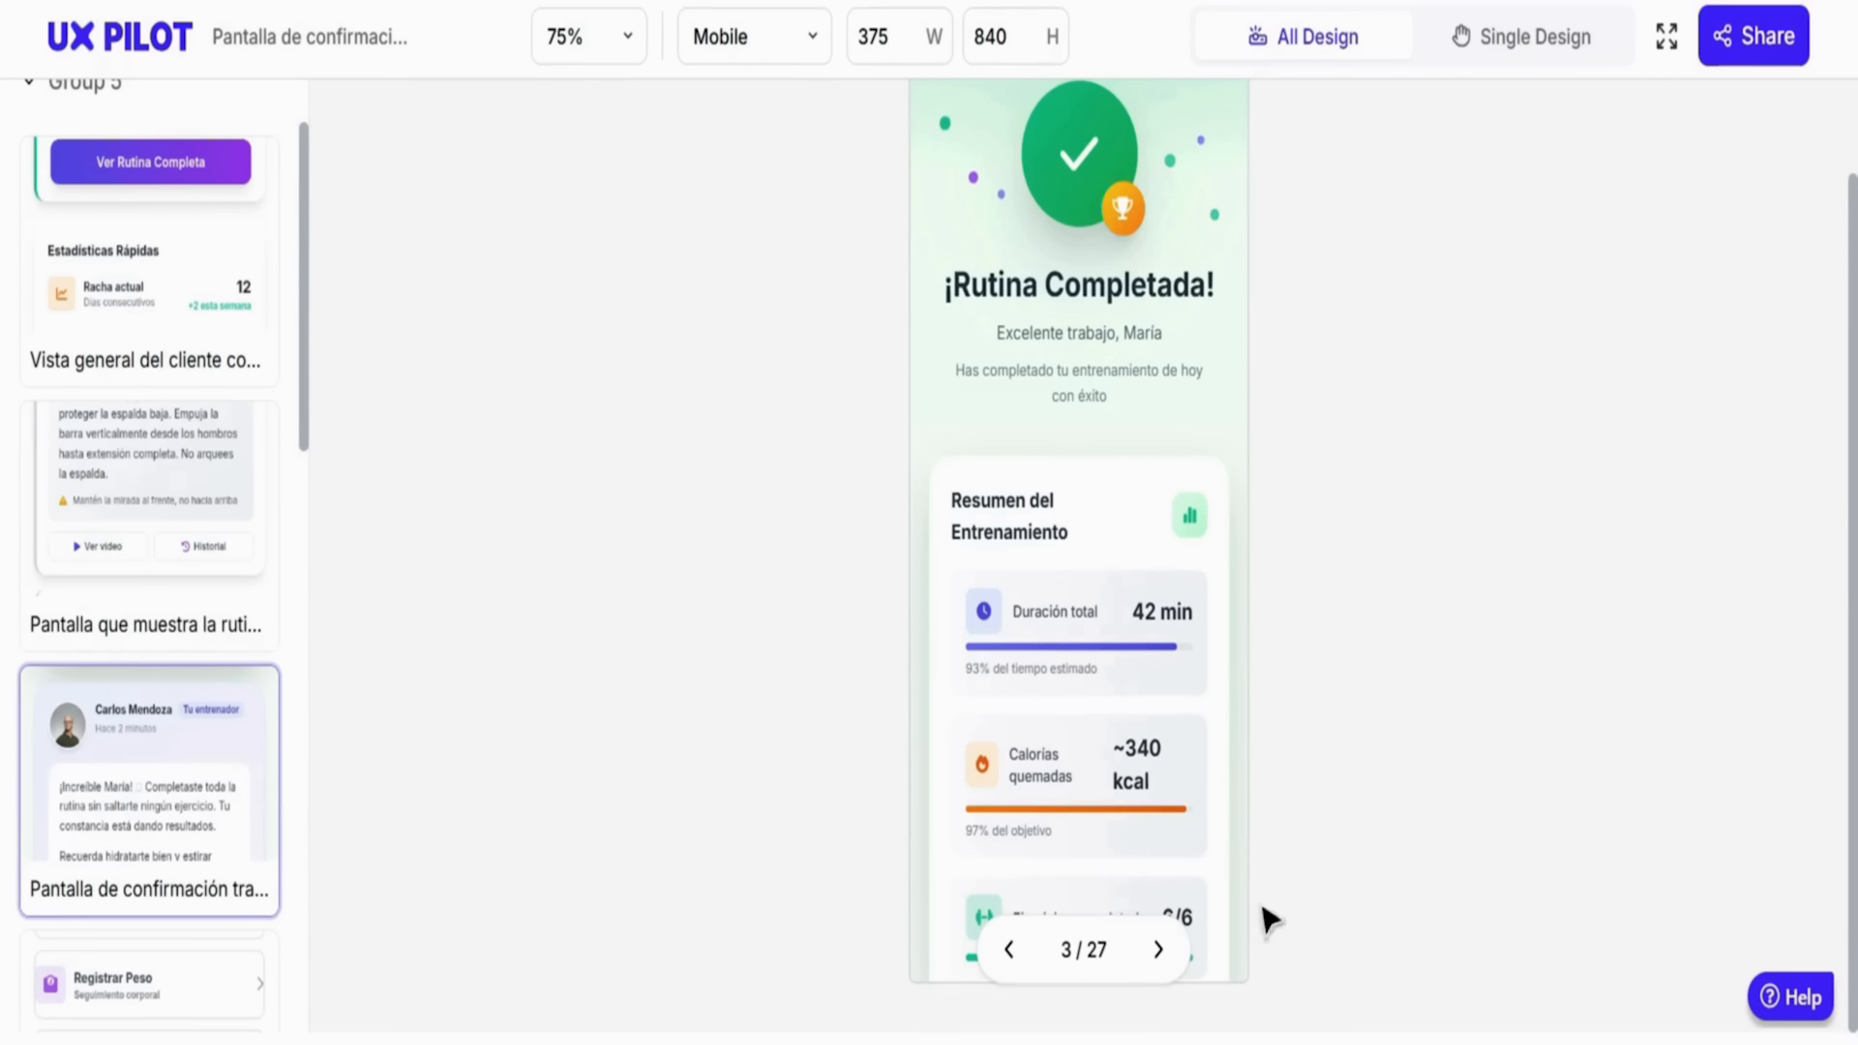
scroll(159, 745, "down", 3)
left_click(160, 747)
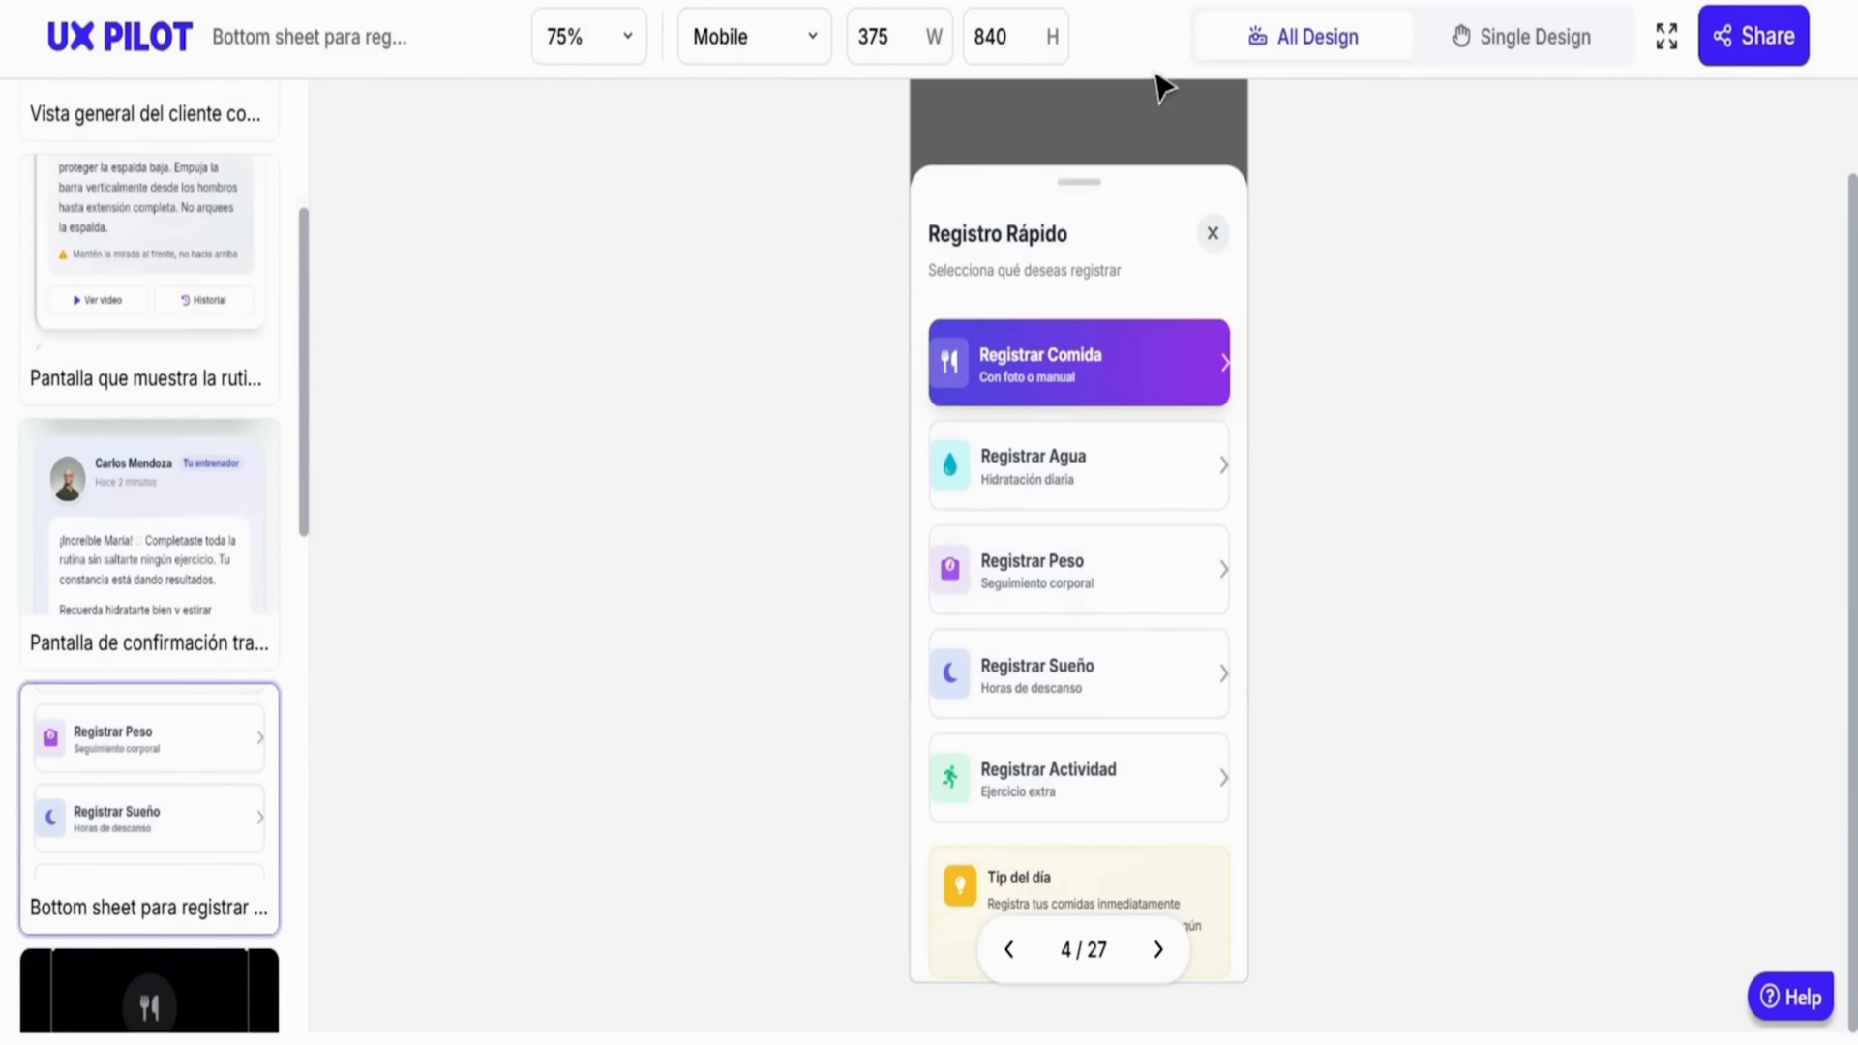
Preview the meal capture screen and the trainer overview screen in Group 5, and collapse the group
scroll(246, 704, "down", 4)
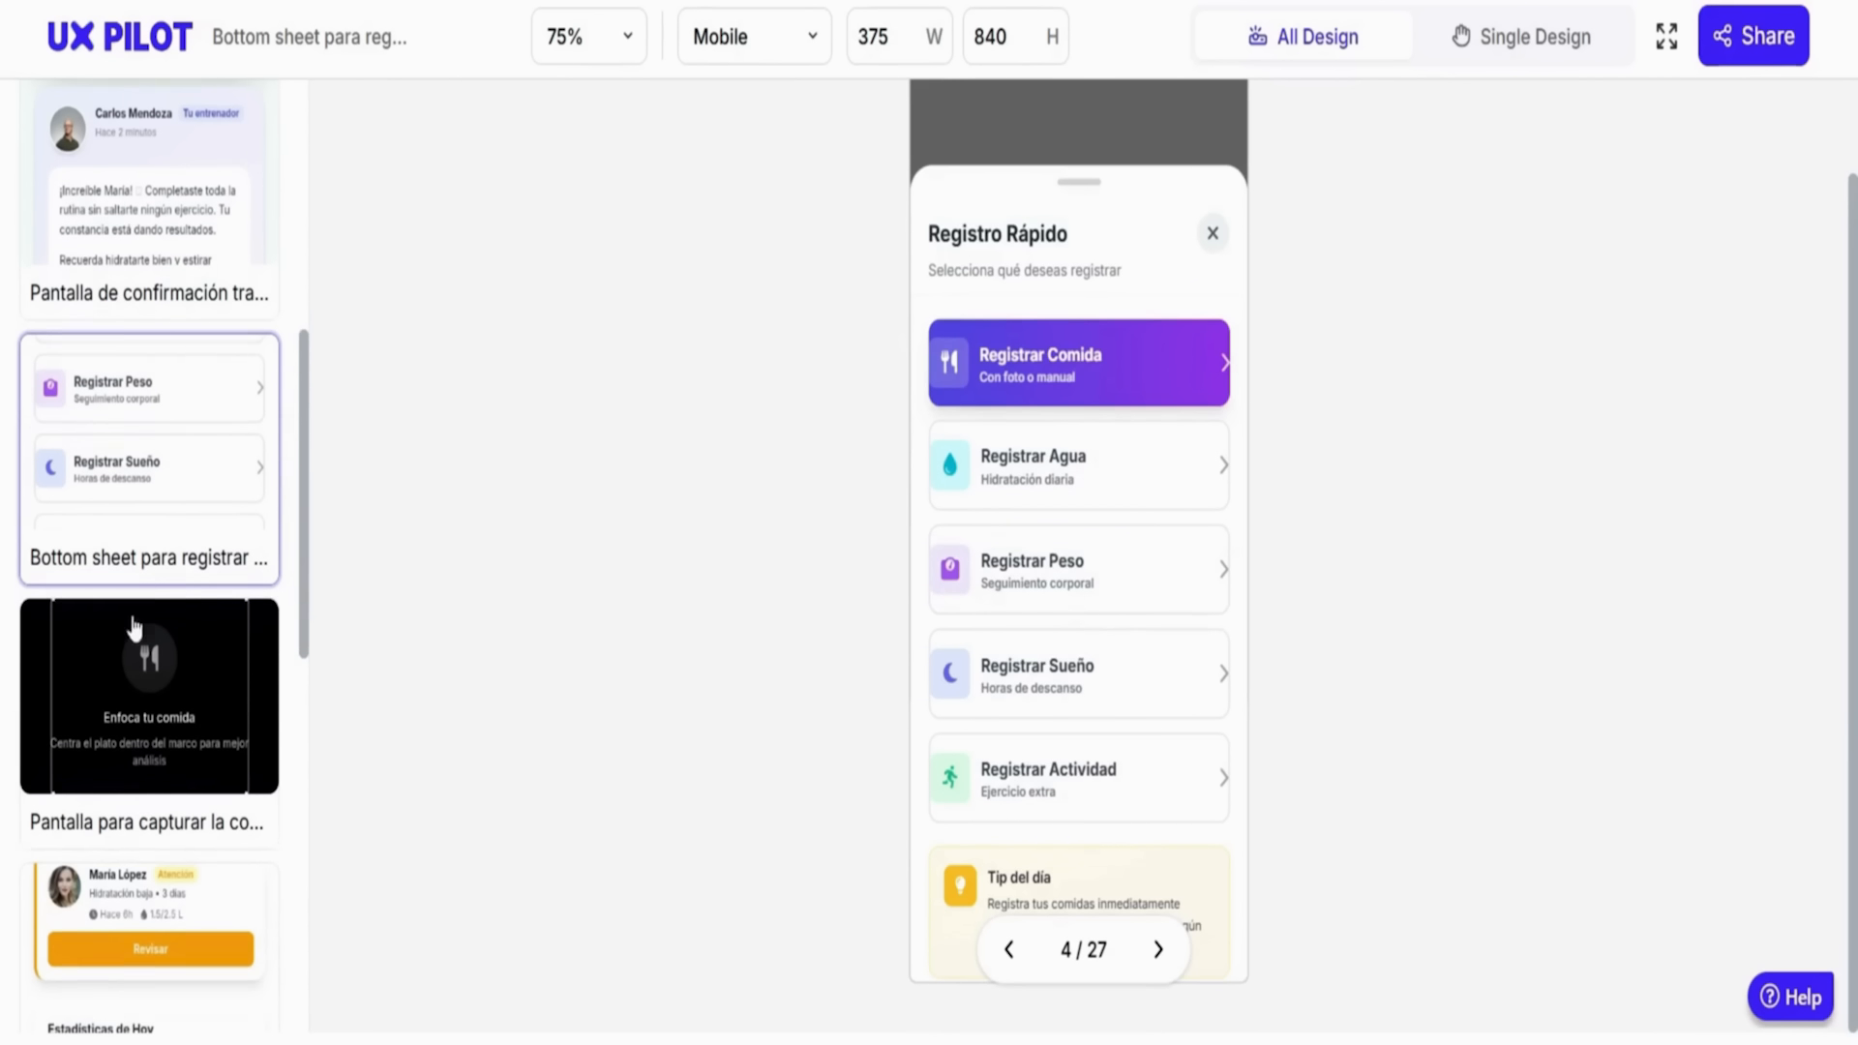
left_click(124, 757)
scroll(260, 871, "down", 5)
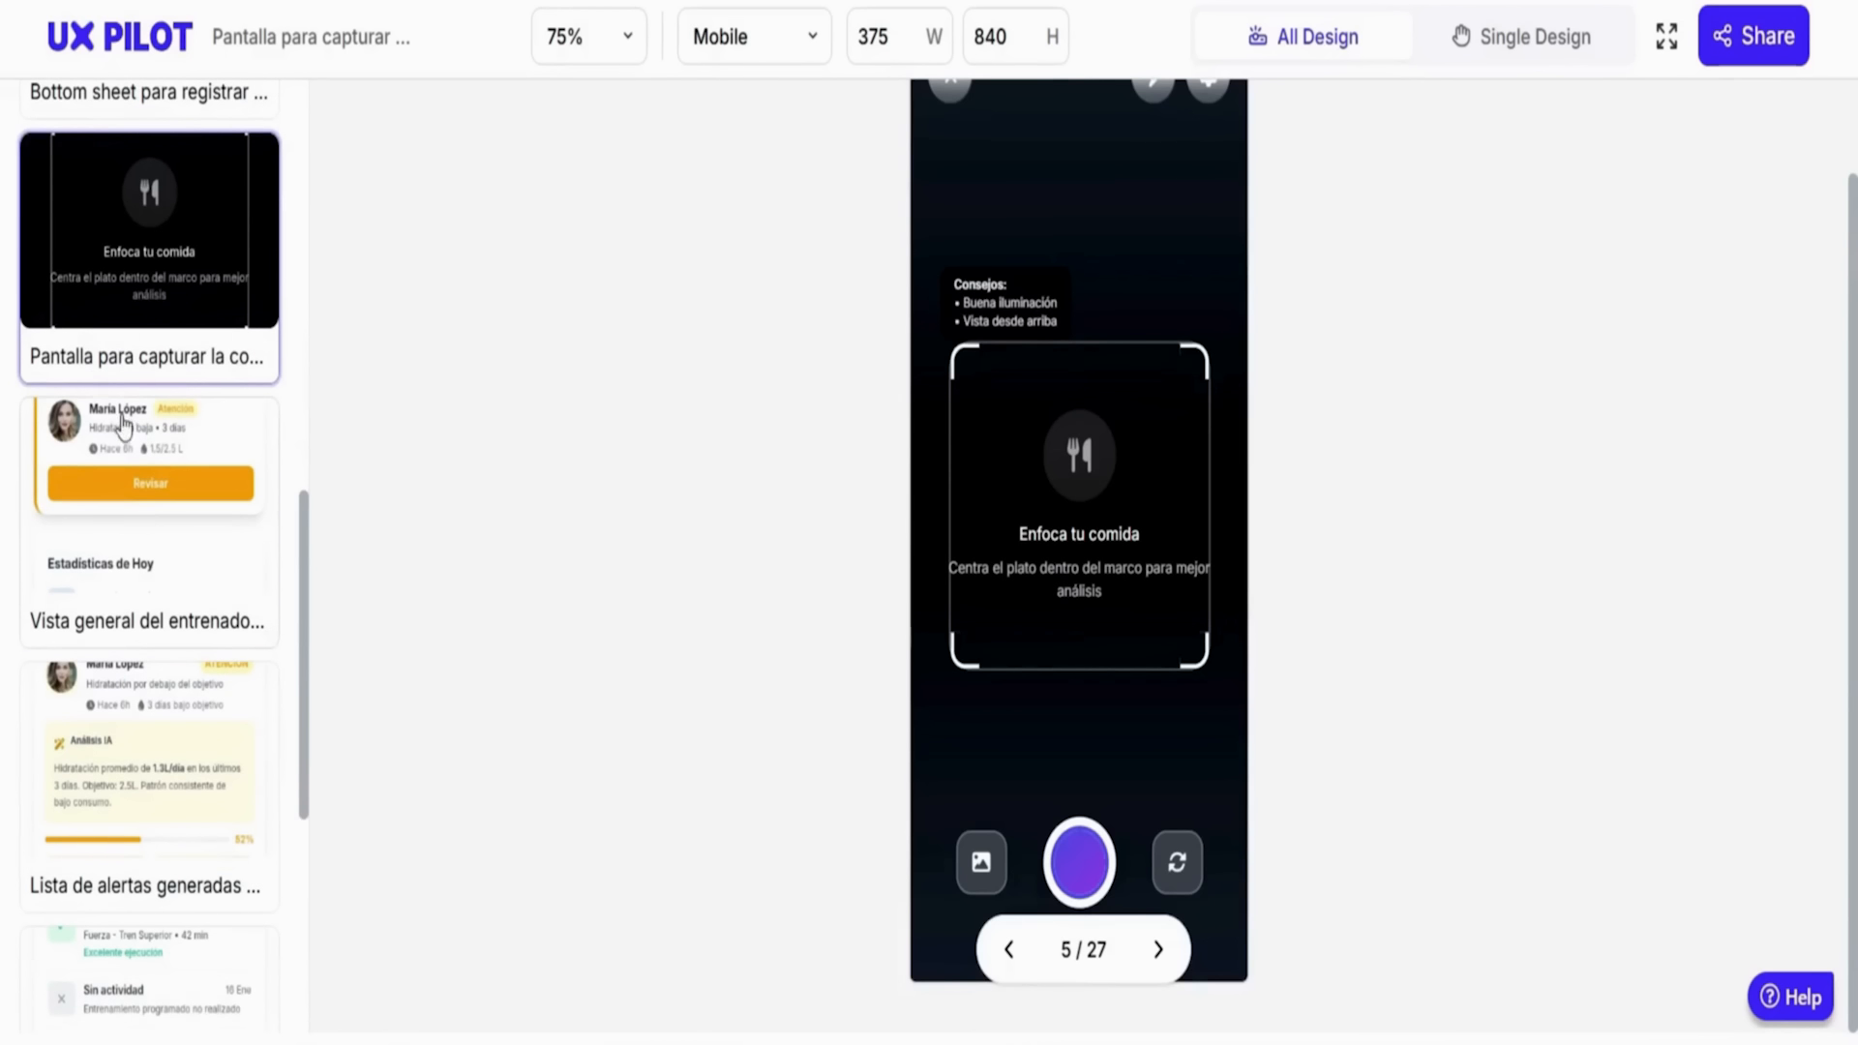
left_click(124, 428)
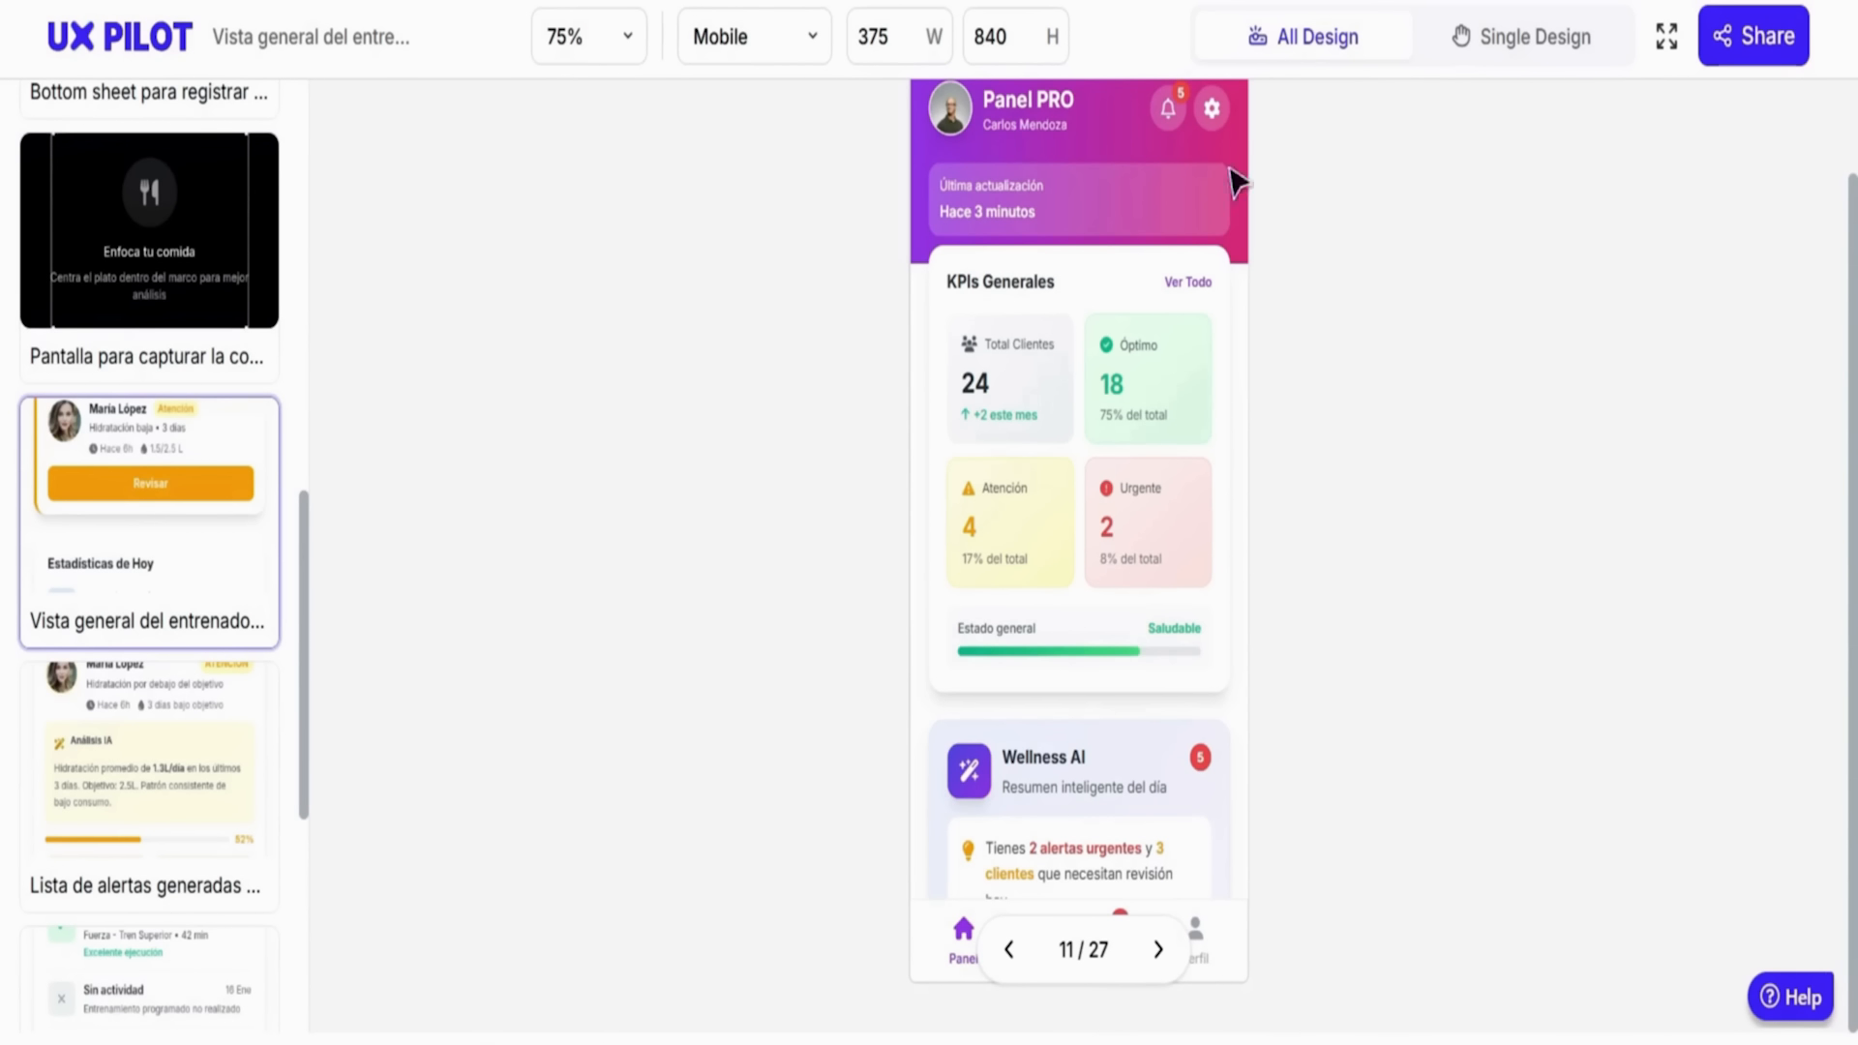
scroll(260, 484, "up", 10)
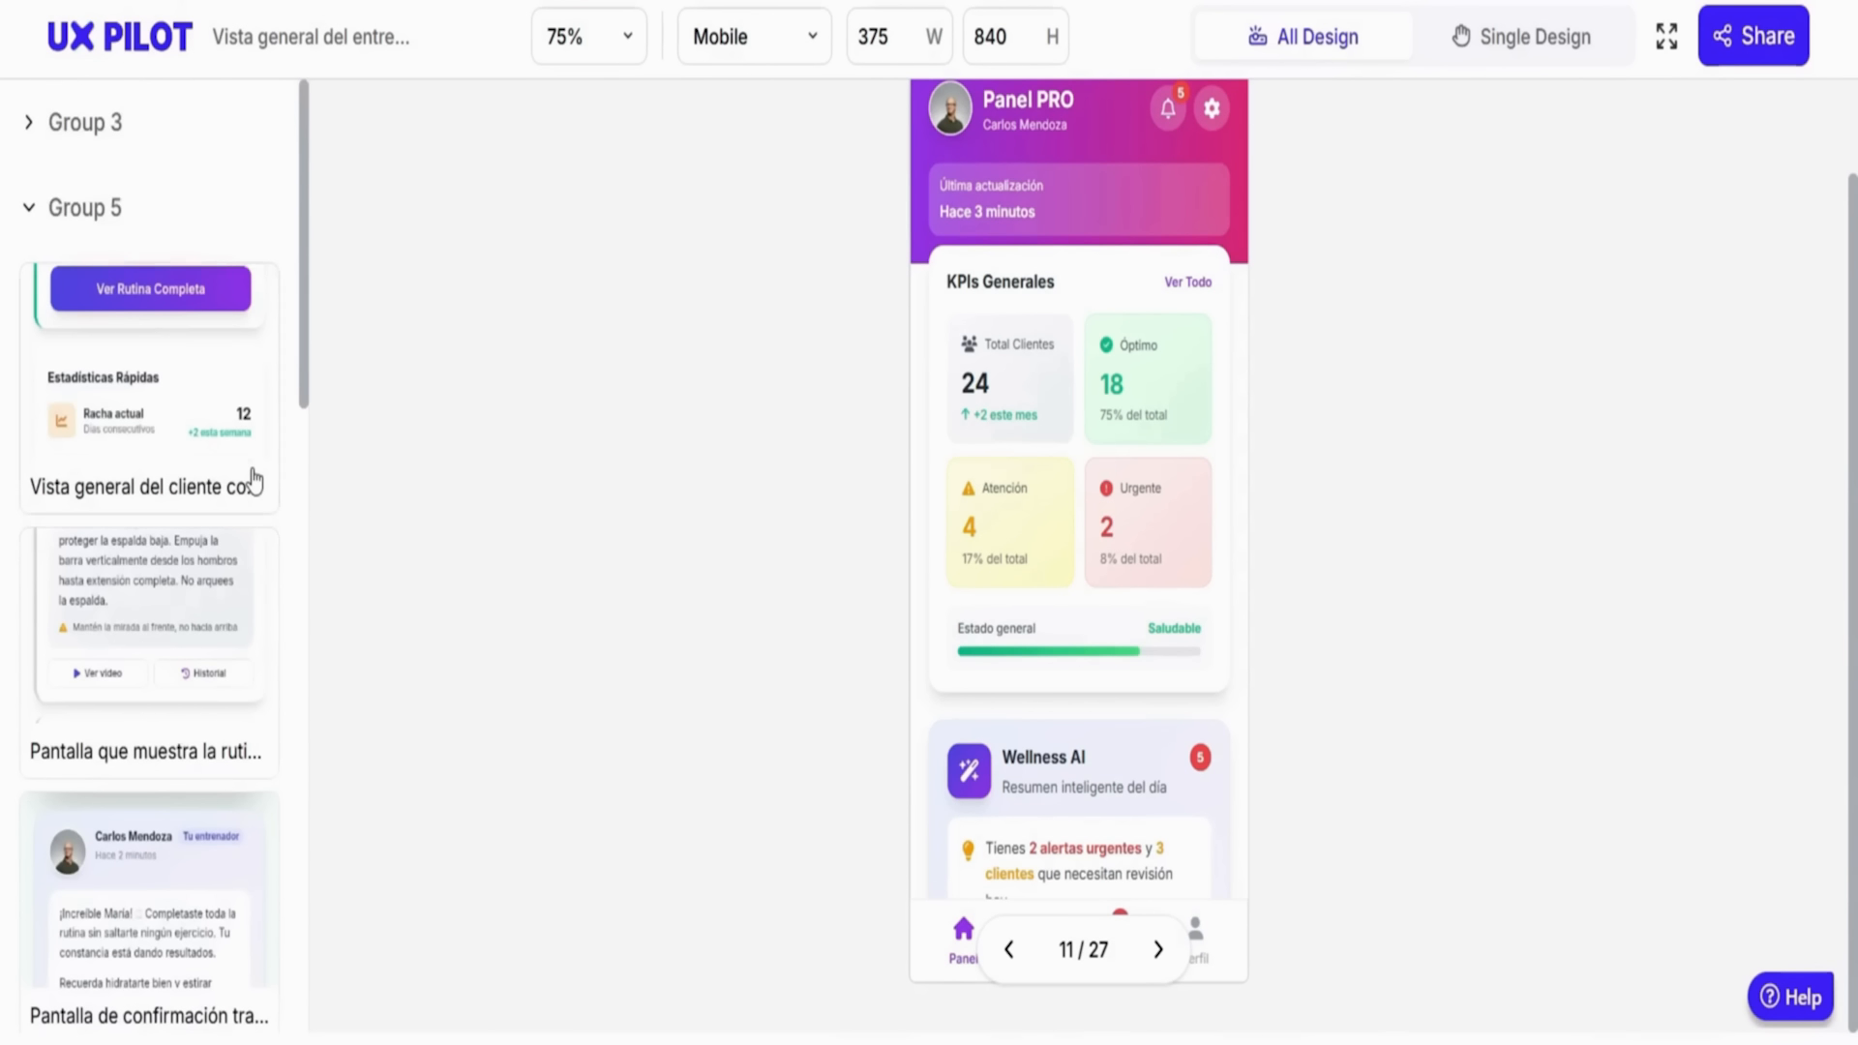
left_click(61, 218)
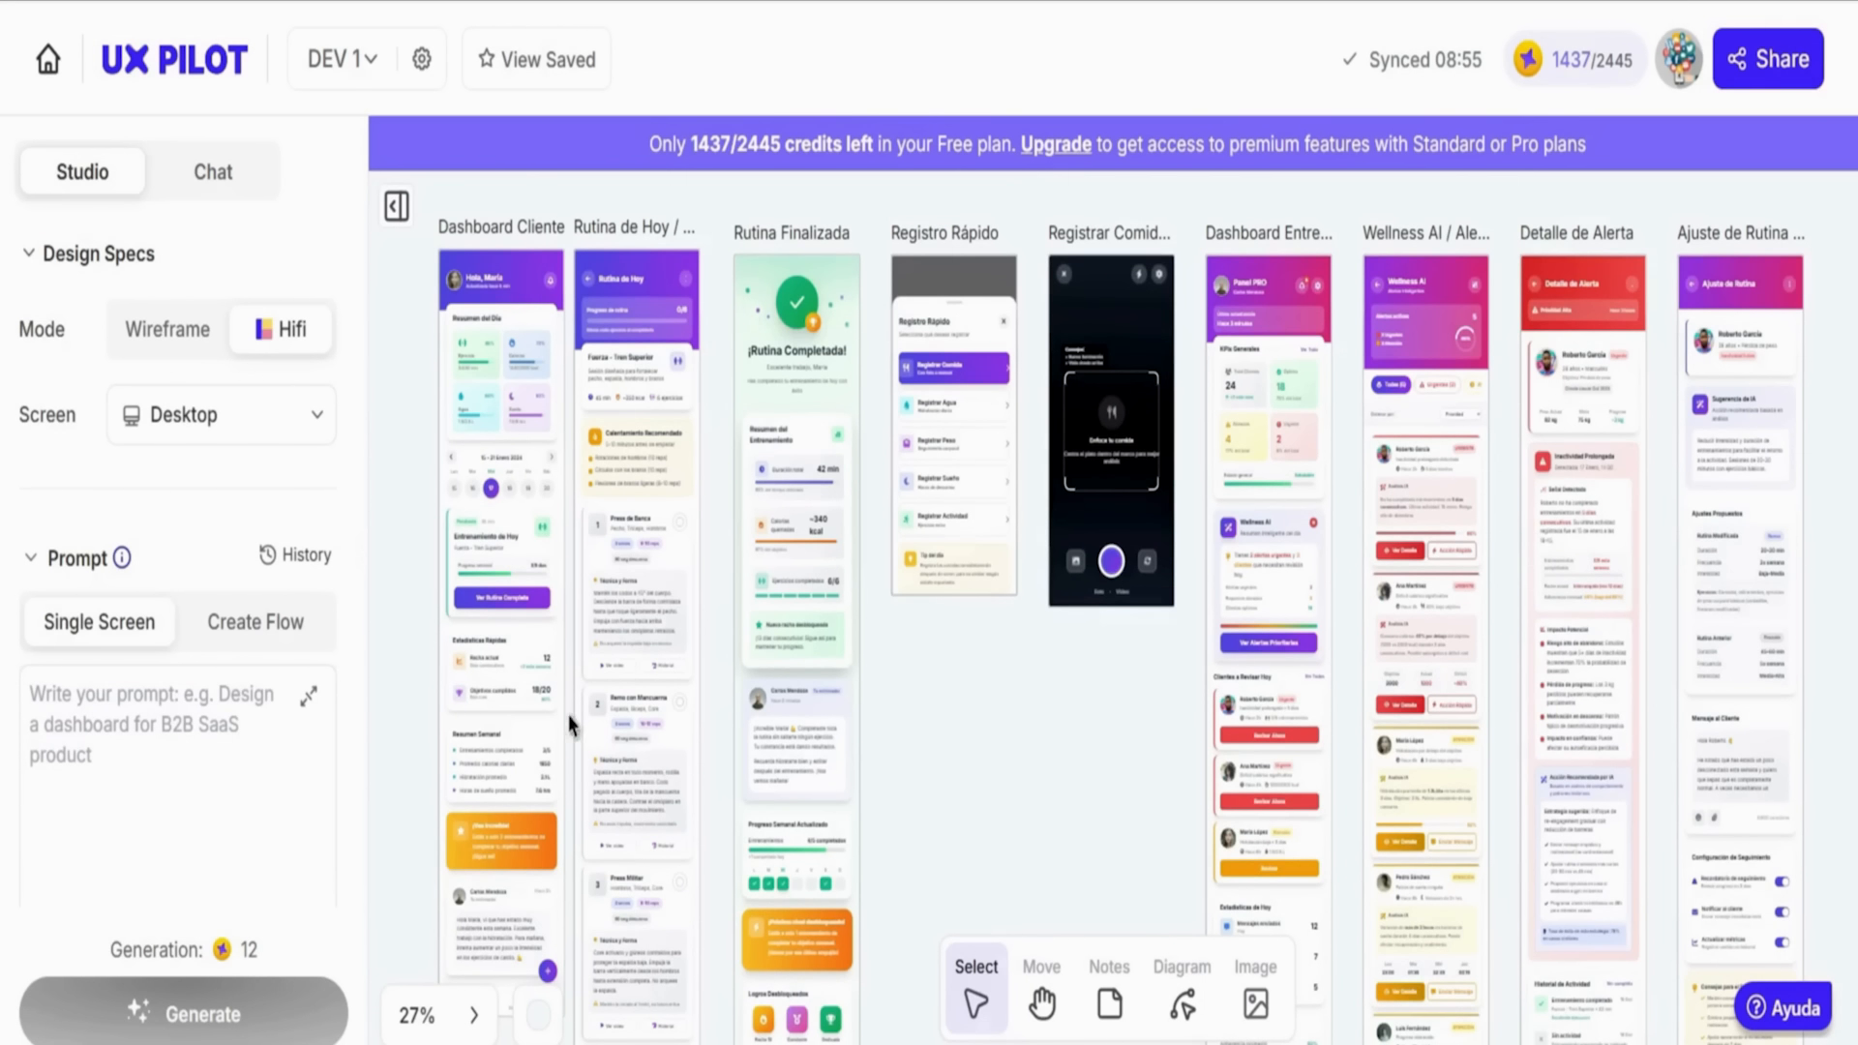
Open the Dashboard Cliente screen in preview and review it from the daily summary to the trainer's message
scroll(522, 643, "up", 3)
scroll(532, 658, "up", 3)
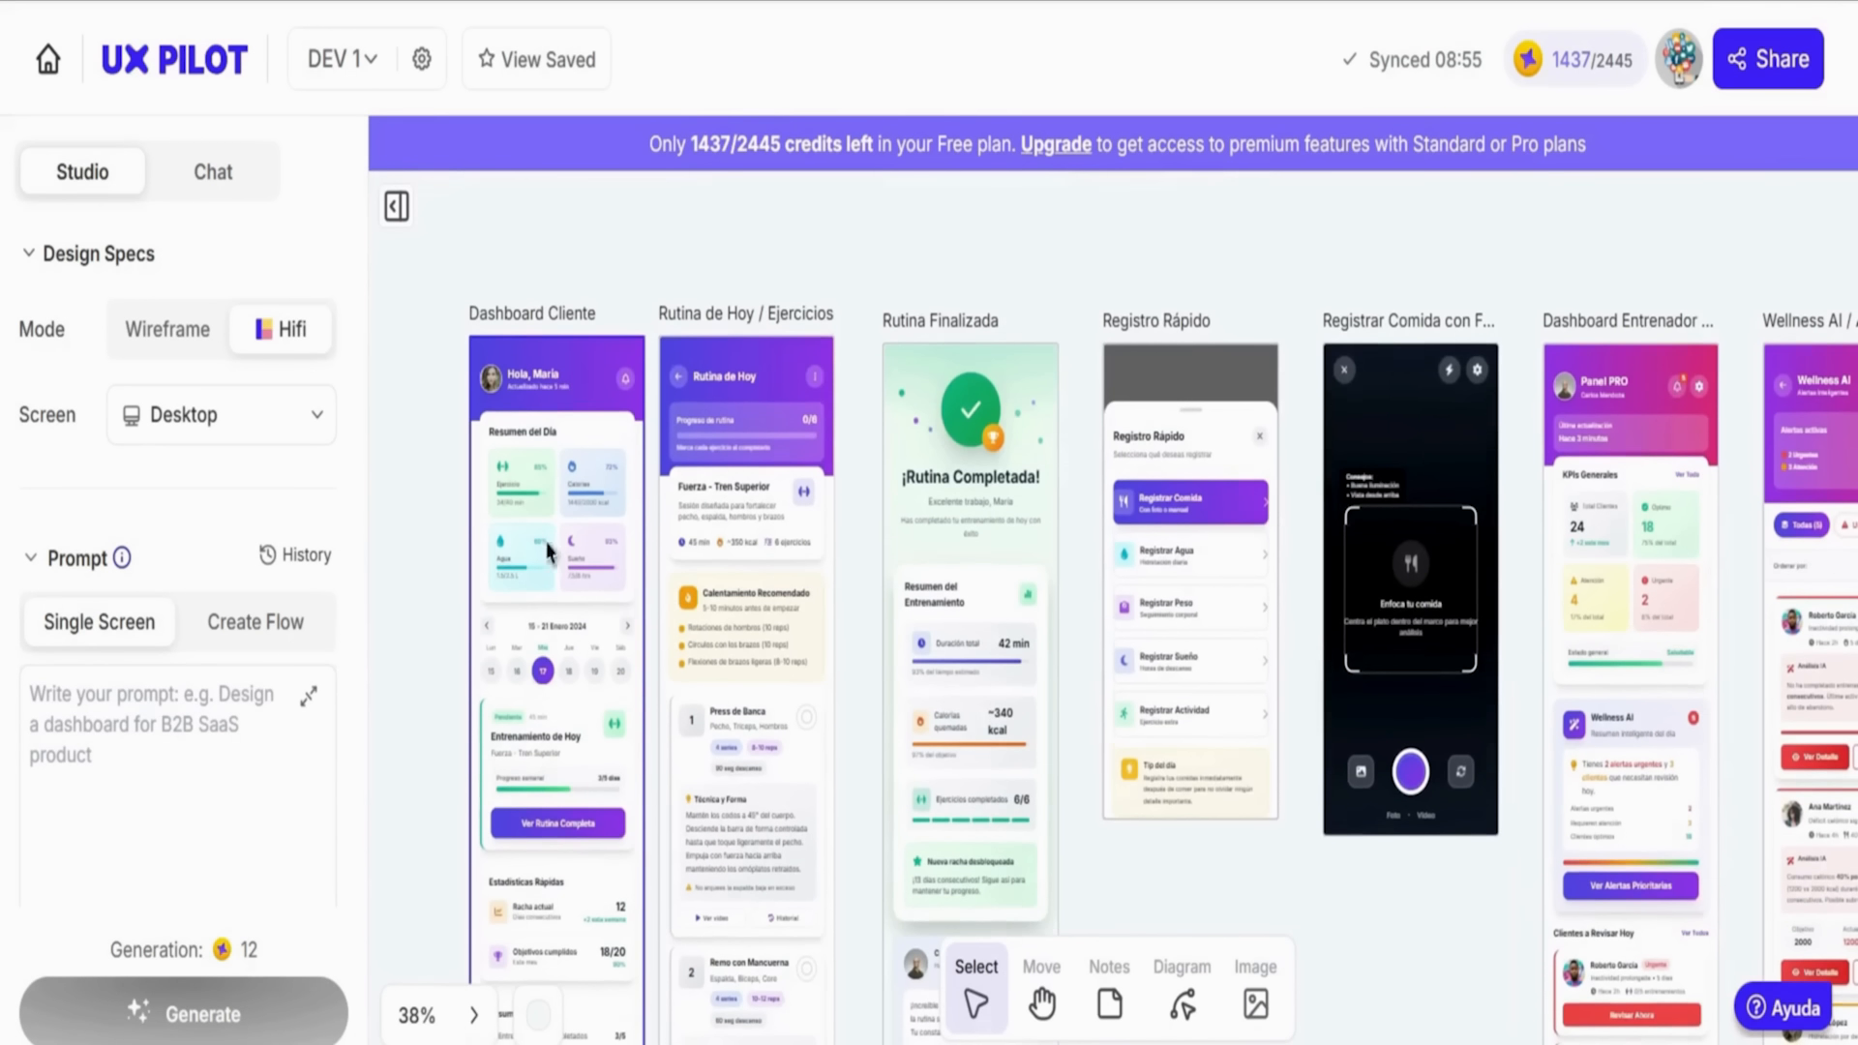
left_click(589, 368)
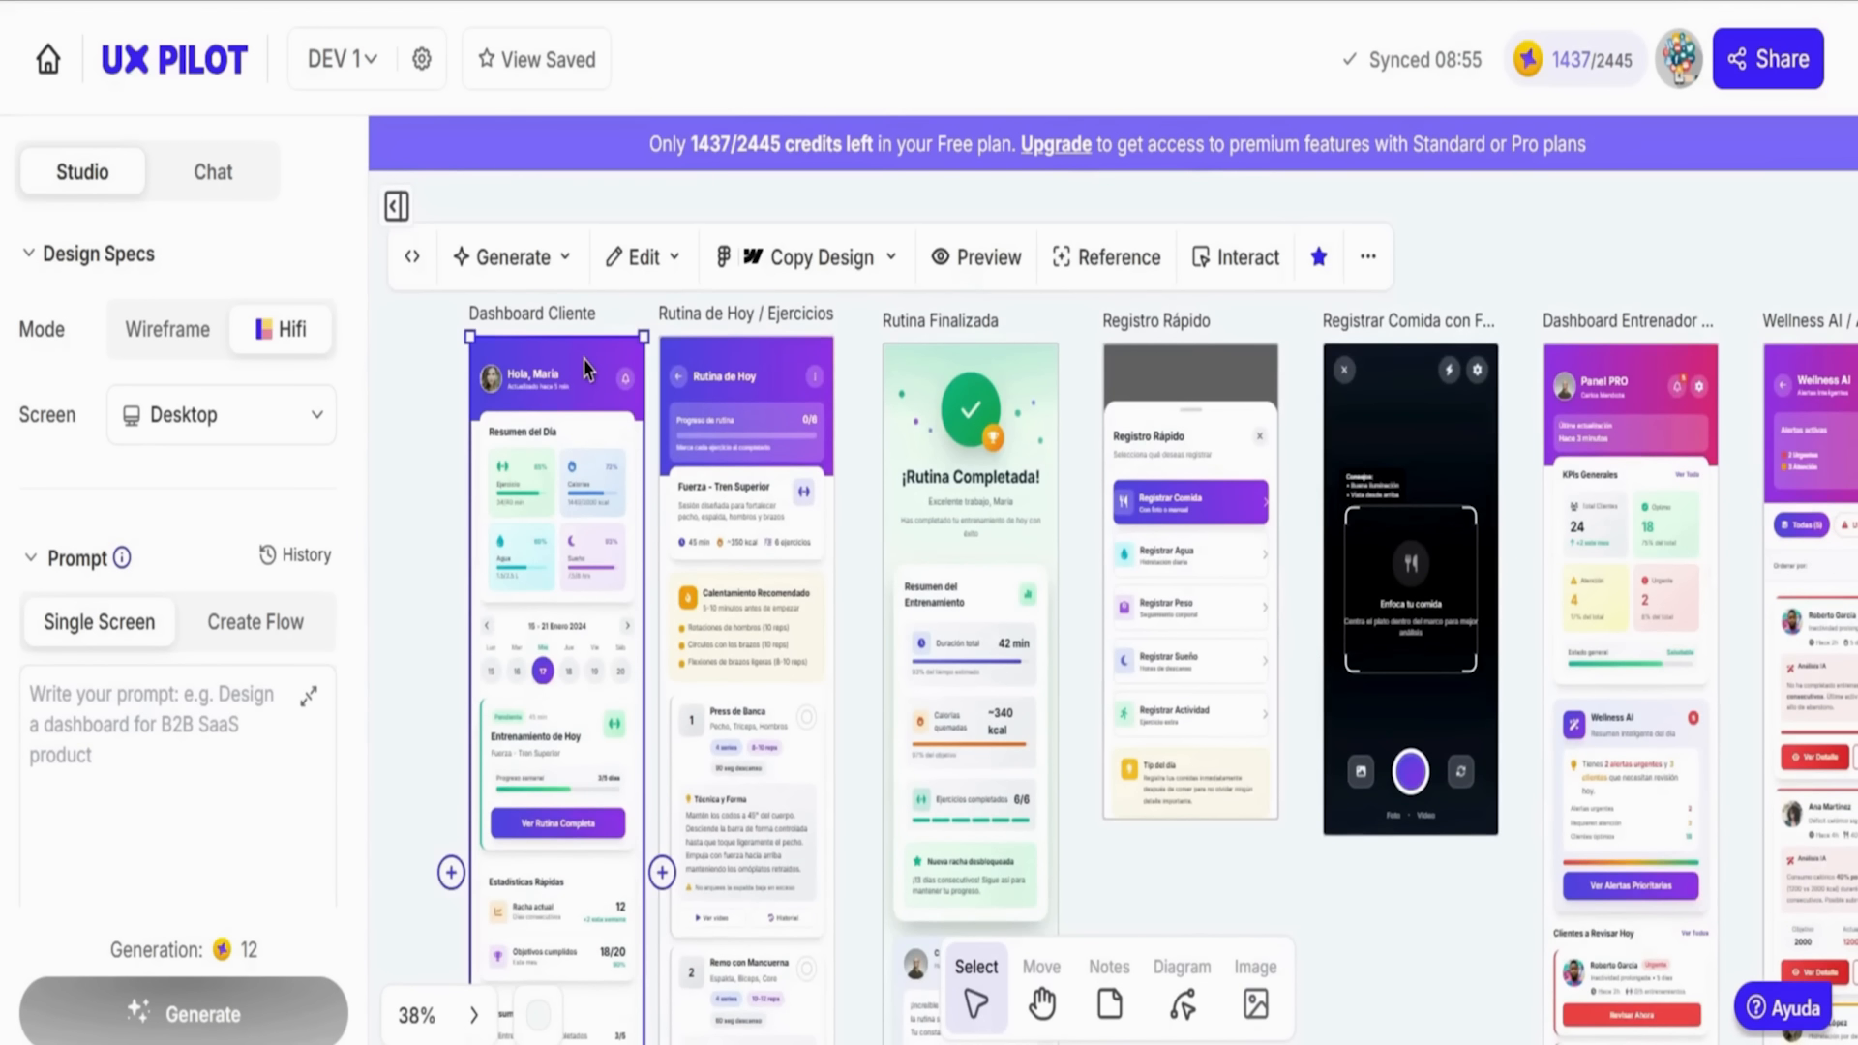
left_click(991, 261)
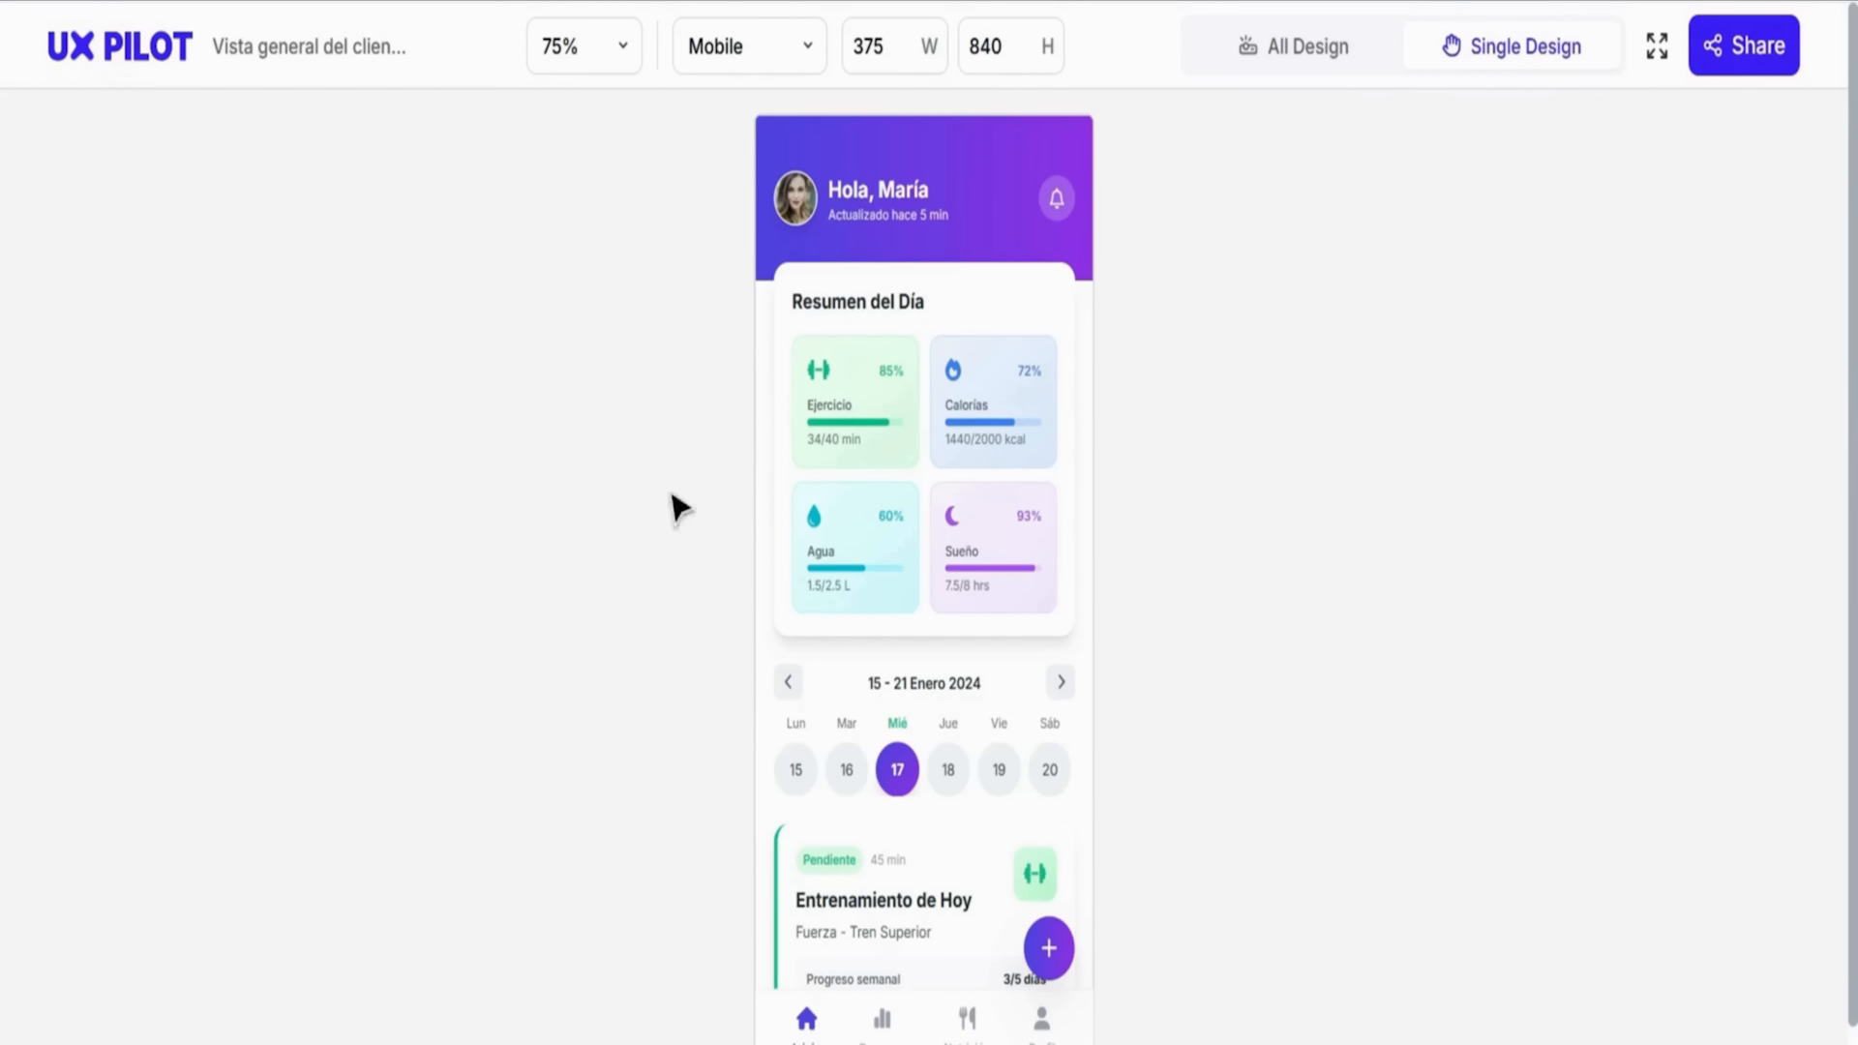
scroll(1011, 582, "down", 2)
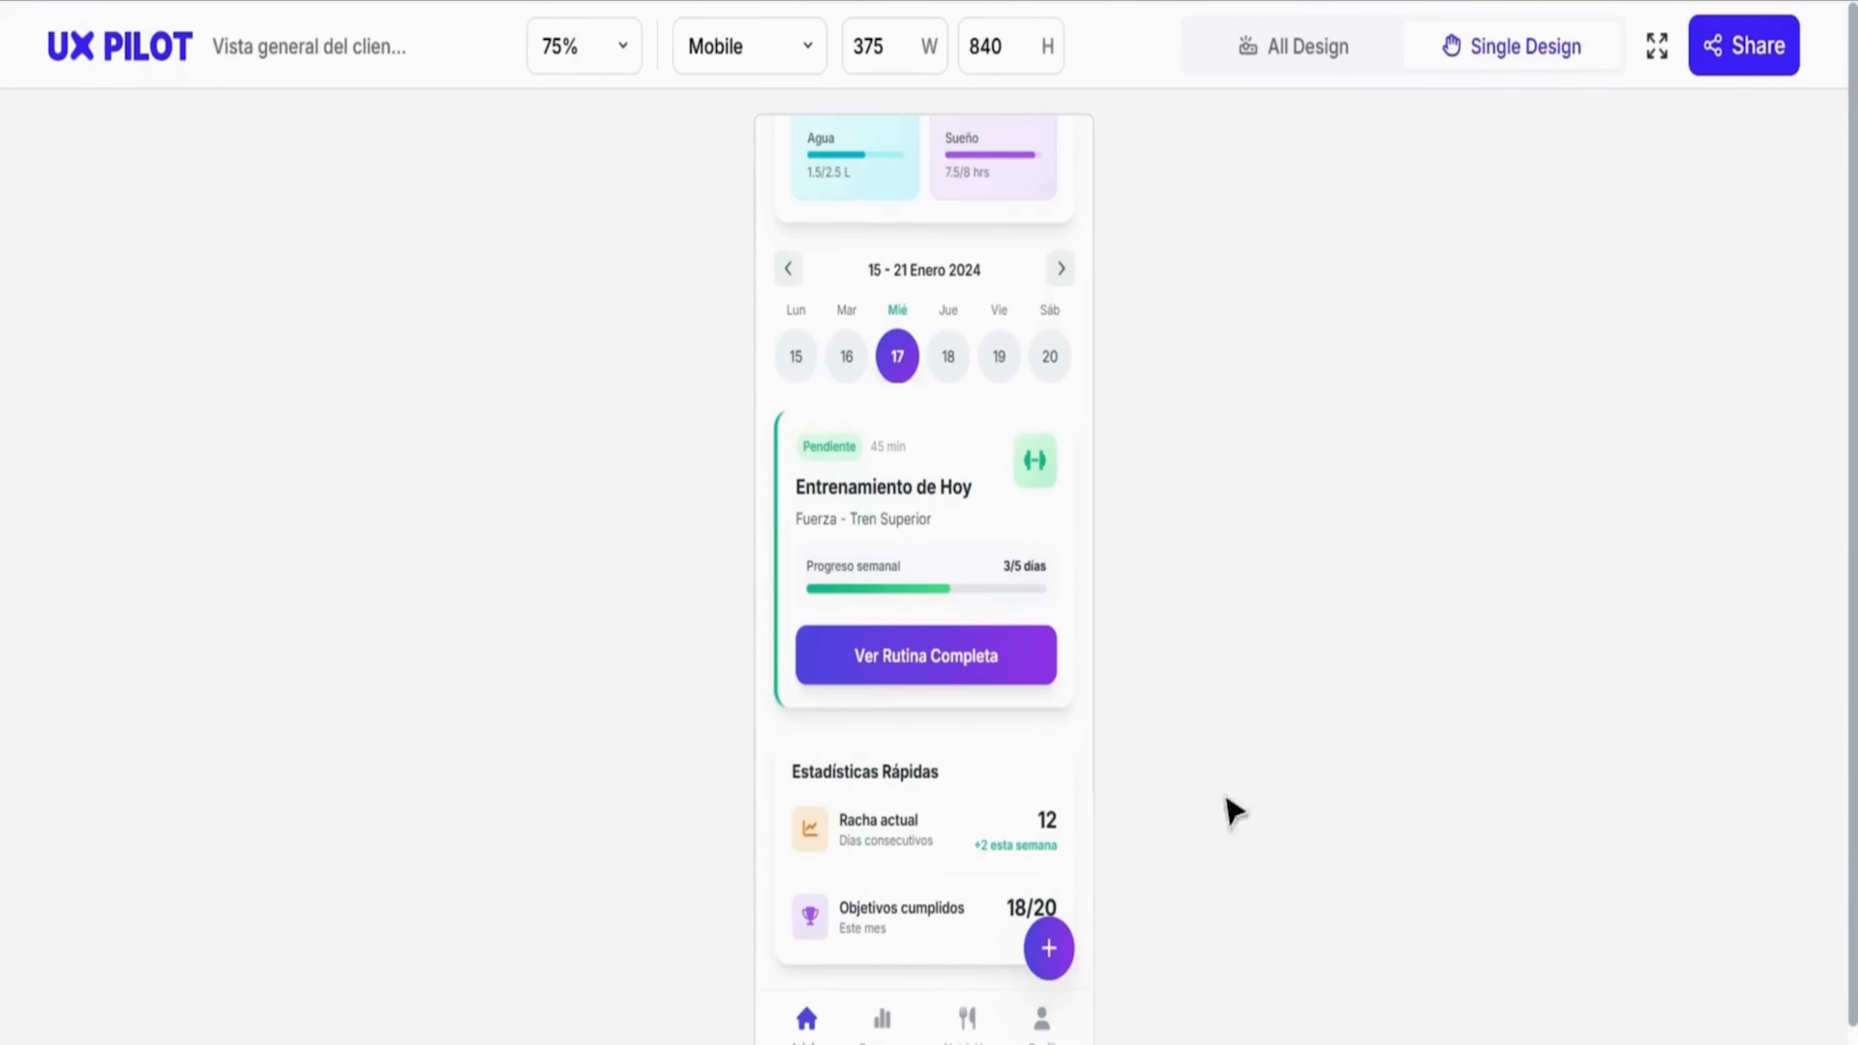
scroll(1064, 678, "down", 5)
scroll(829, 476, "down", 3)
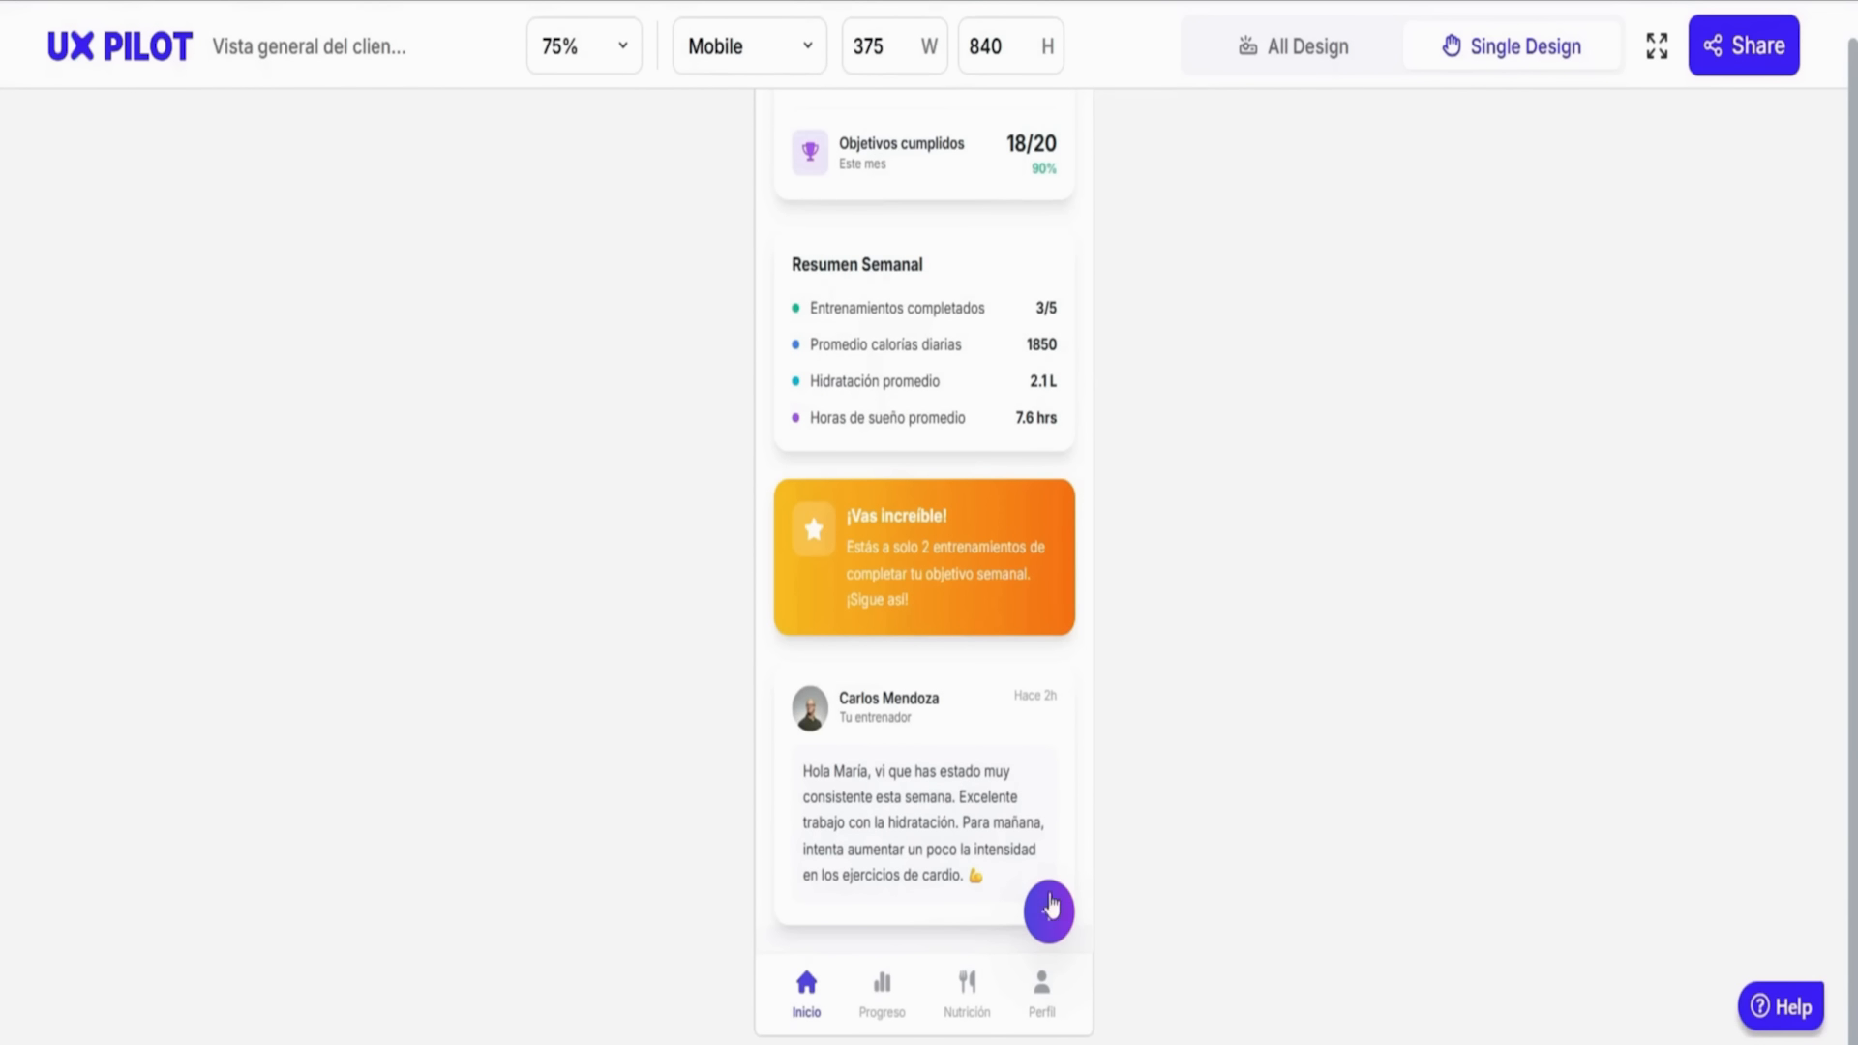
scroll(961, 564, "up", 10)
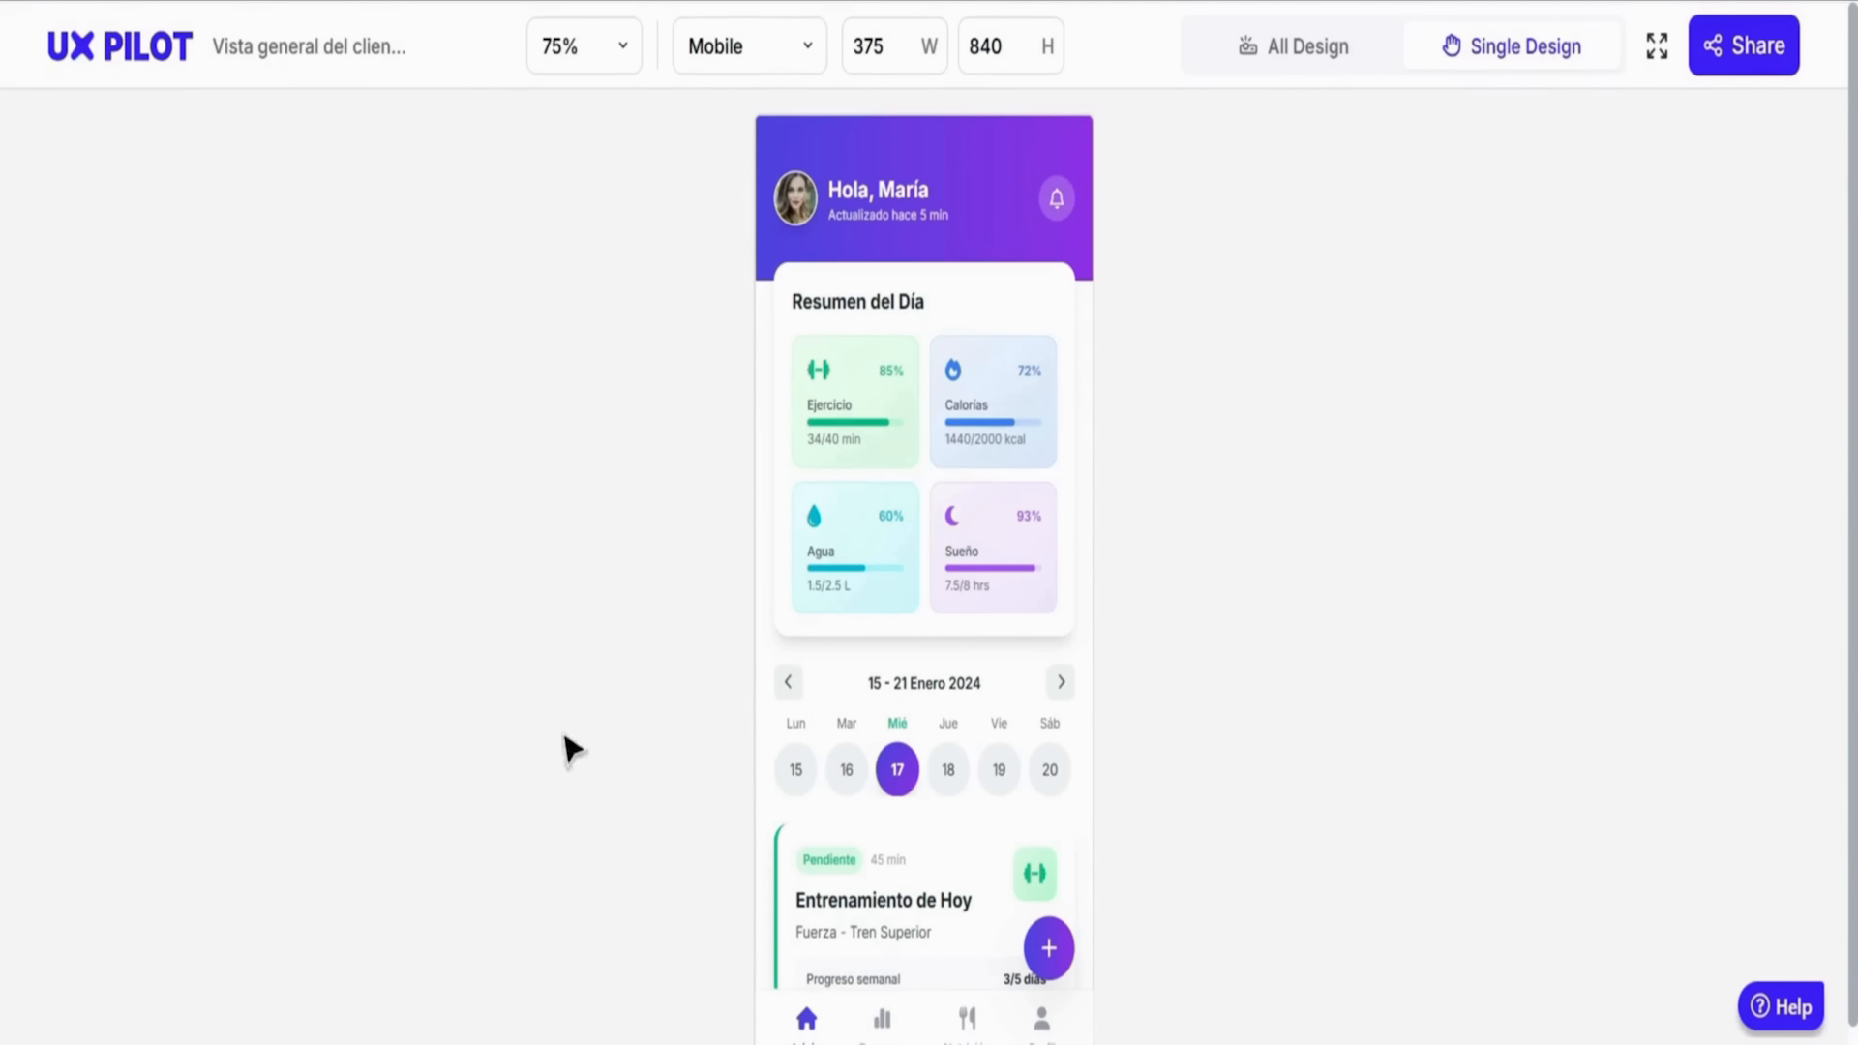
Switch the preview to All Design and review the workout routine screen in Group 5 down to the cooldown and stretching section
left_click(1320, 51)
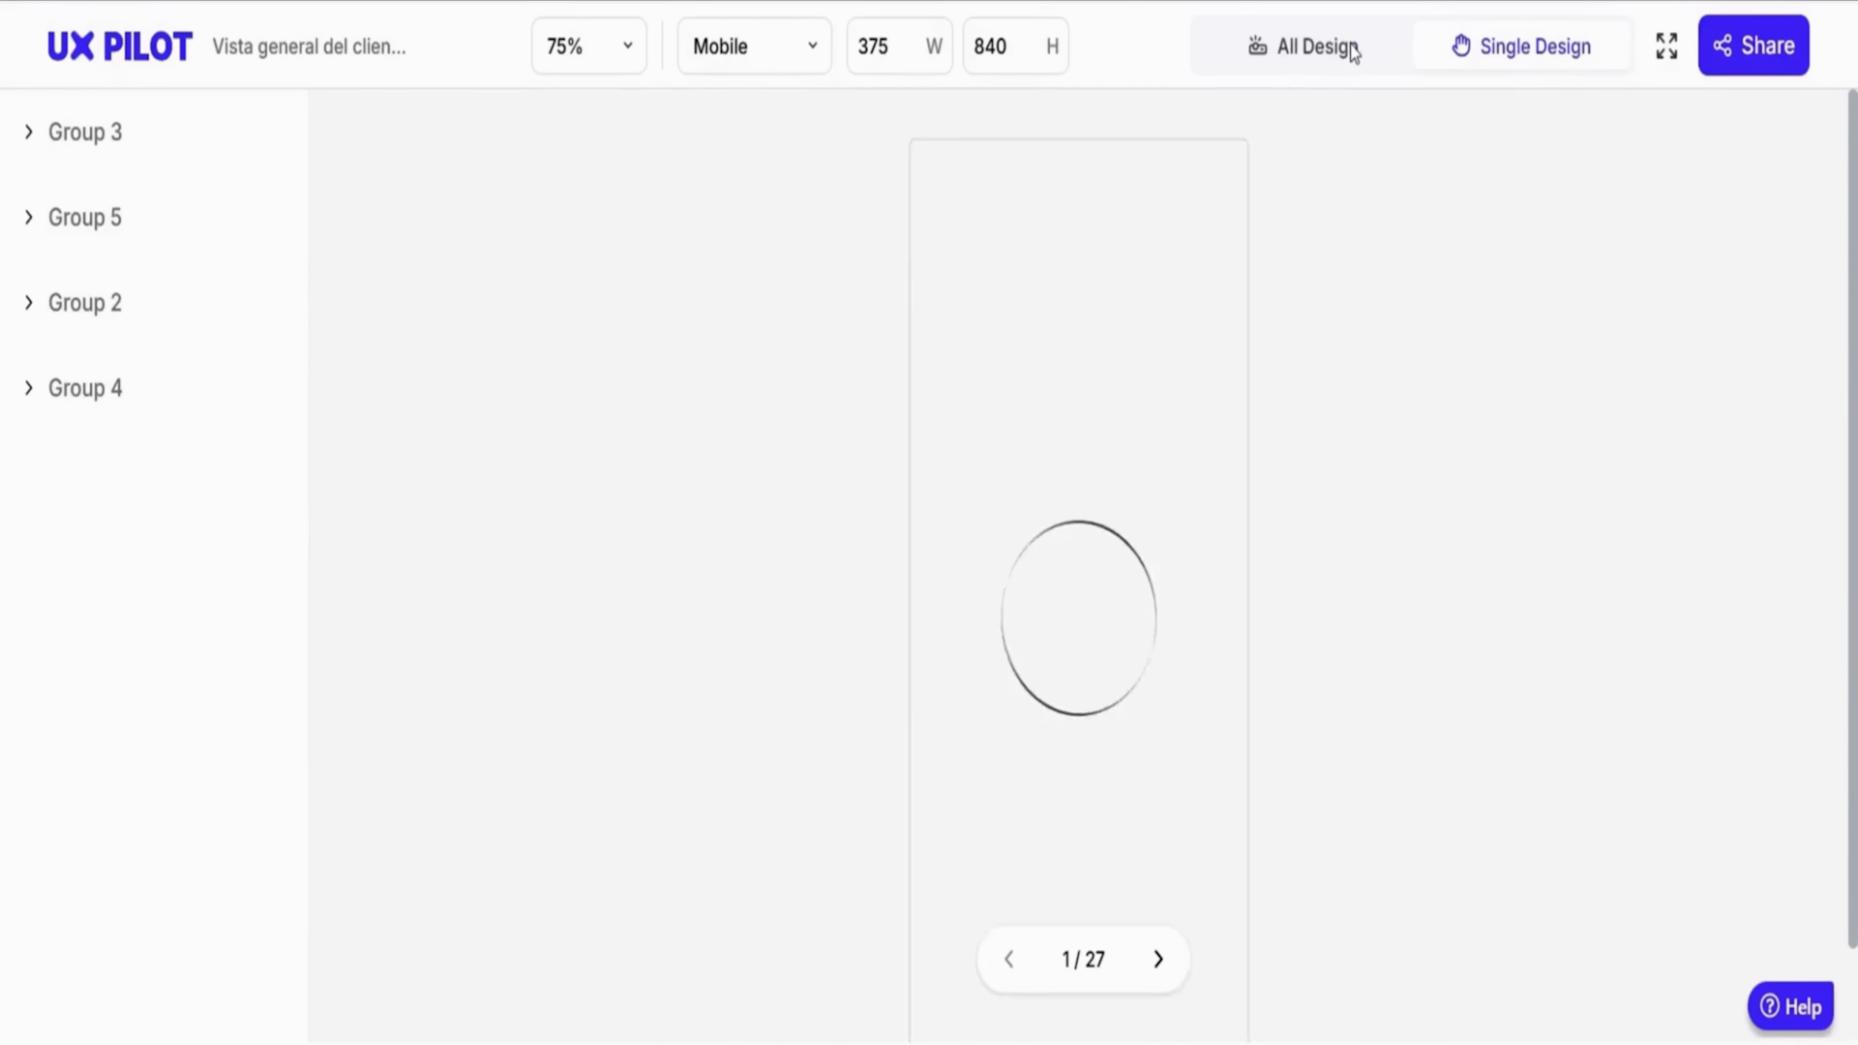
left_click(49, 224)
scroll(239, 561, "down", 1)
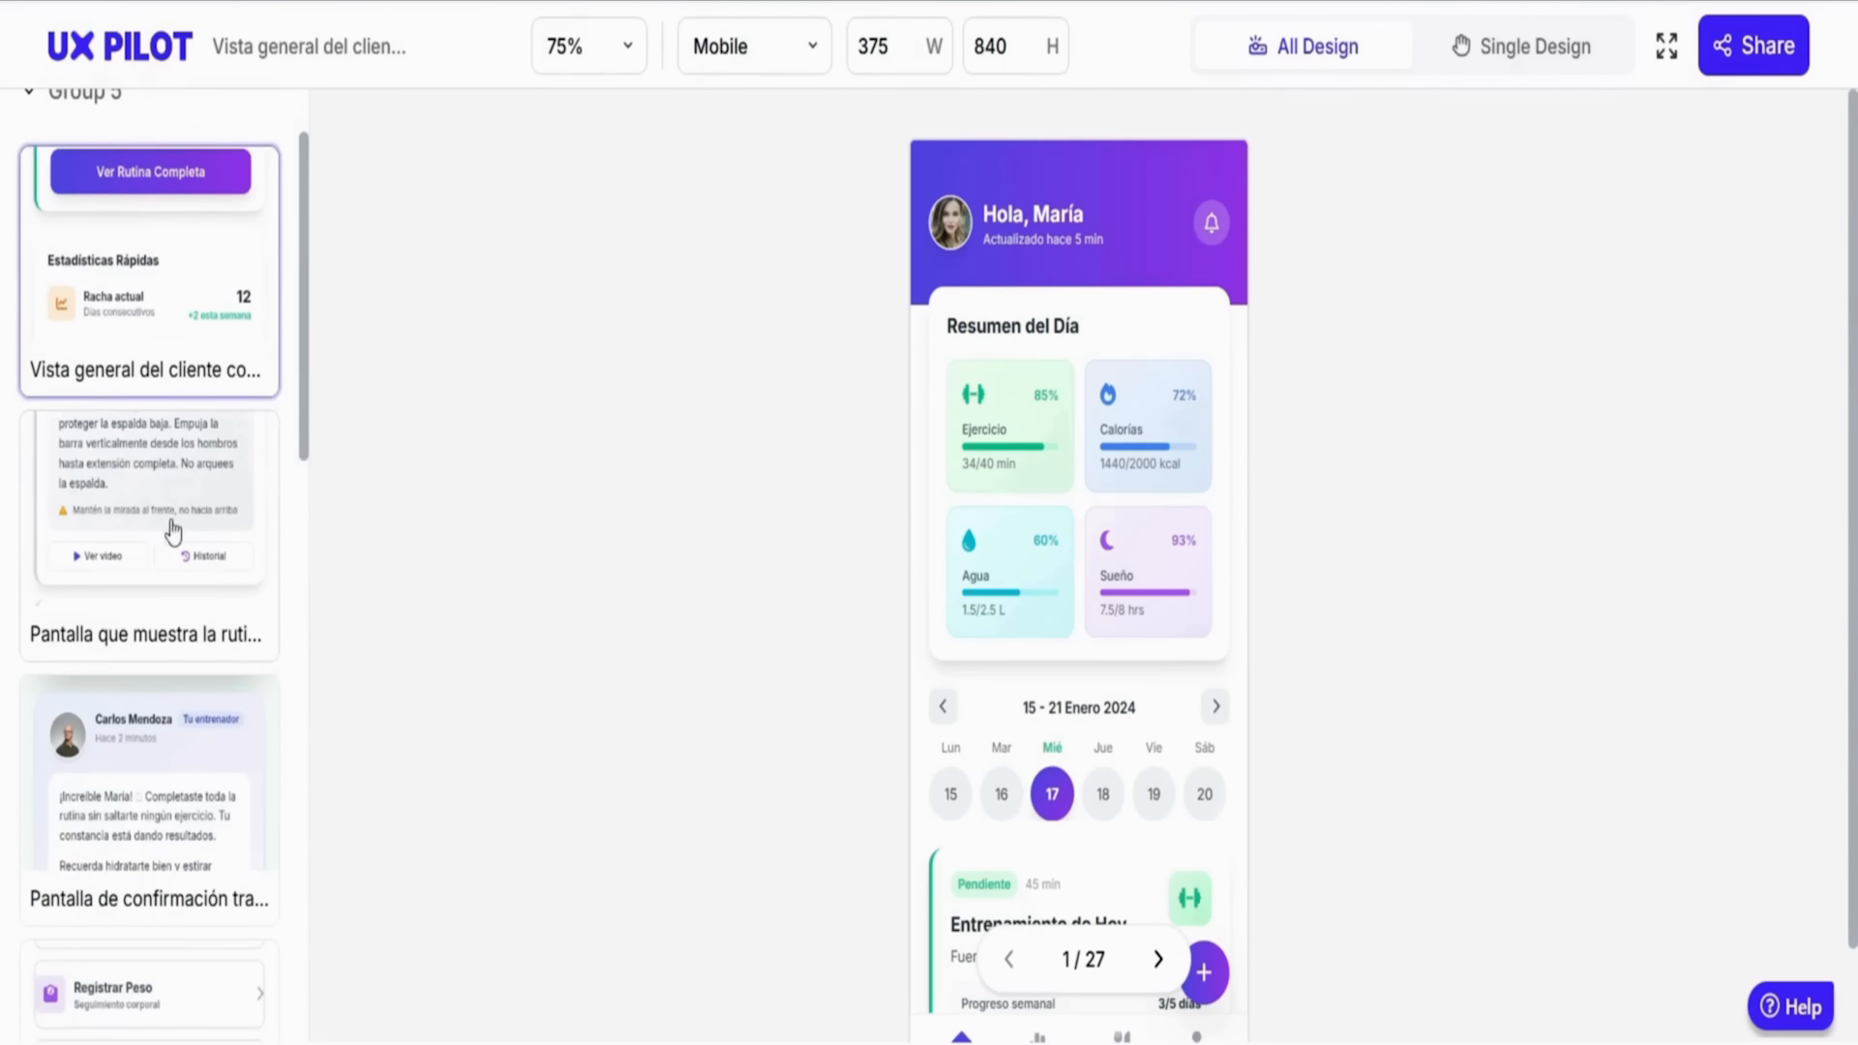
left_click(220, 548)
scroll(1198, 540, "down", 15)
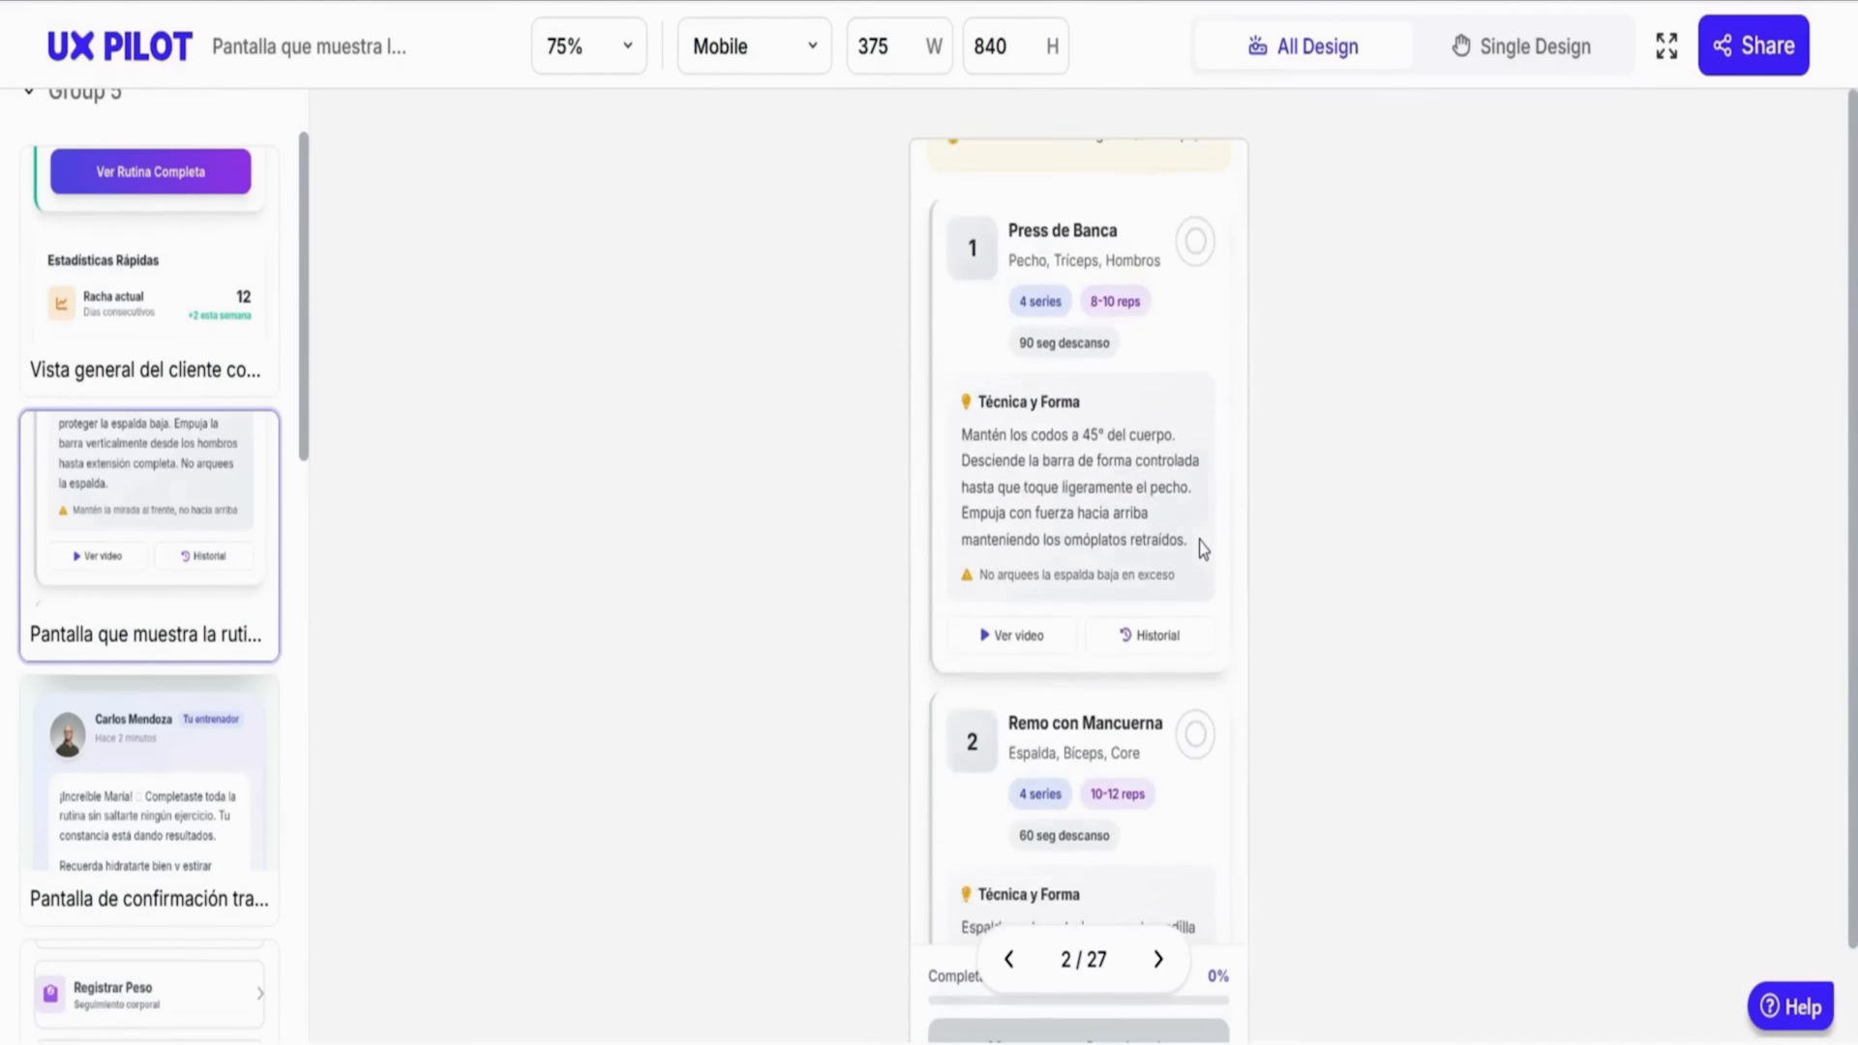
scroll(1175, 699, "down", 10)
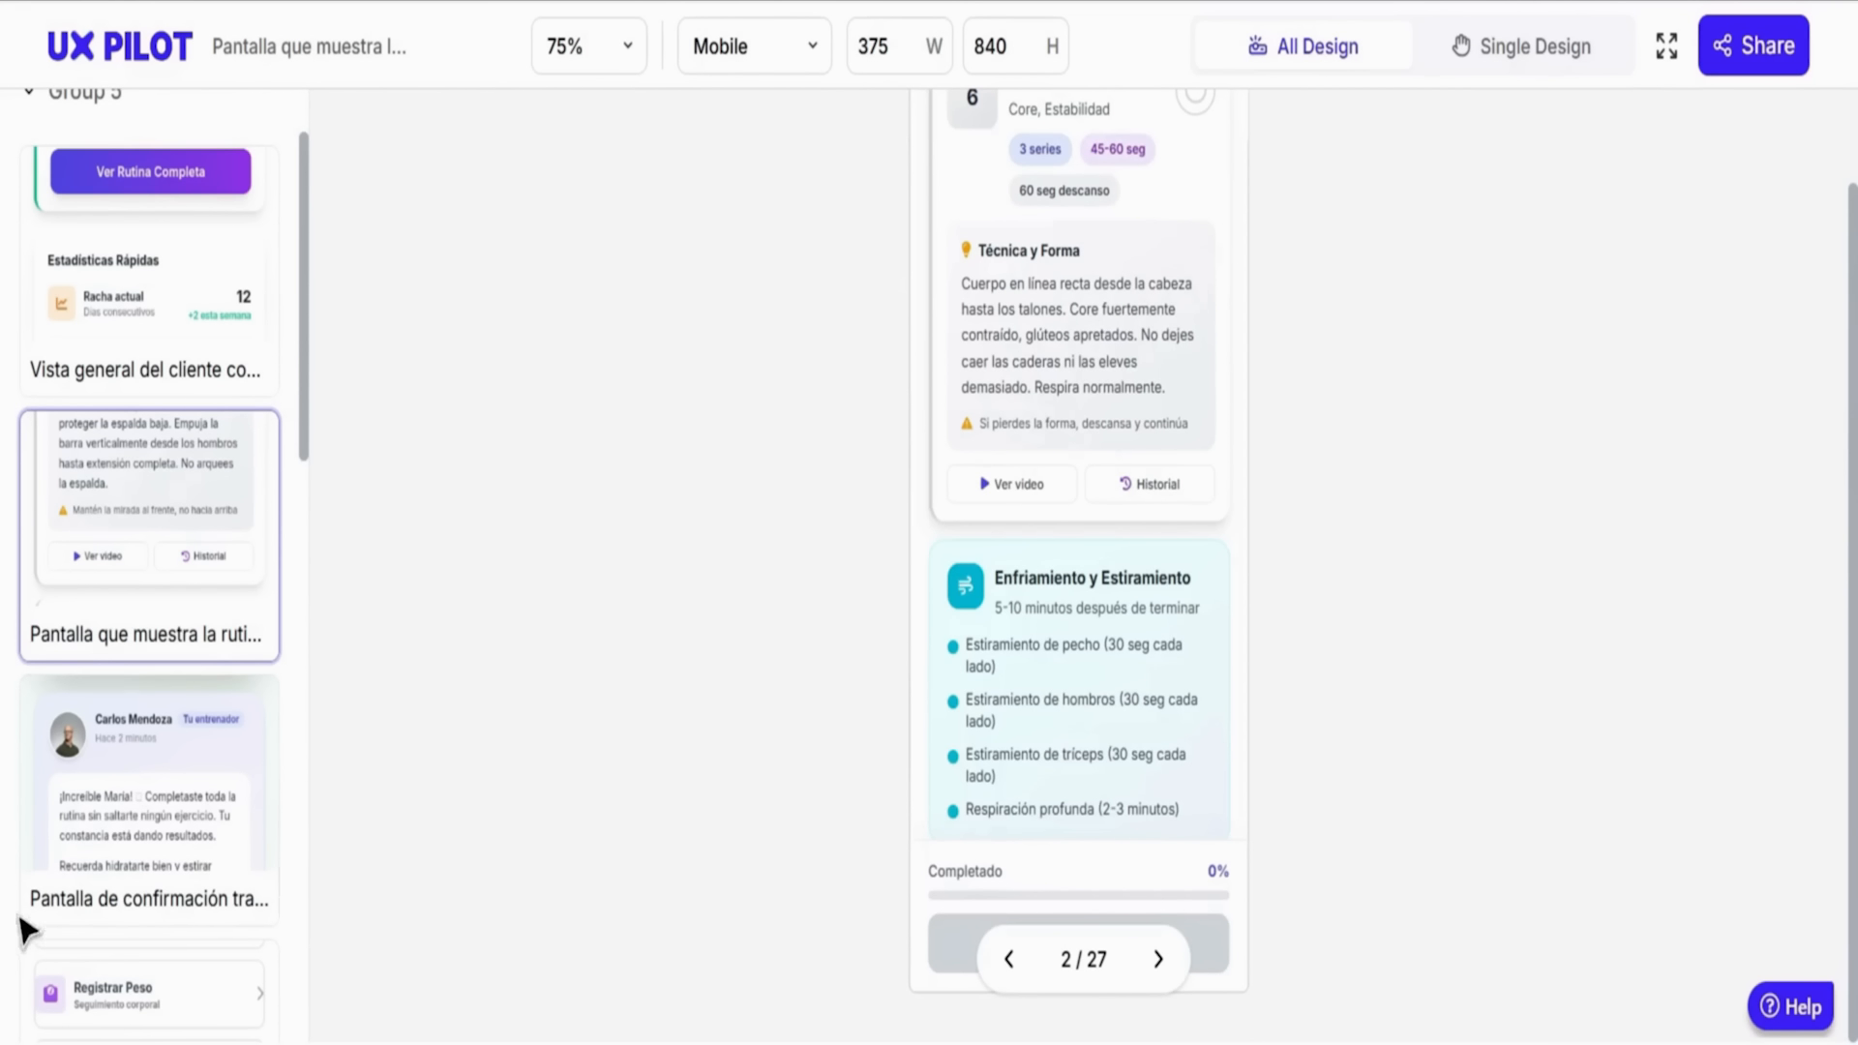
Preview the routine completion confirmation screen and the quick-log bottom sheet in Group 5
left_click(83, 782)
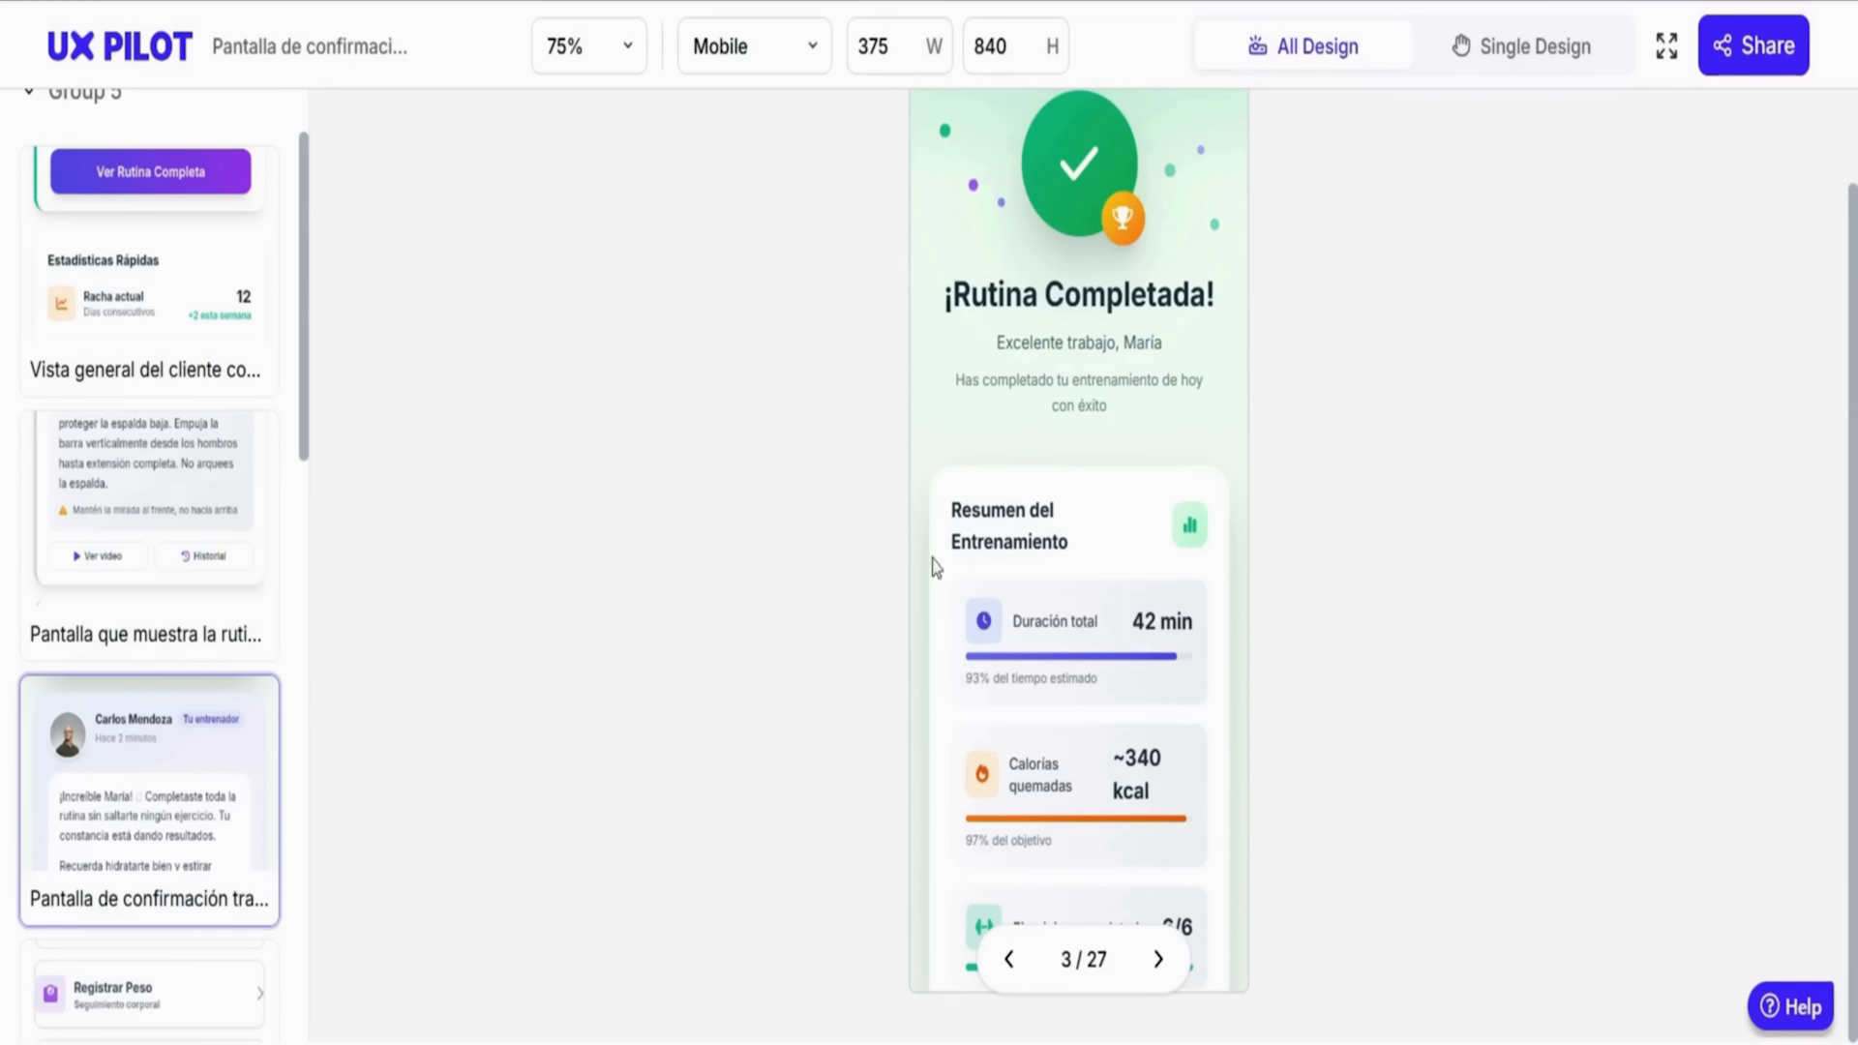
scroll(212, 765, "down", 3)
left_click(179, 802)
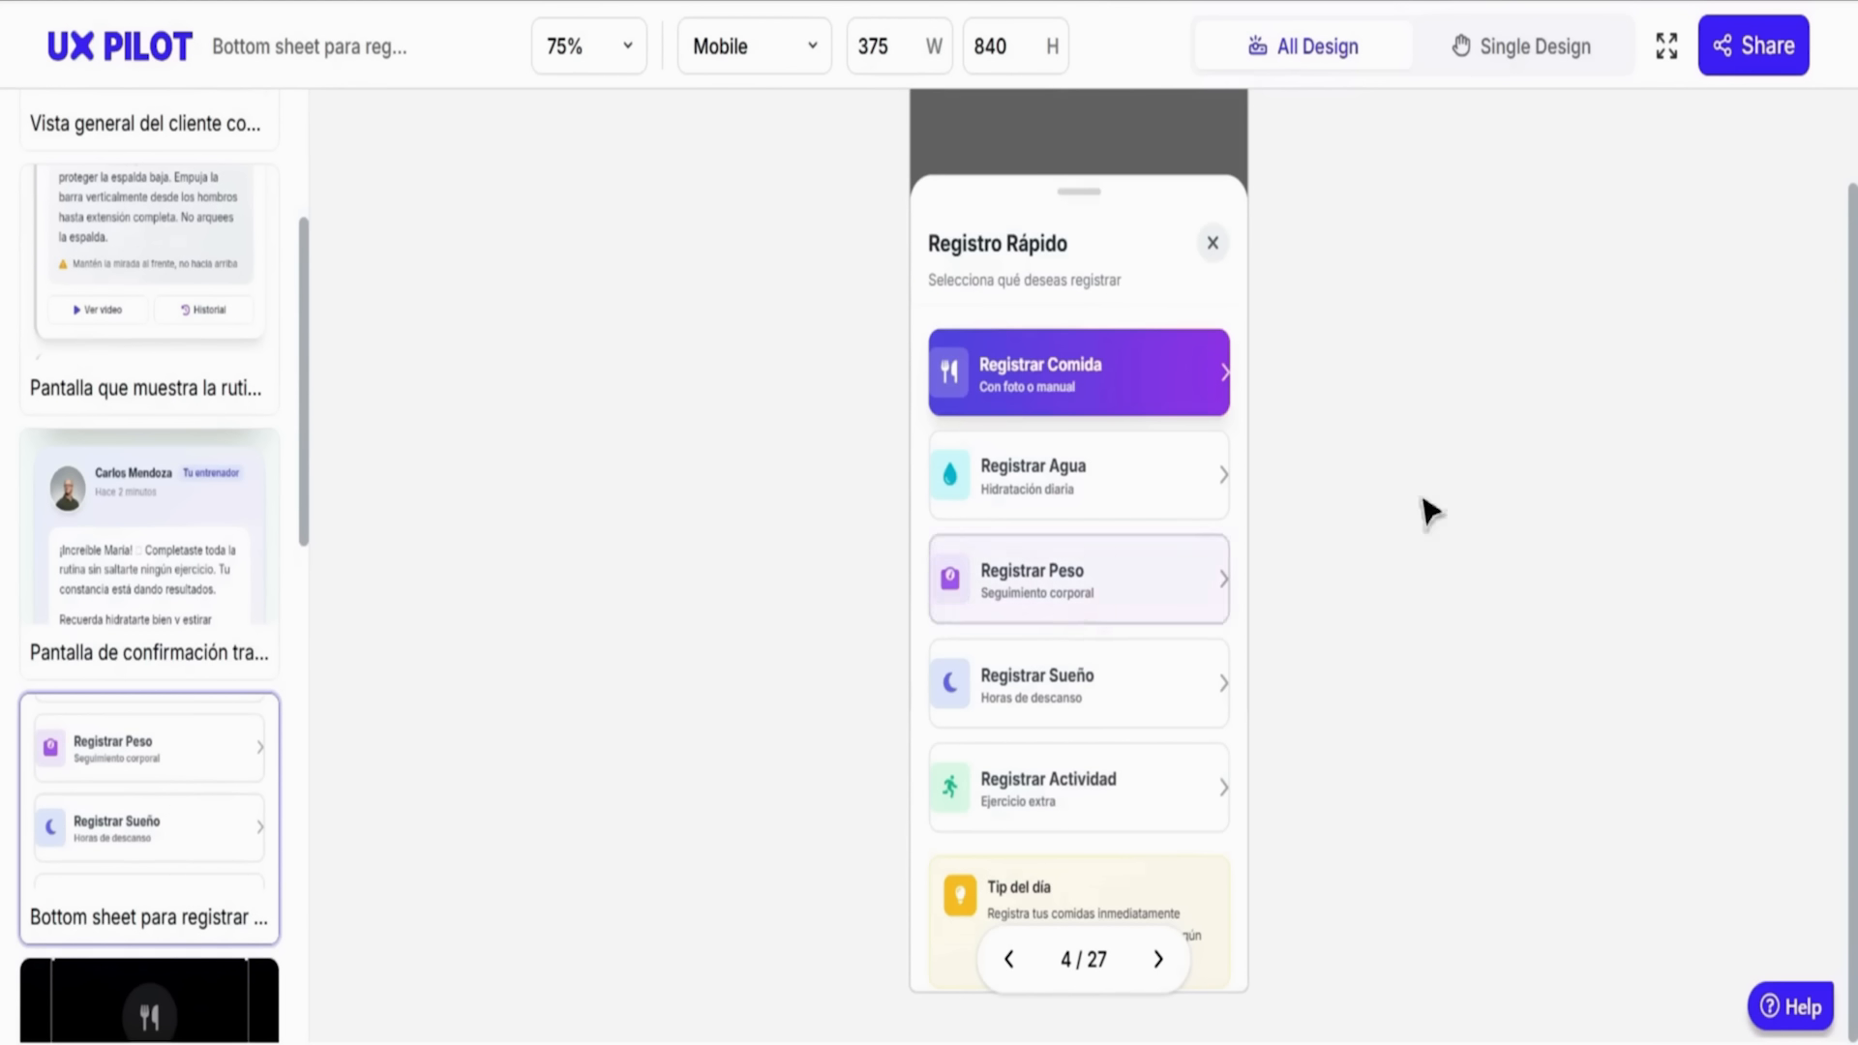
Preview the meal photo capture screen and the trainer's KPI overview in Group 5, and collapse the group
scroll(199, 706, "down", 4)
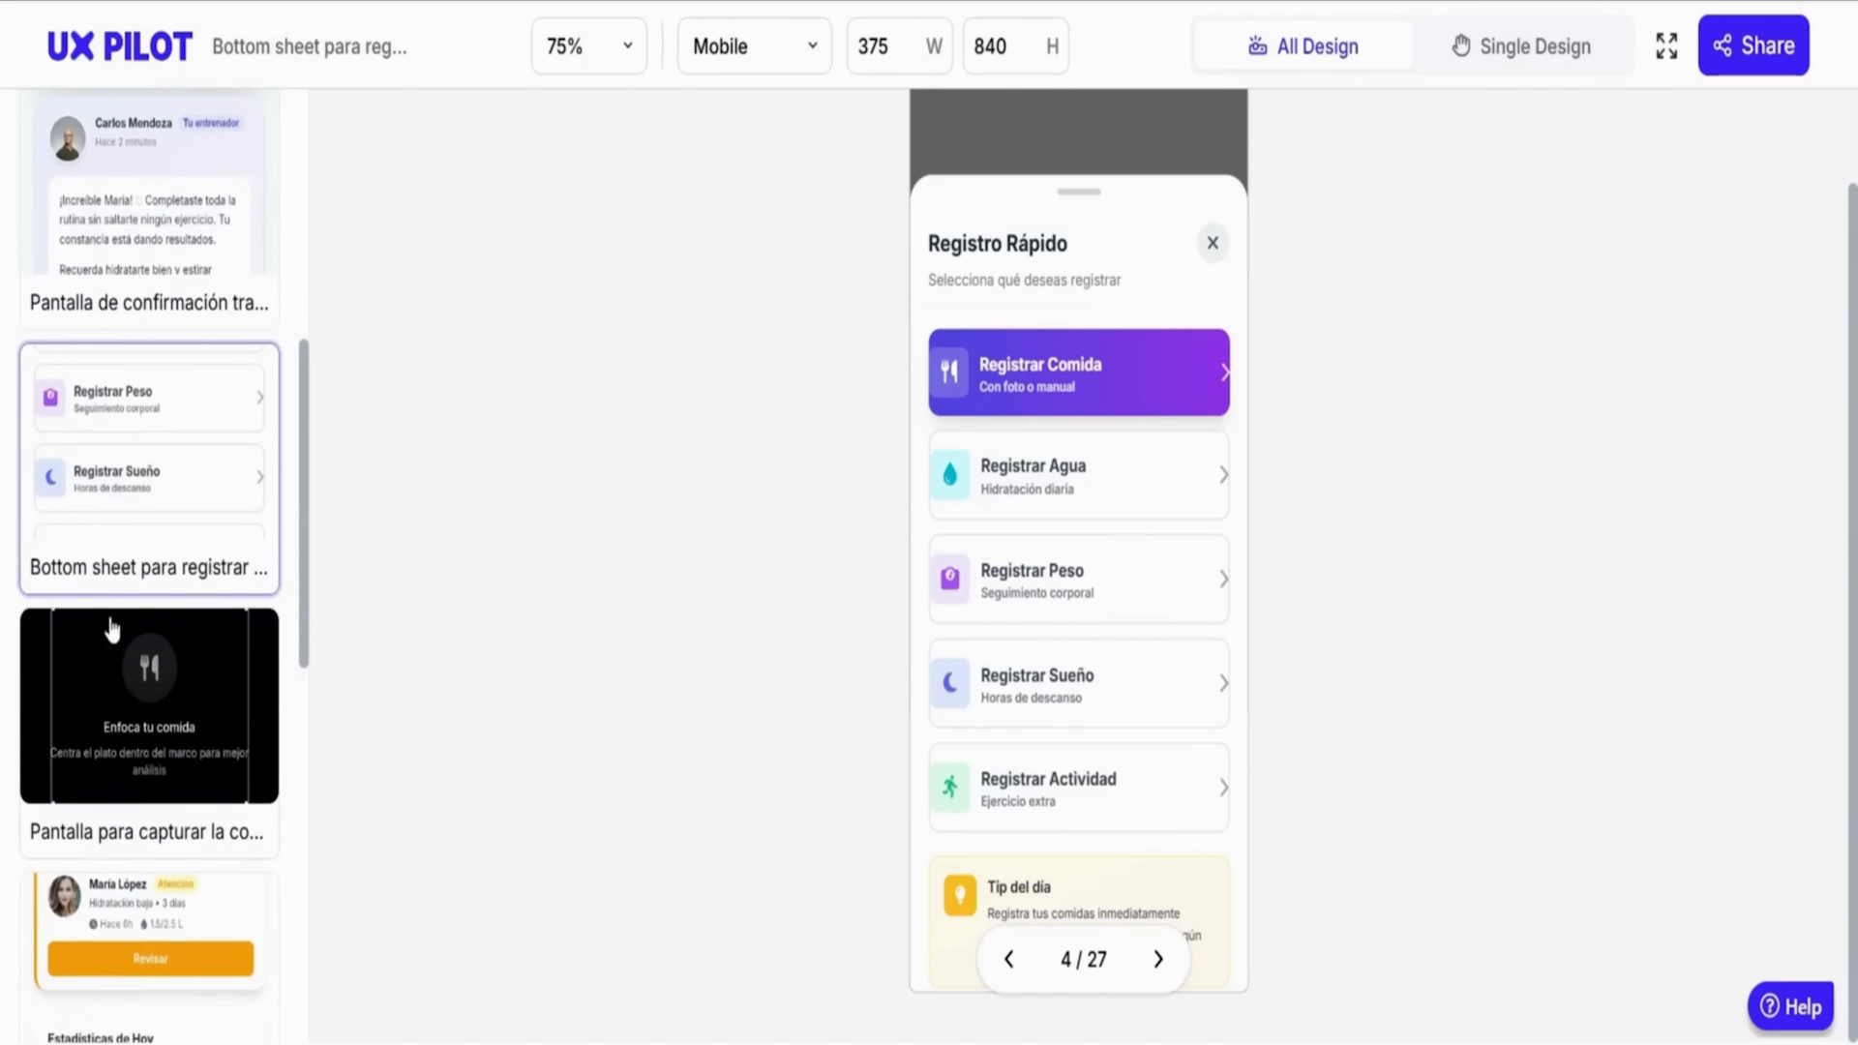
left_click(124, 769)
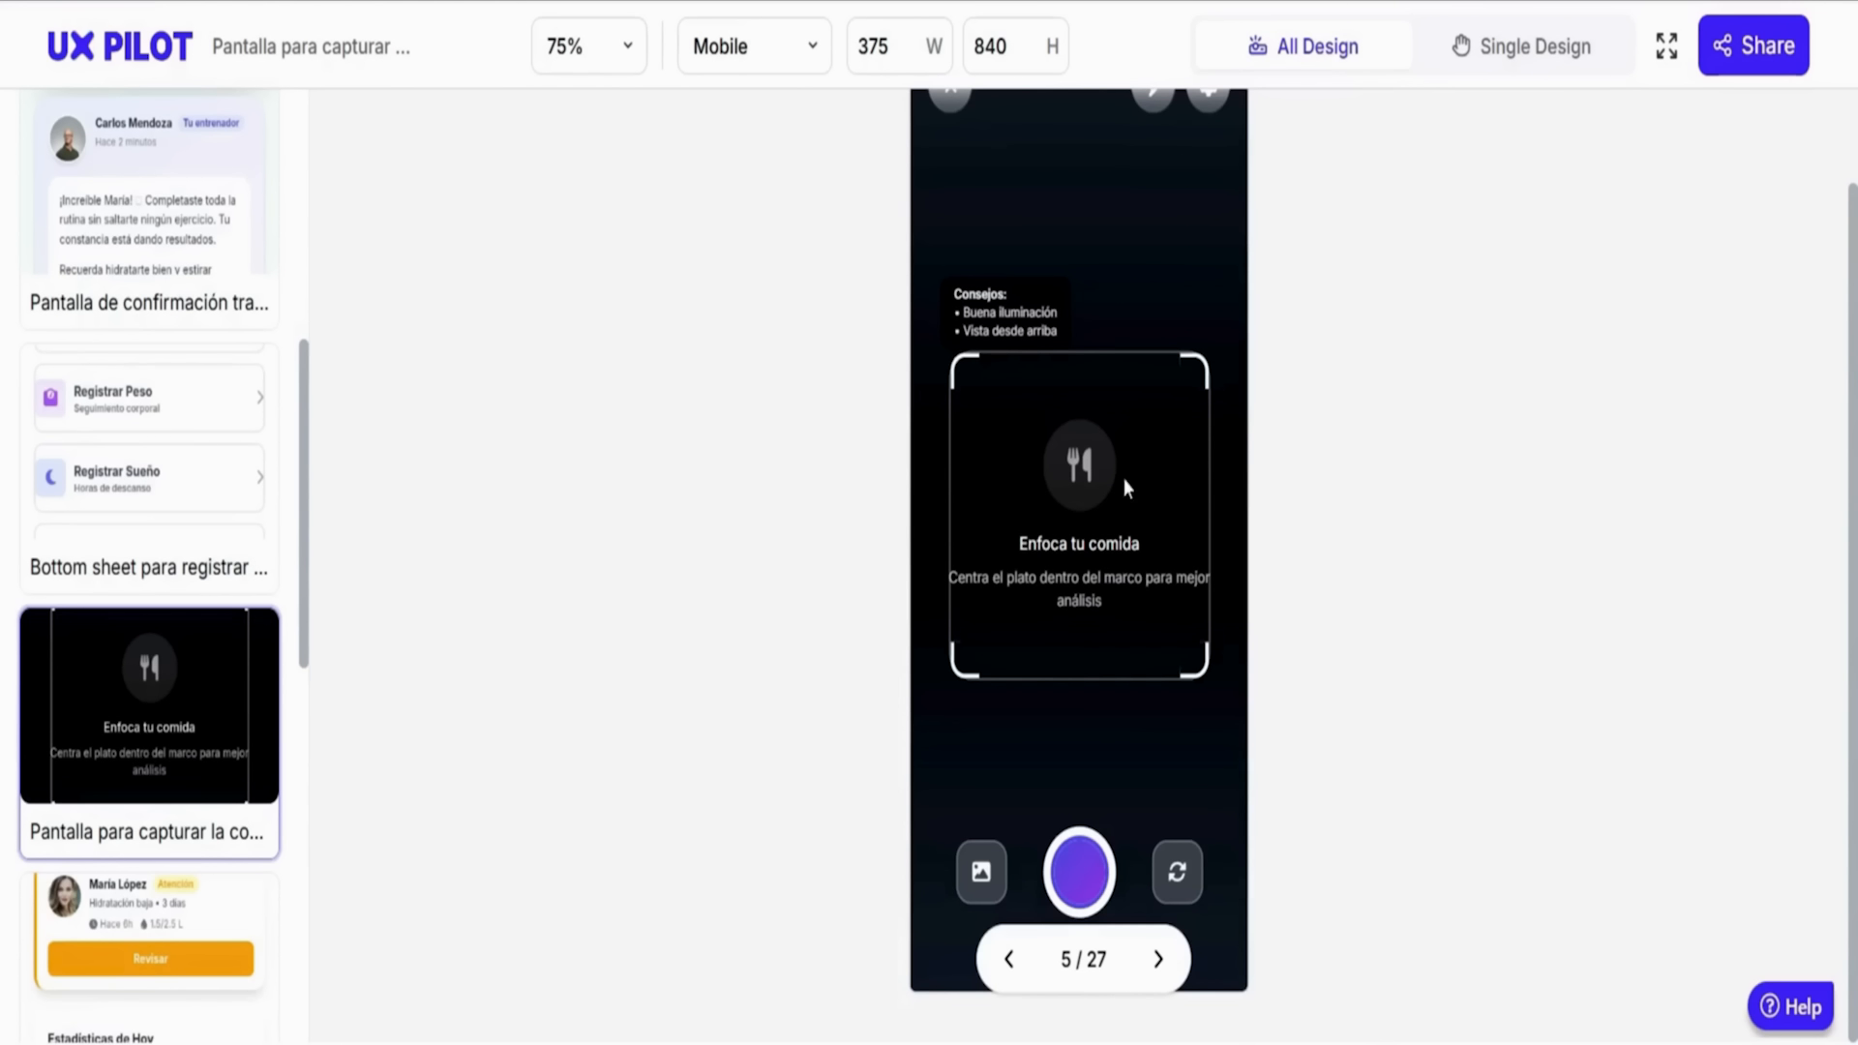
scroll(219, 858, "down", 5)
left_click(122, 434)
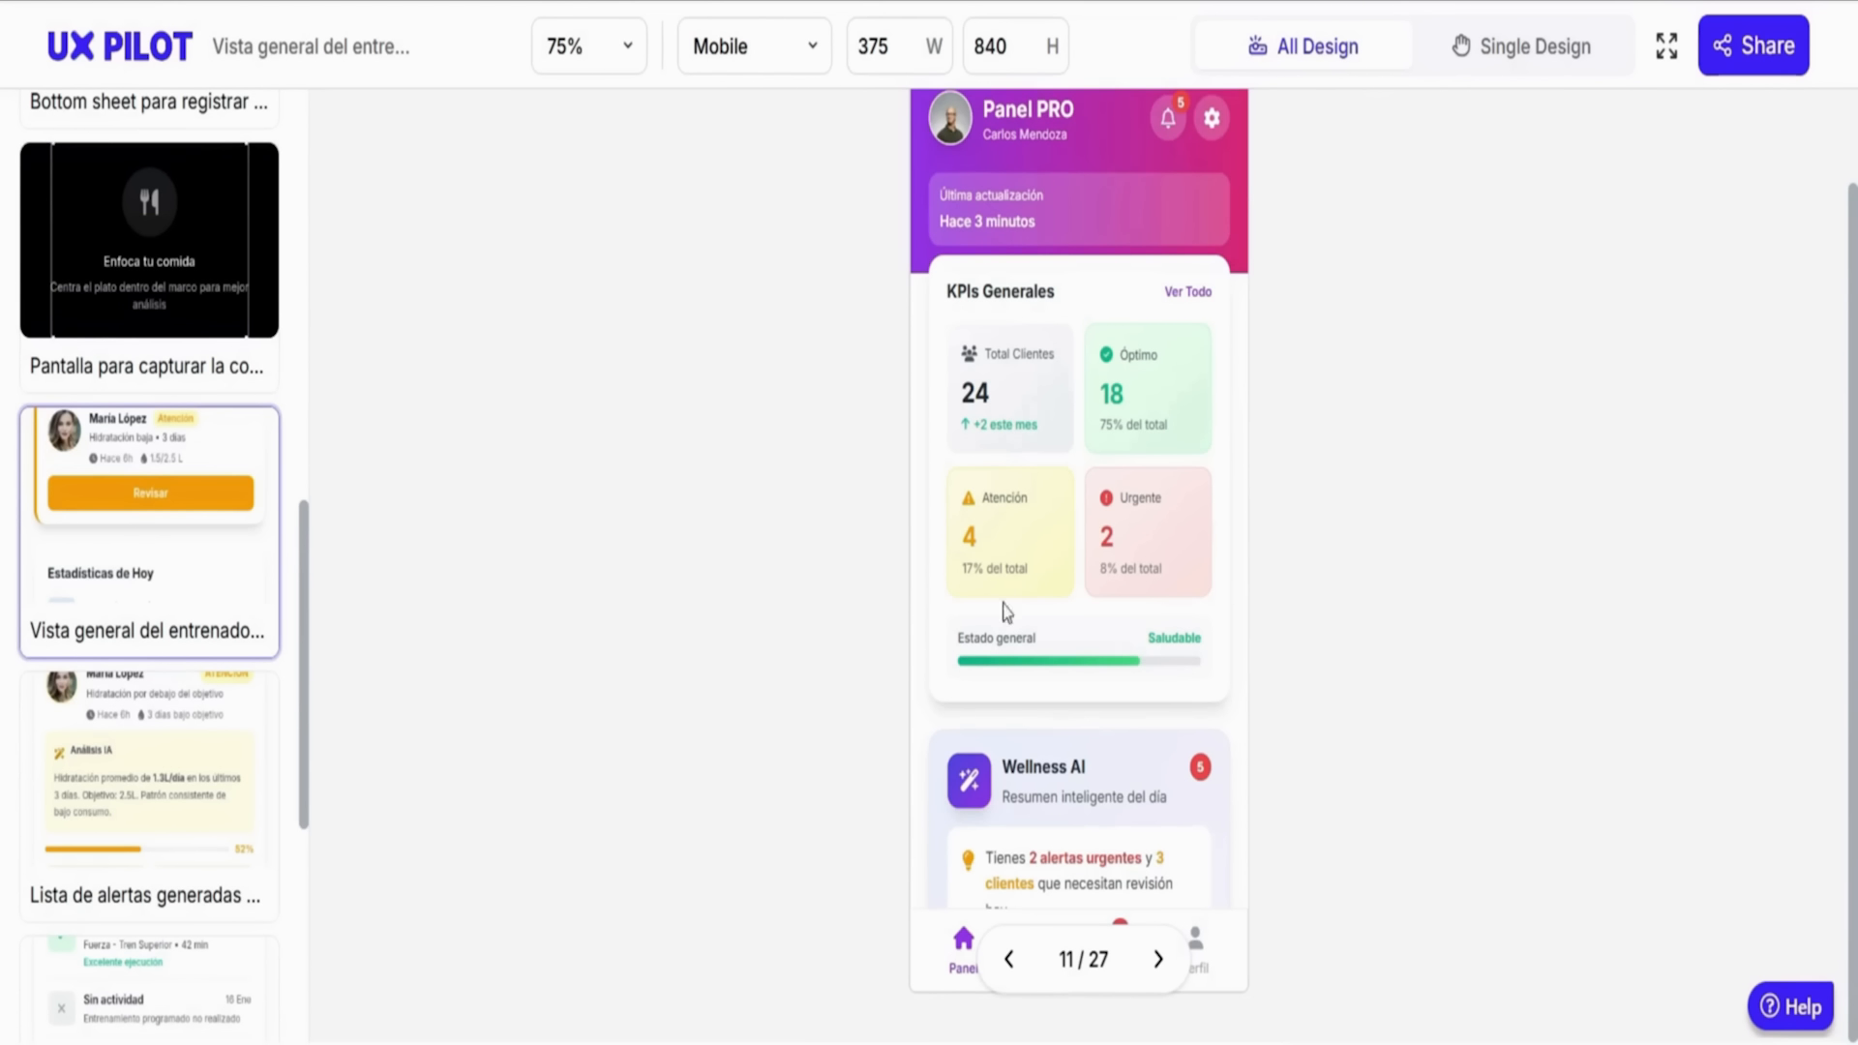
scroll(255, 492, "up", 6)
scroll(255, 492, "up", 6)
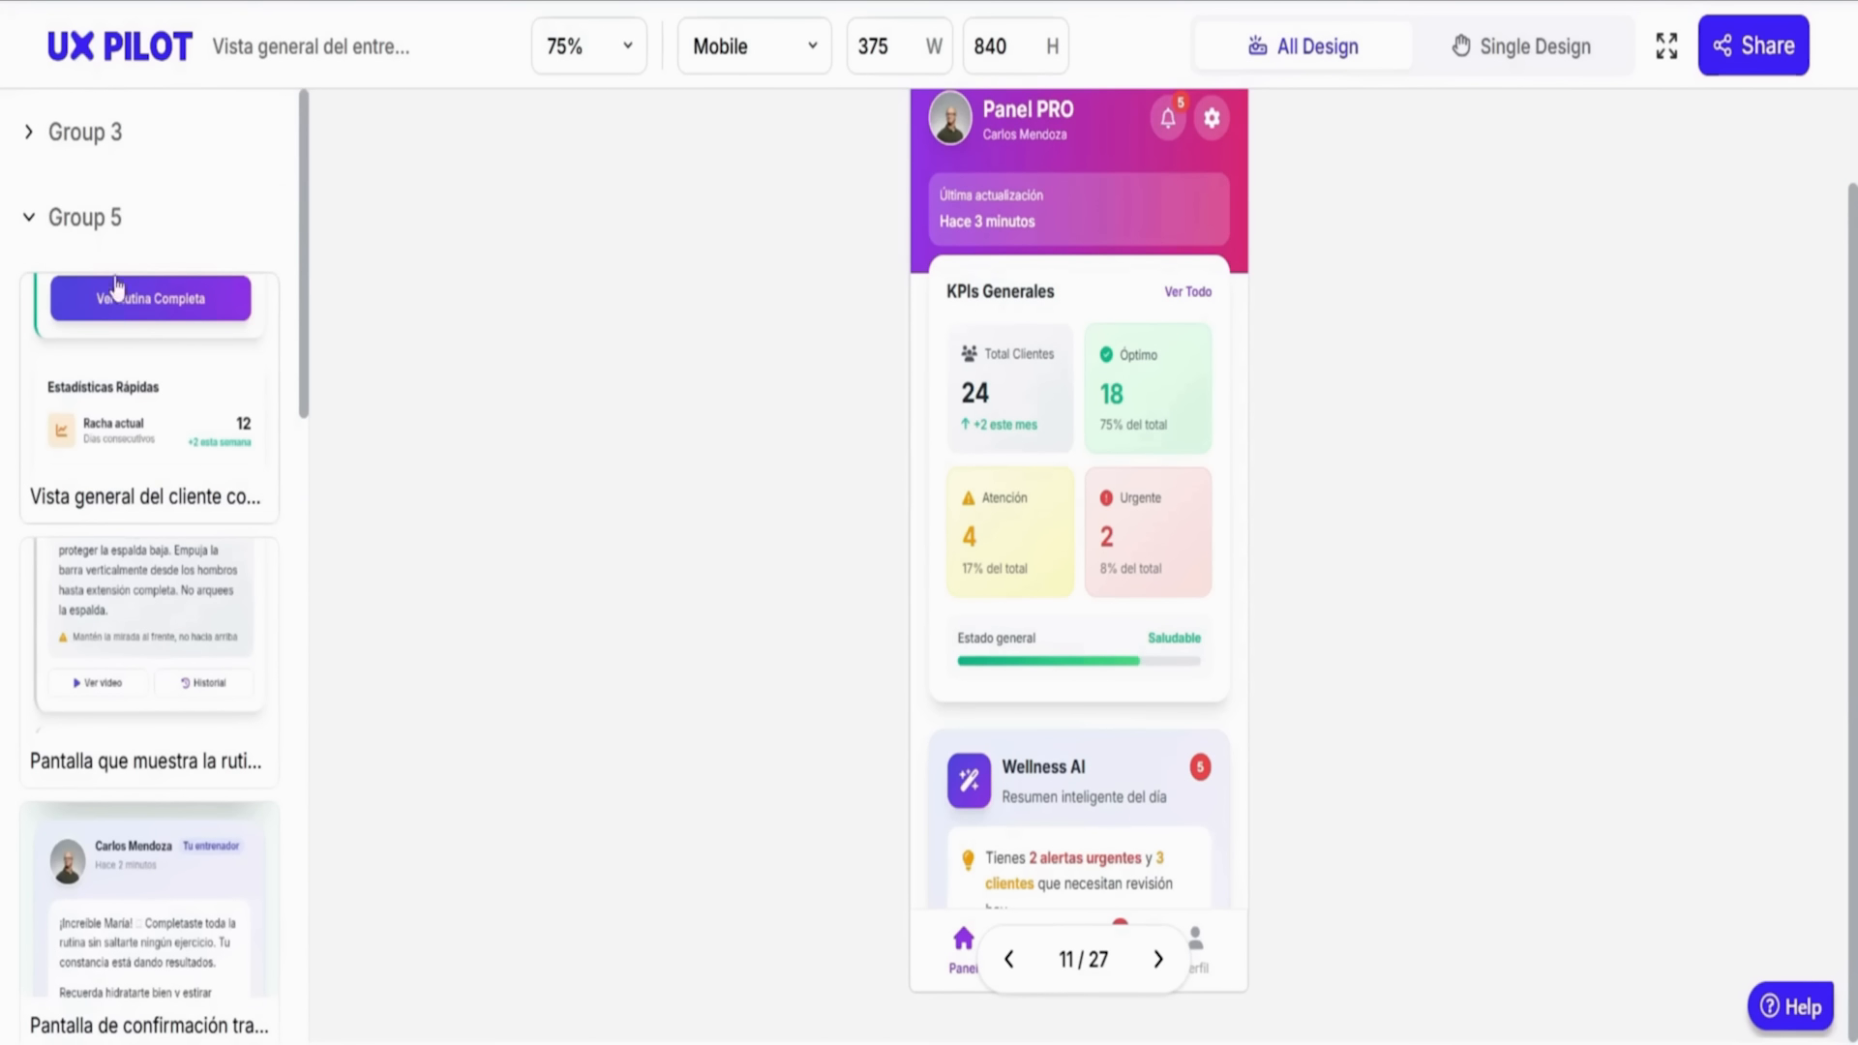
left_click(60, 225)
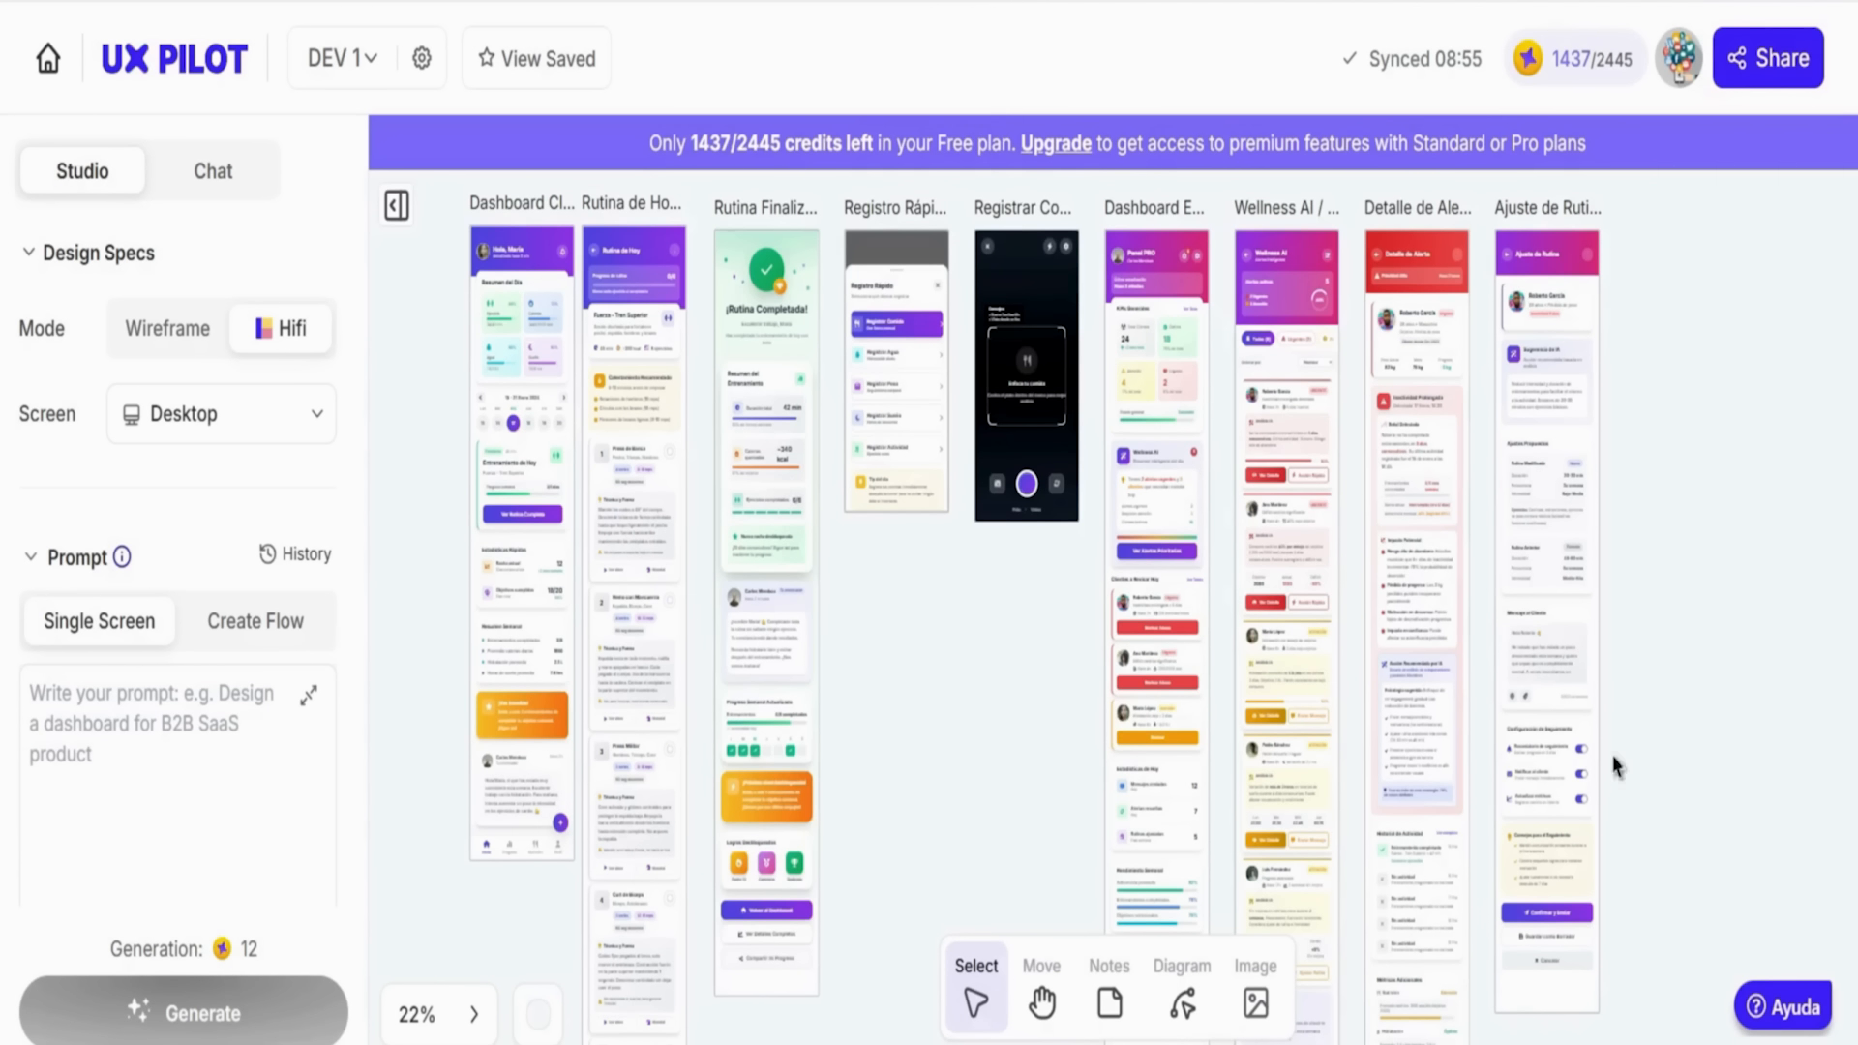
View the link access and sharing options of the DEV 1 file
left_click(750, 380)
left_click(937, 825)
left_click(1763, 83)
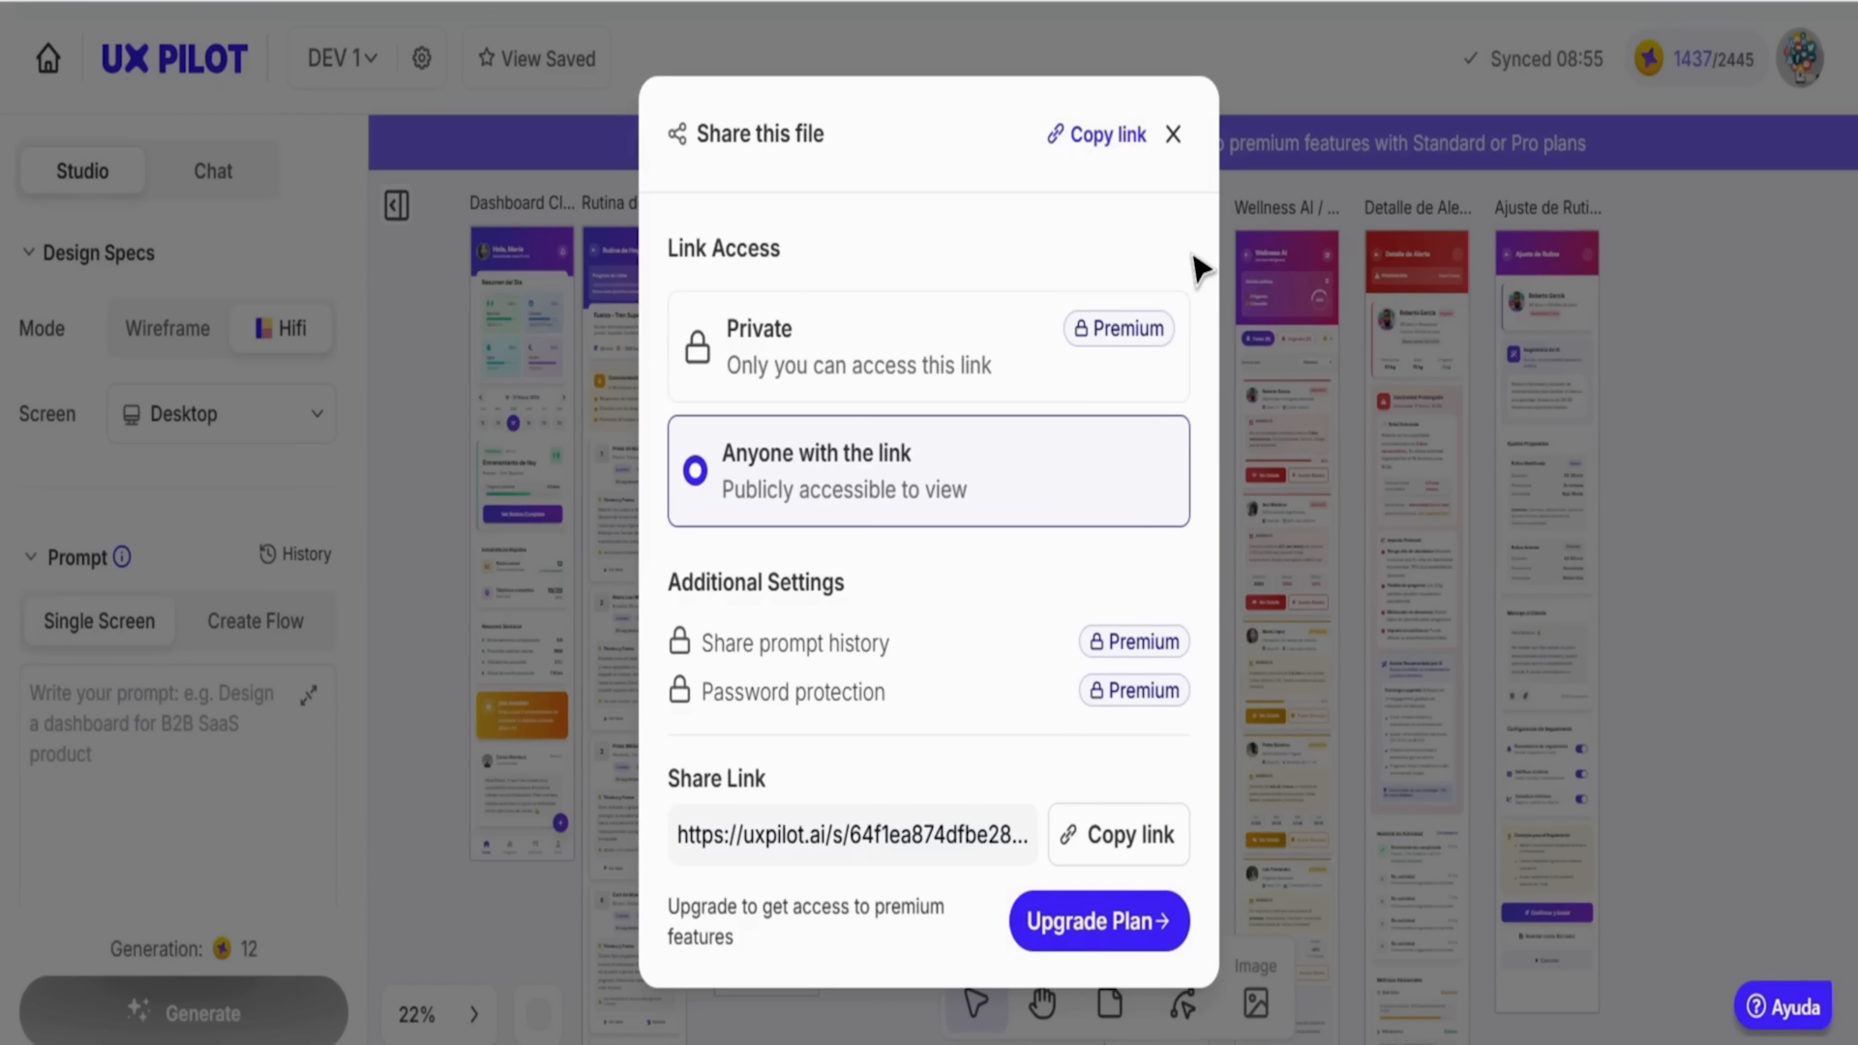
left_click(1397, 1031)
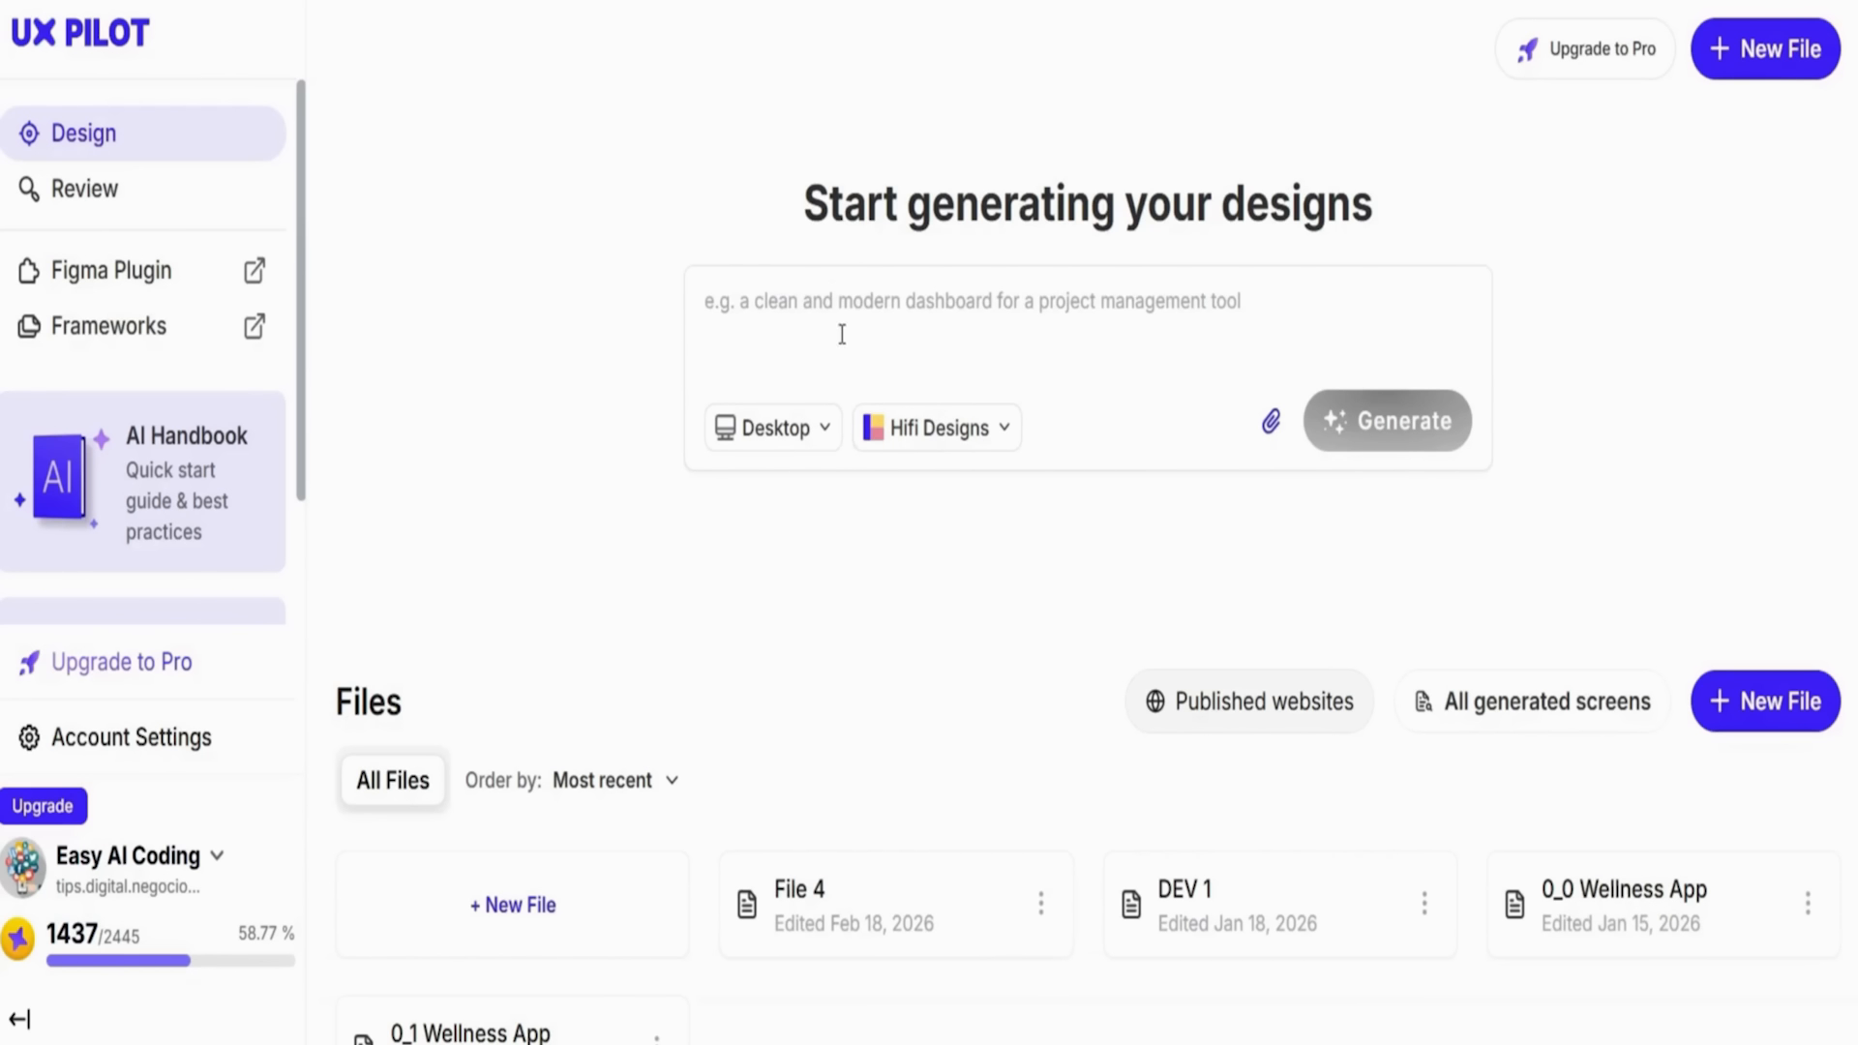
Generate a mobile wireframe from a prompt for a professional "Fortius Fitness" personal trainer app with onboarding, user profiles, workout plans, progress tracking and a simple dashboard
left_click(947, 333)
type("Create a professional fitness app called **\"Fortius Fitness\"** for a personal trainer. Include a clean onboarding flow, user profiles, workout plans, progress tracking, and a simple dashboard. Make it modern, easy to use, and focused on helping users stay consistent and track their fitness goals.")
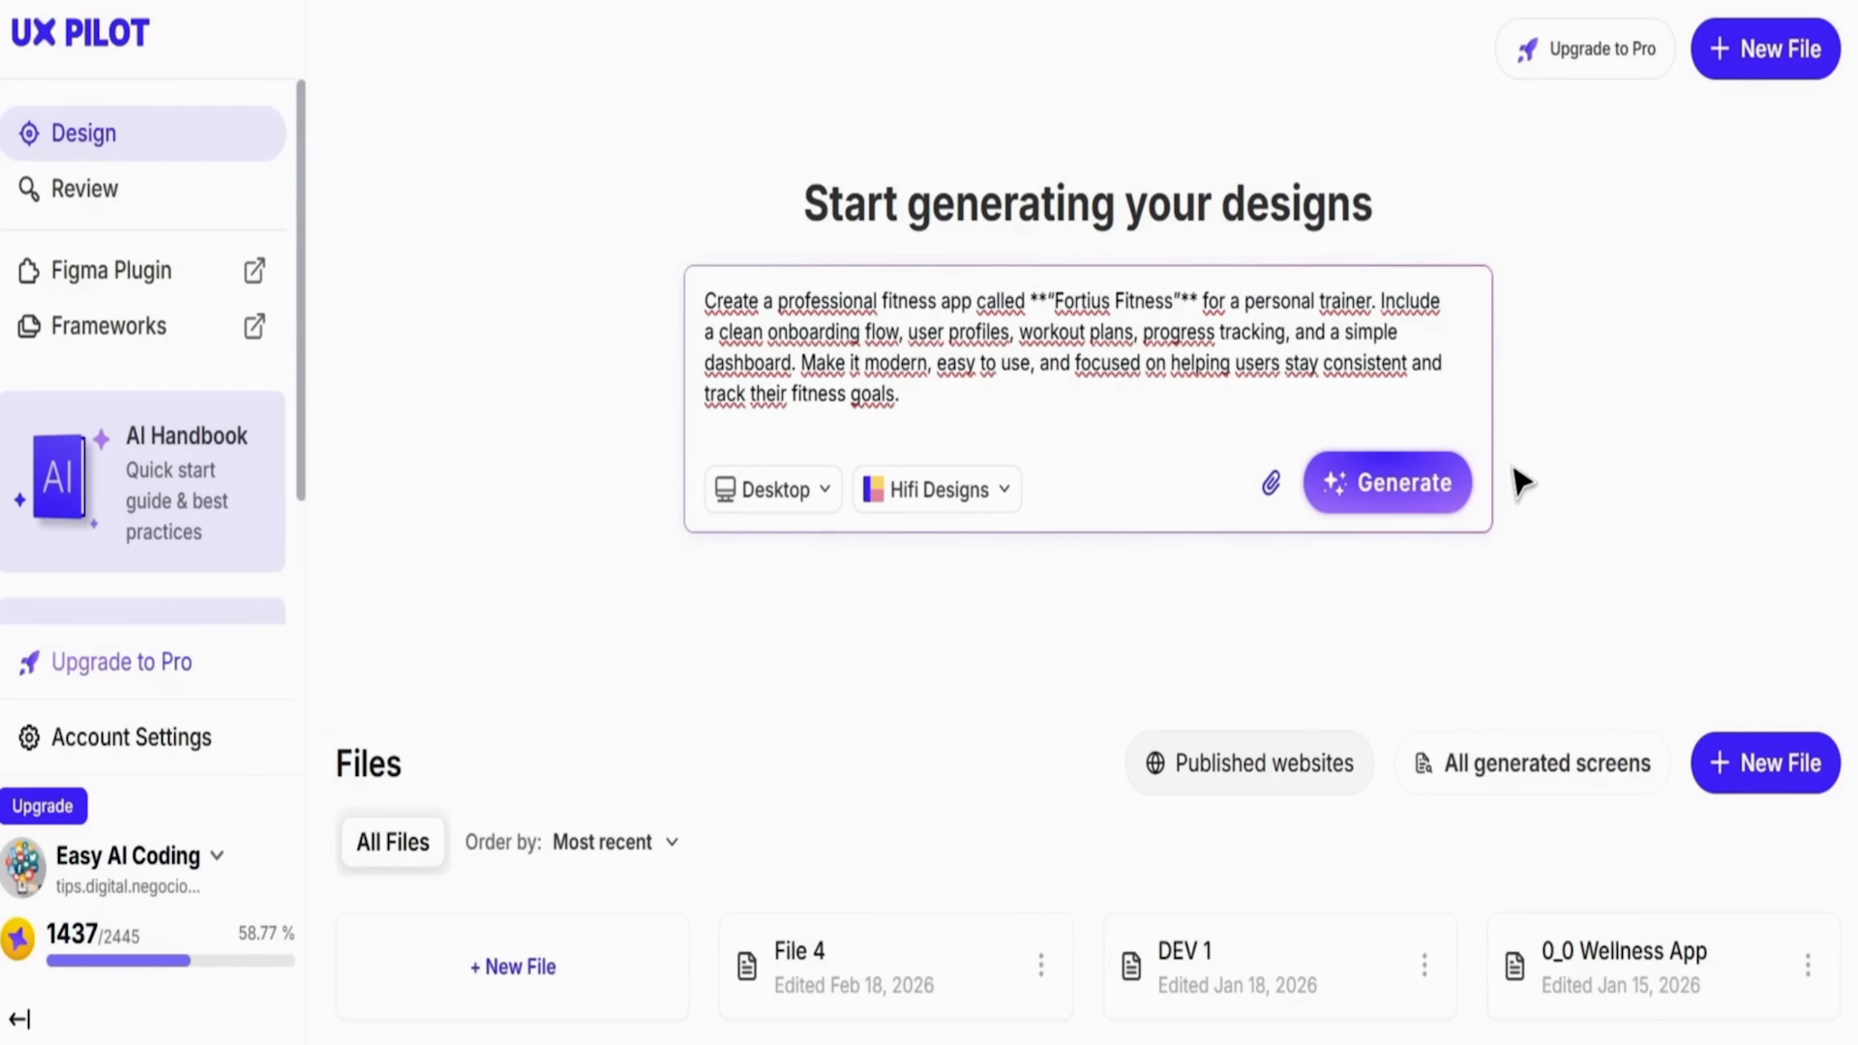
left_click(786, 492)
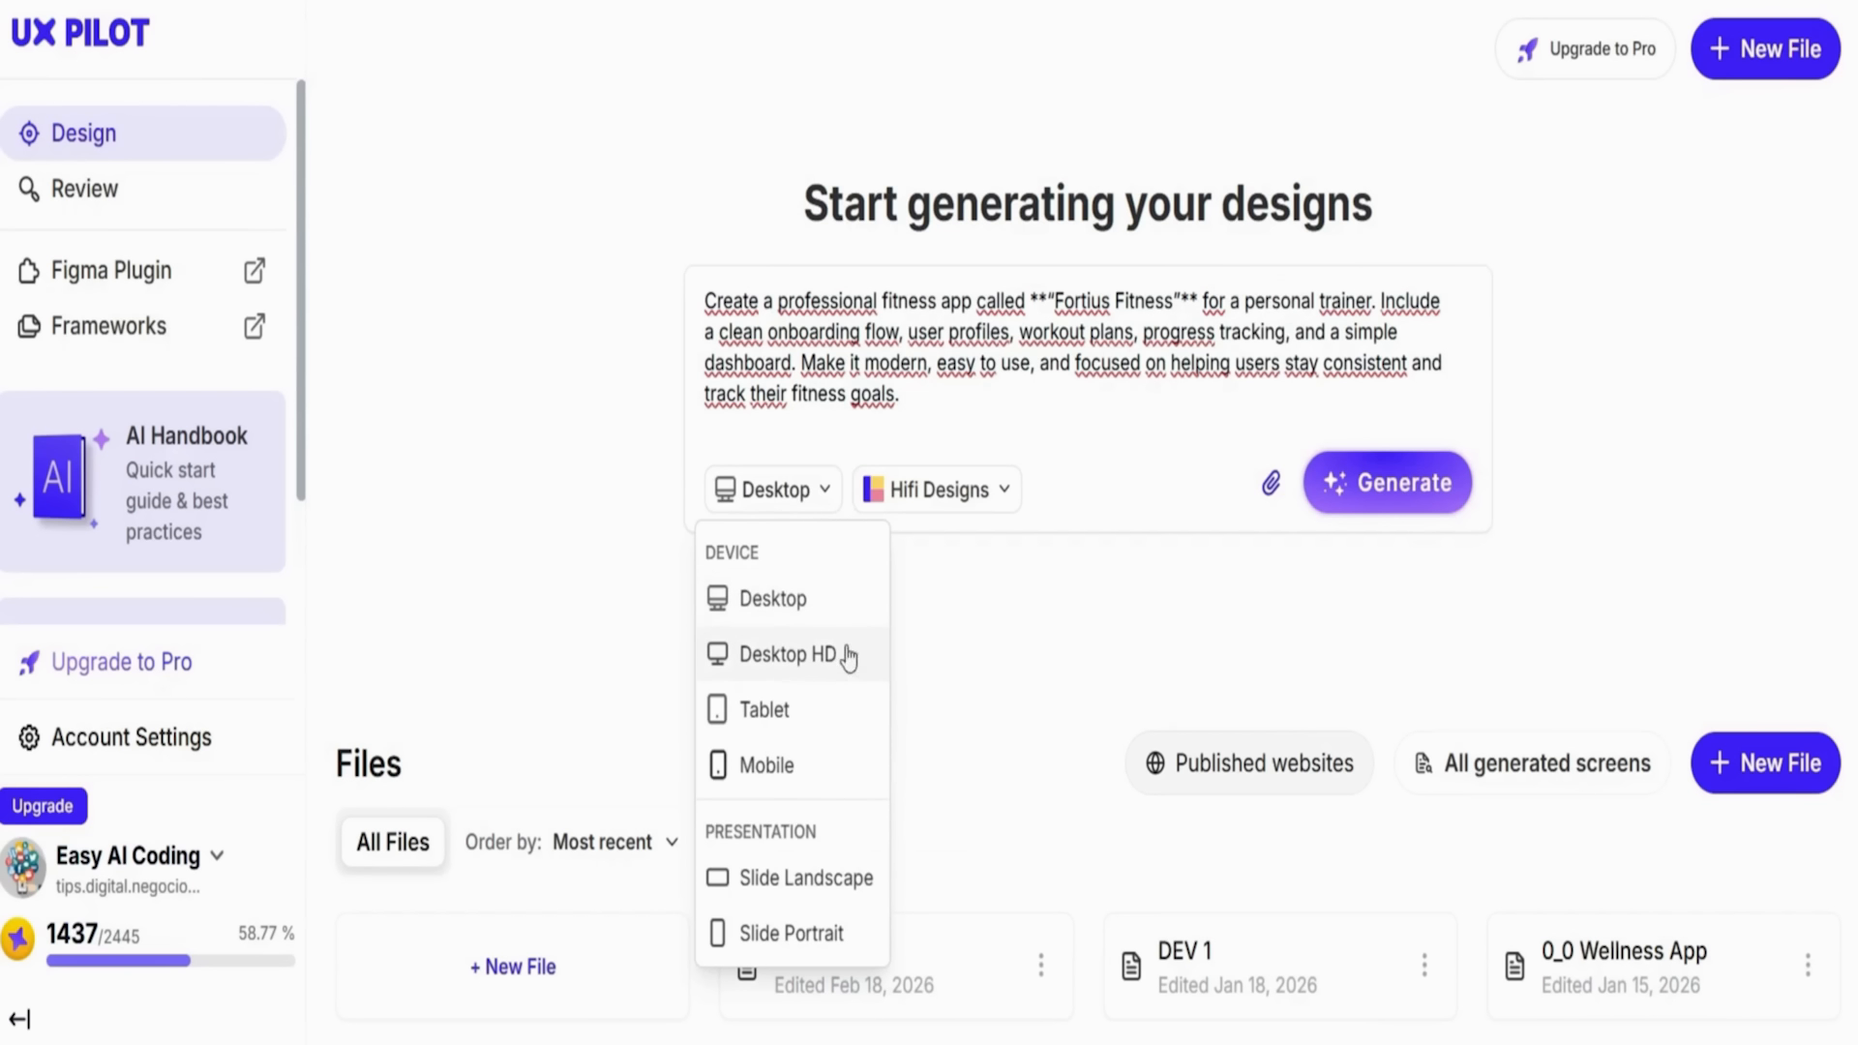
left_click(791, 766)
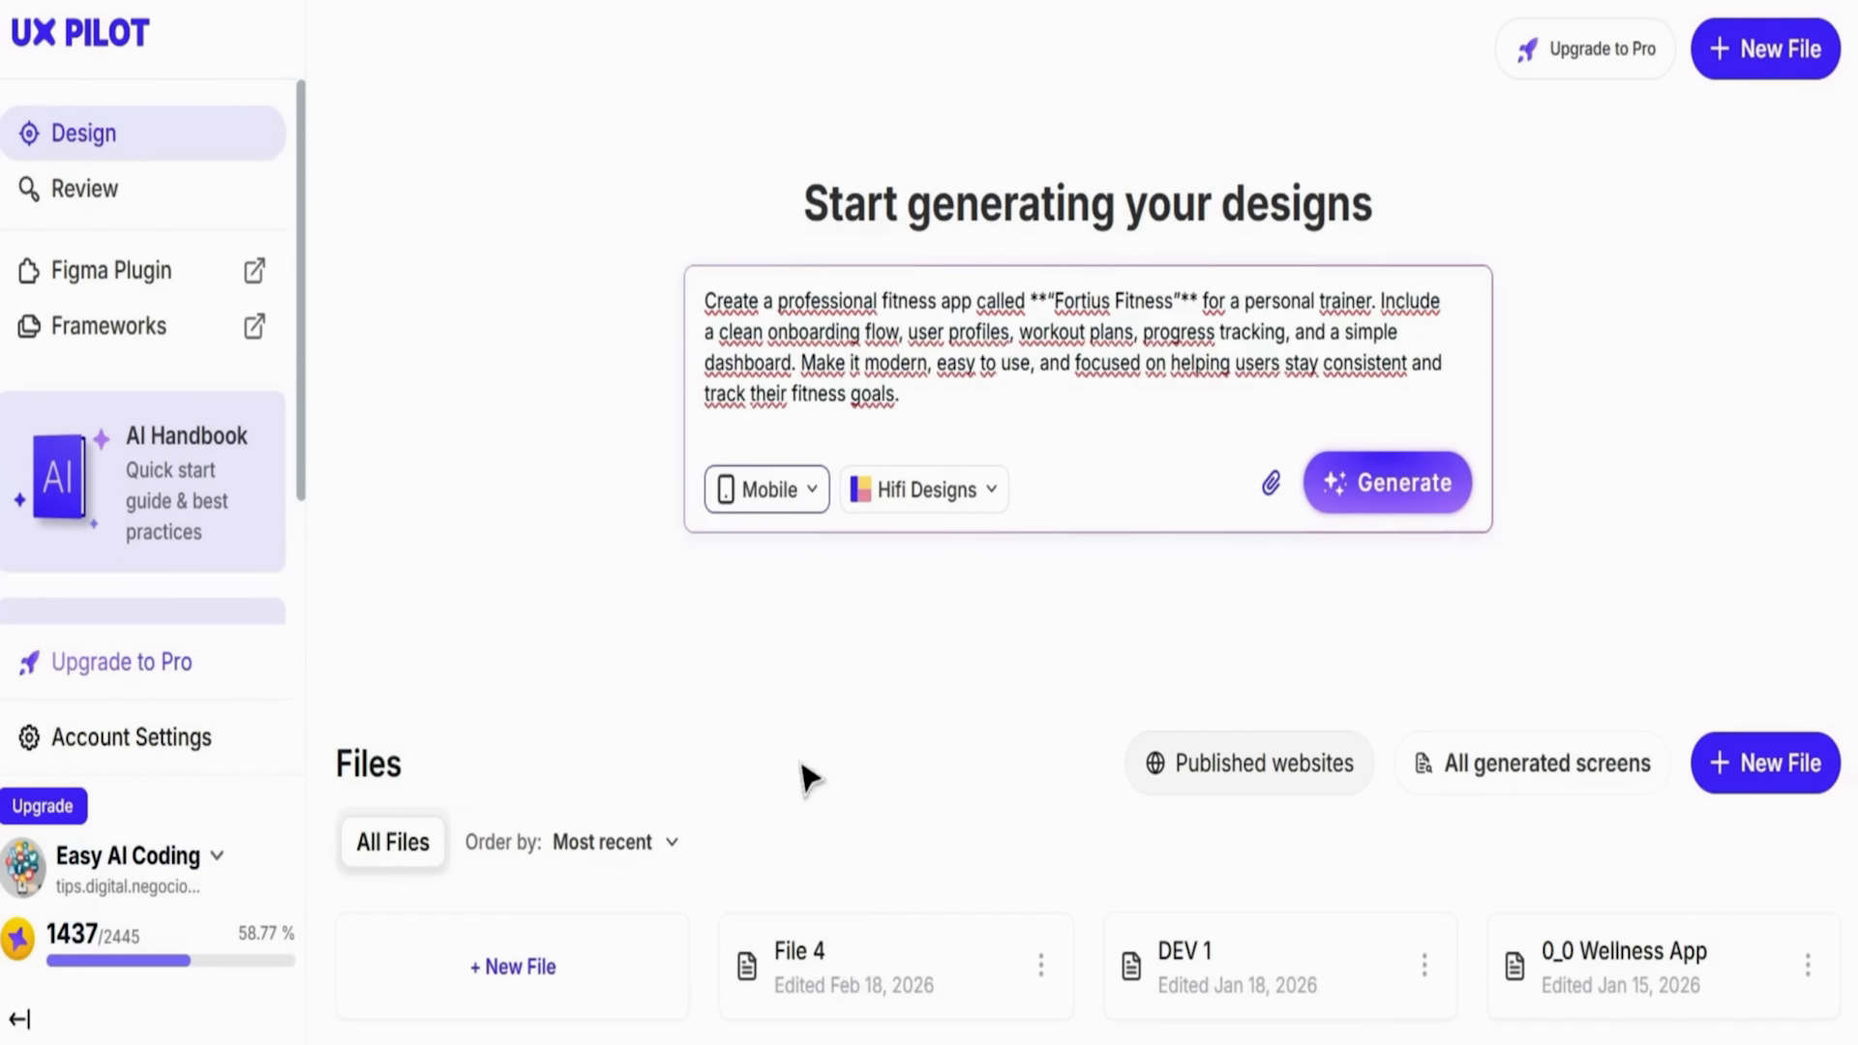
left_click(953, 490)
left_click(948, 555)
left_click(1386, 482)
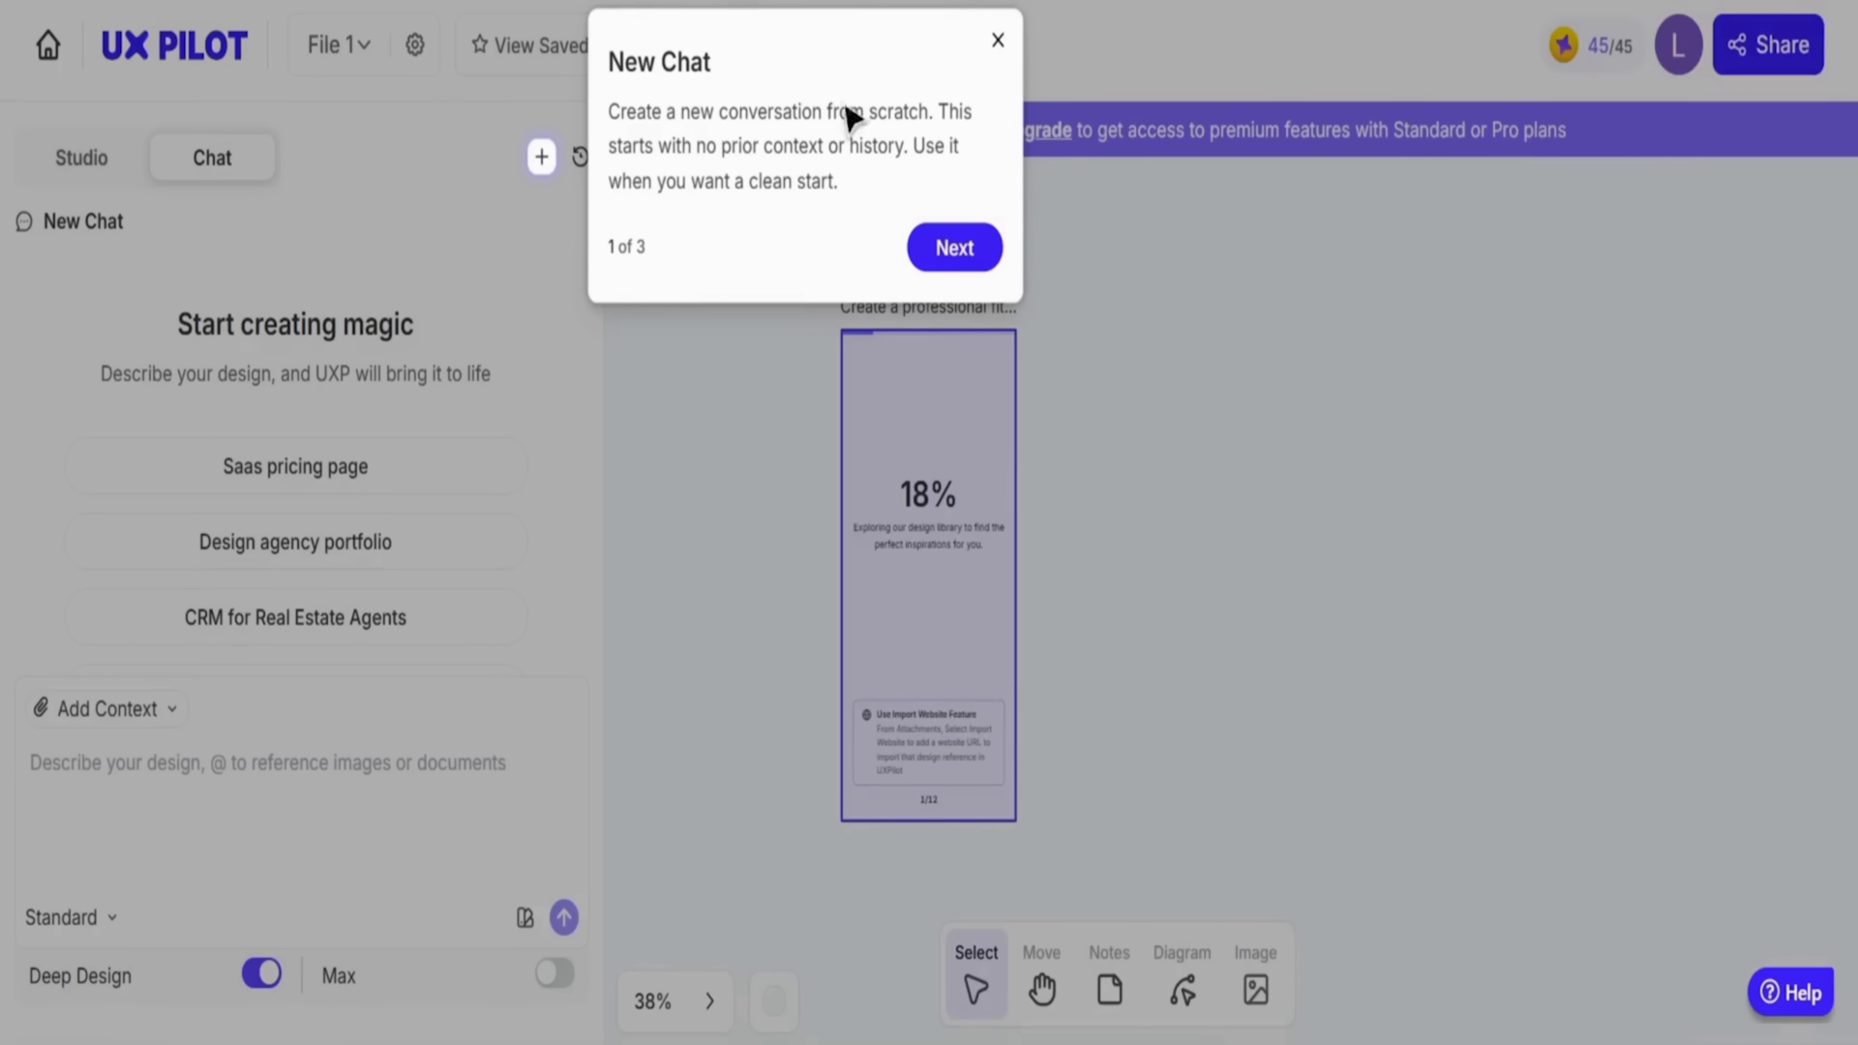
Go through the three-part introduction to the chat workspace and finish it
left_click(989, 254)
left_click(1002, 261)
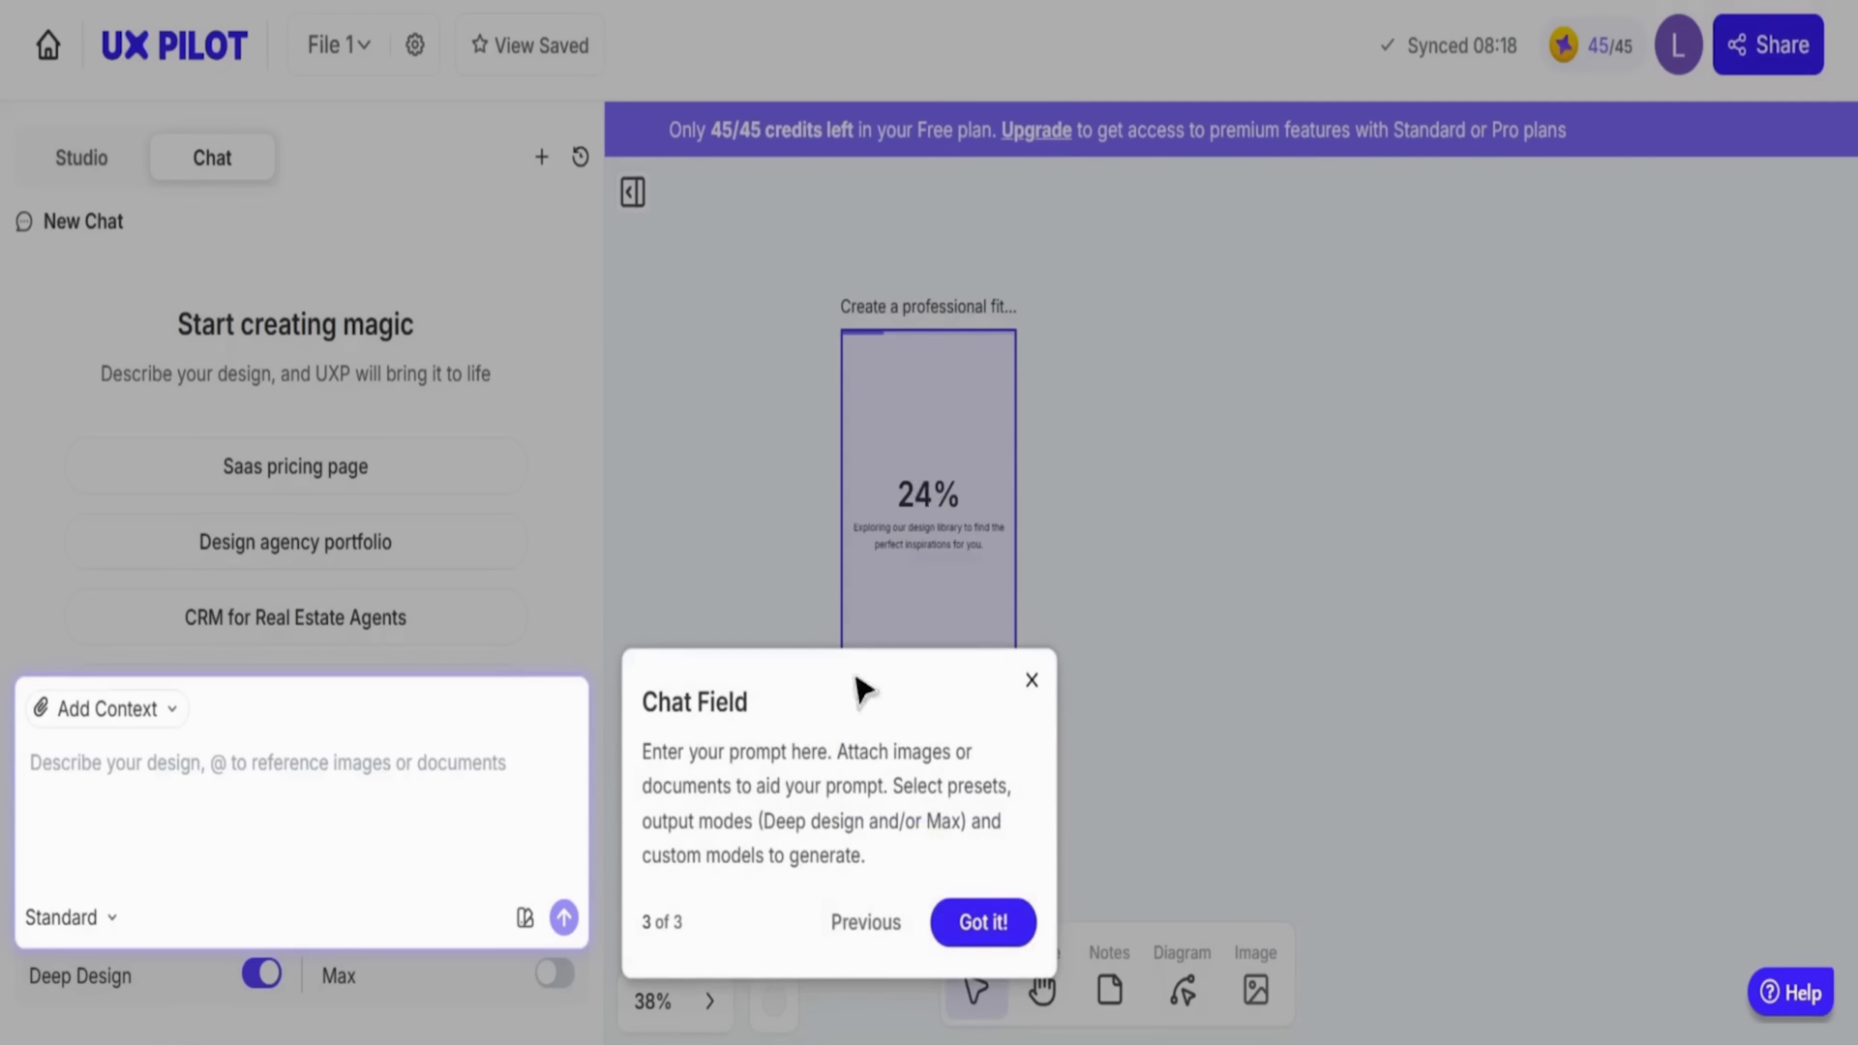
left_click(983, 931)
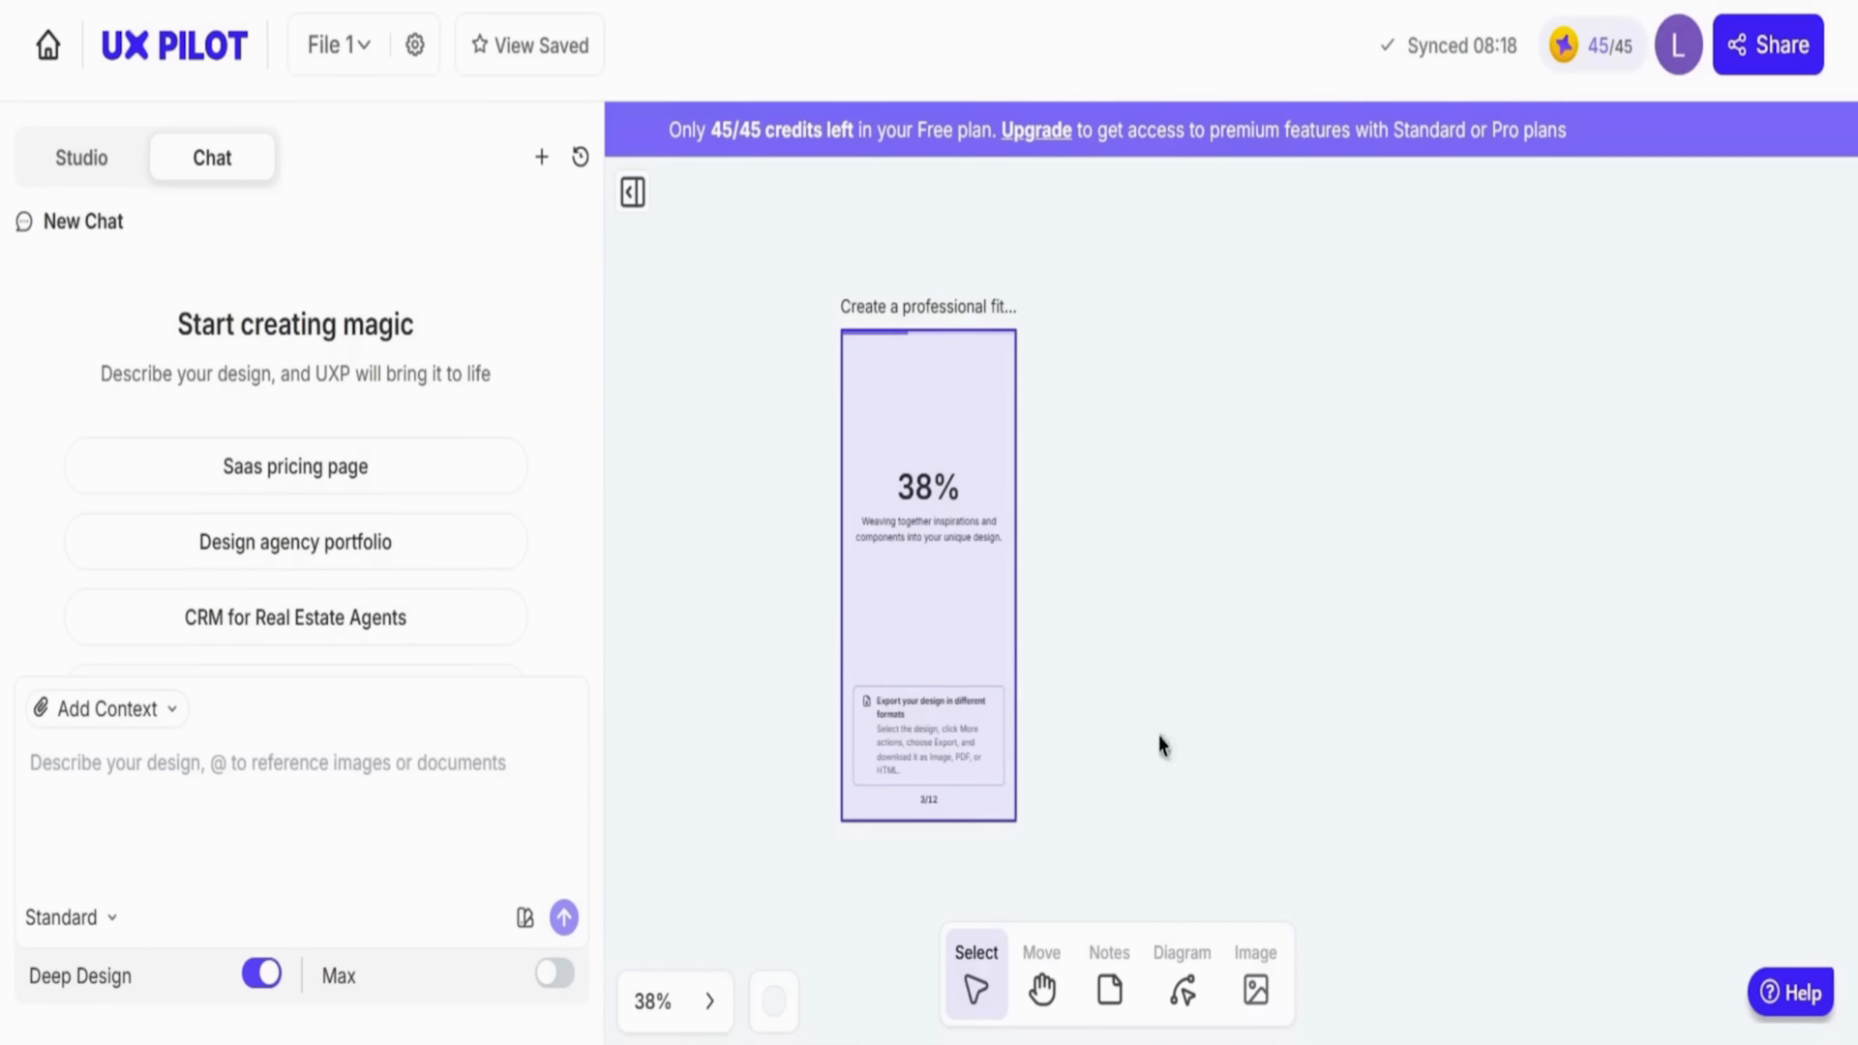
Switch to the Studio workspace and complete its four-part introduction, from Design Specs to The Chat
left_click(83, 160)
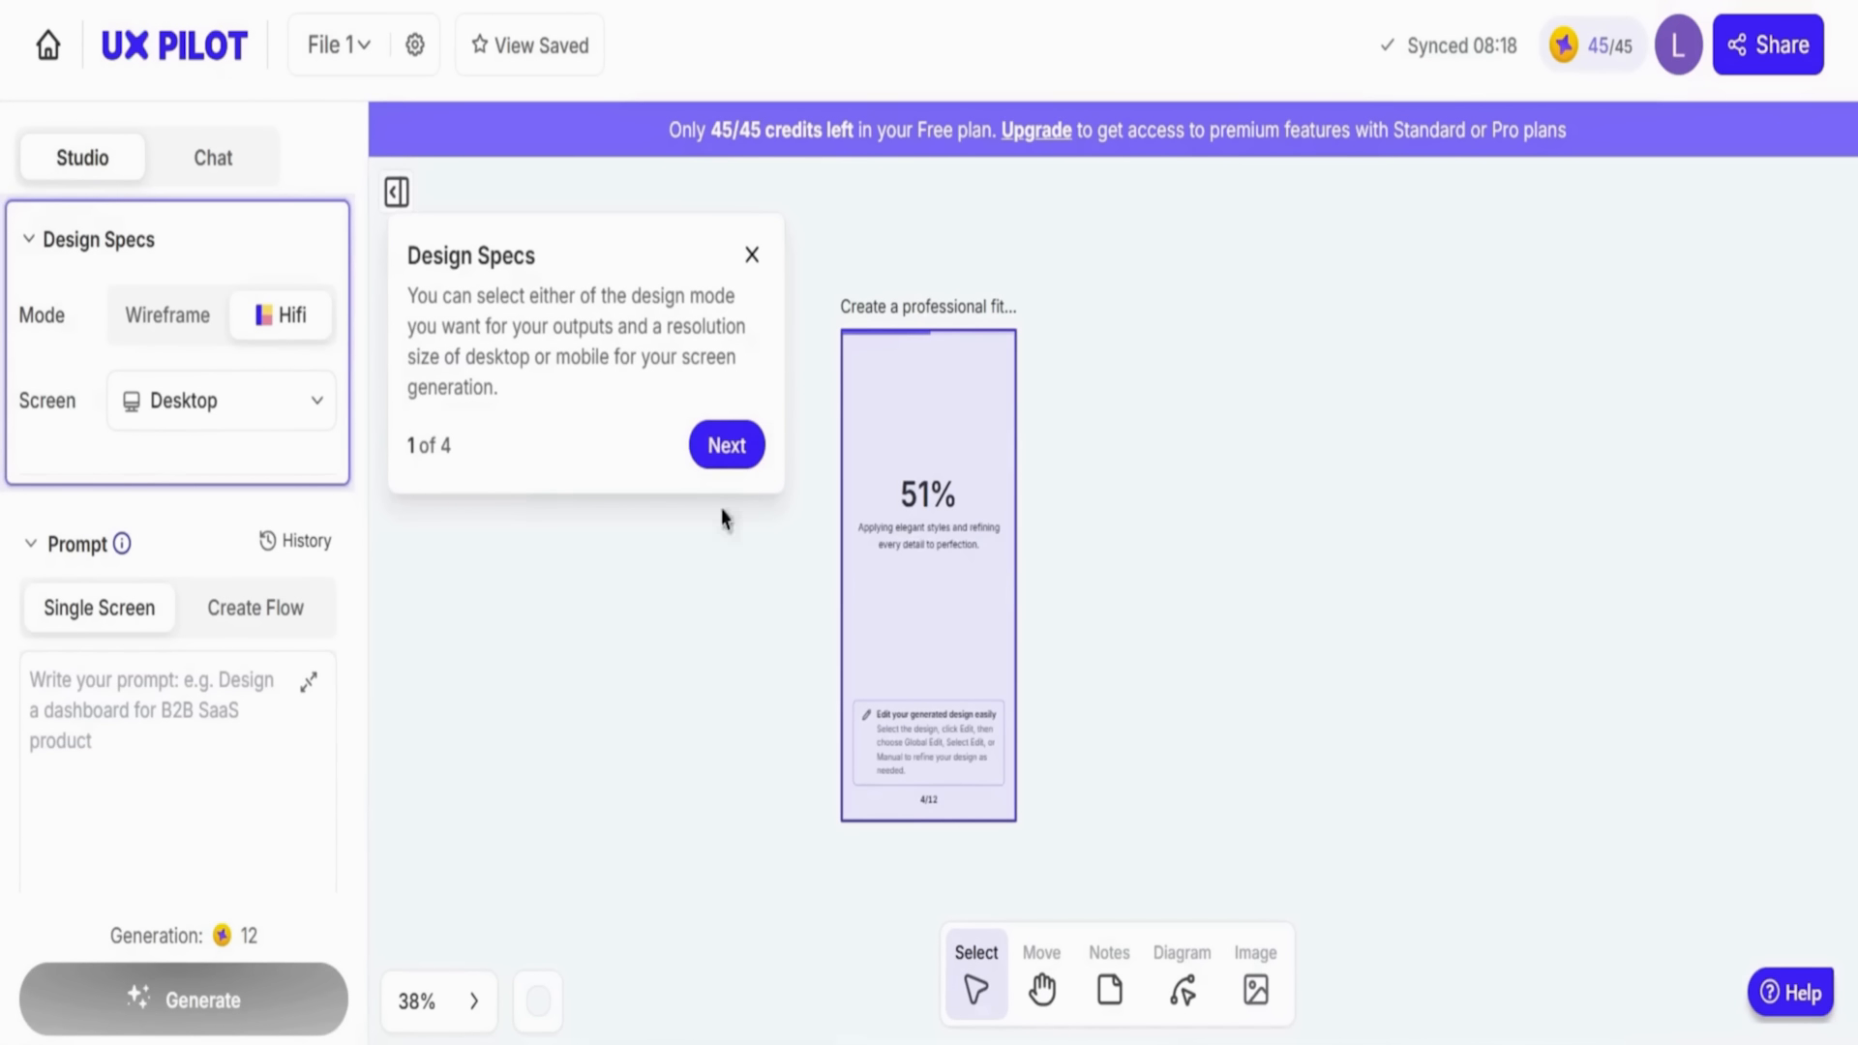
left_click(732, 451)
left_click(725, 743)
left_click(728, 847)
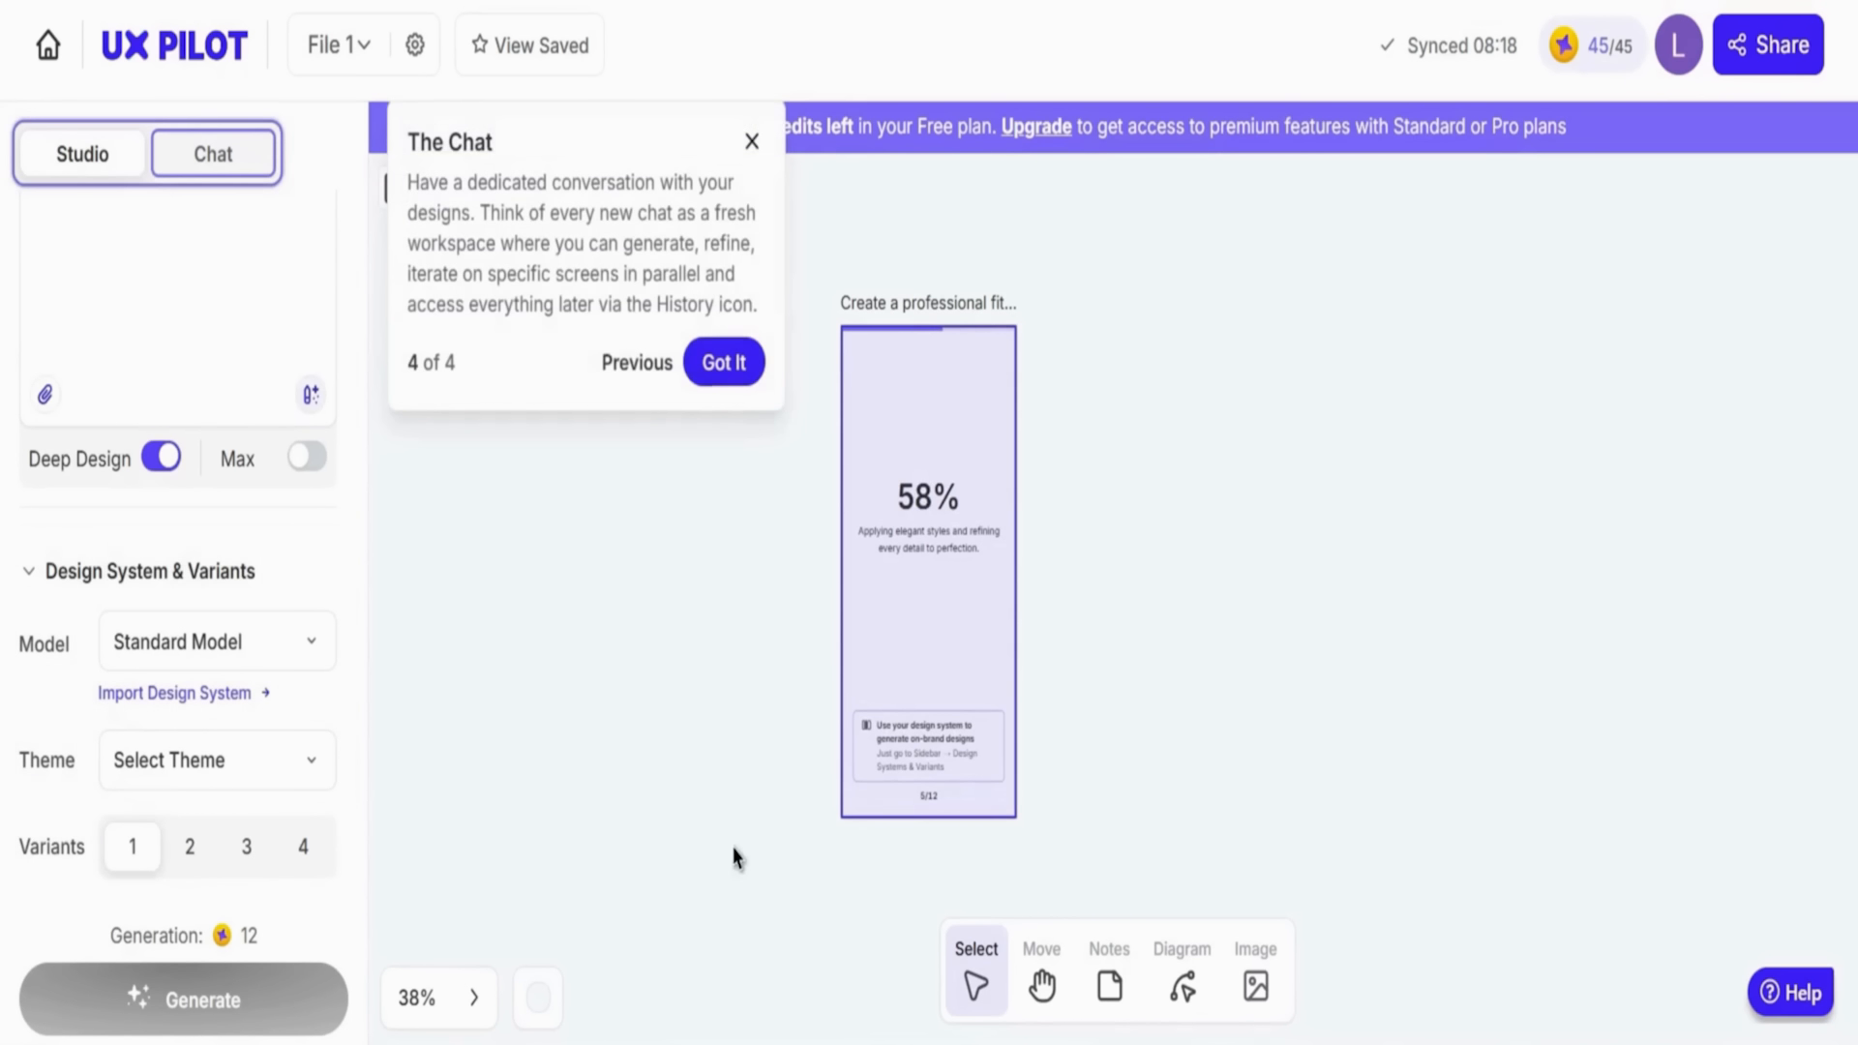
left_click(723, 361)
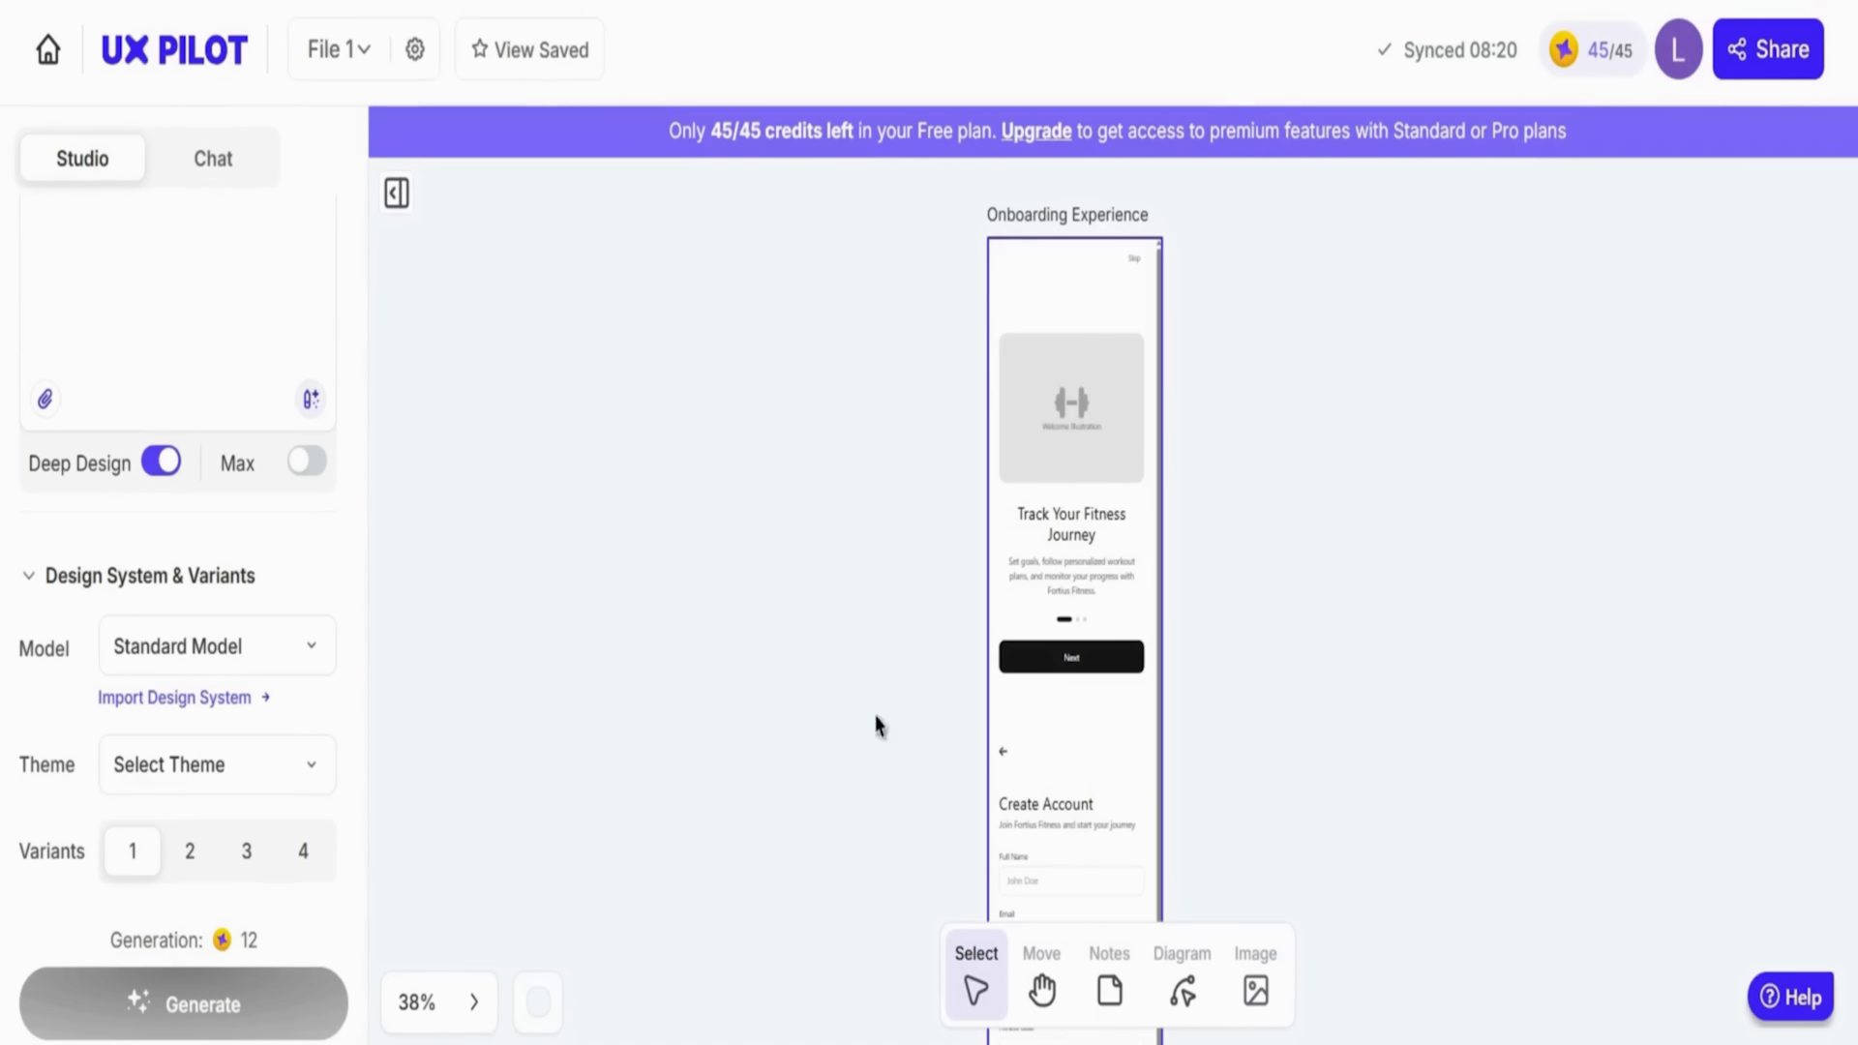
Set up a flow from the Onboarding Experience wireframe, with a context covering Fortius Fitness onboarding, sign-up and login, profile setup, workout plans, daily tracking, progress dashboard and notifications
left_click(1099, 419)
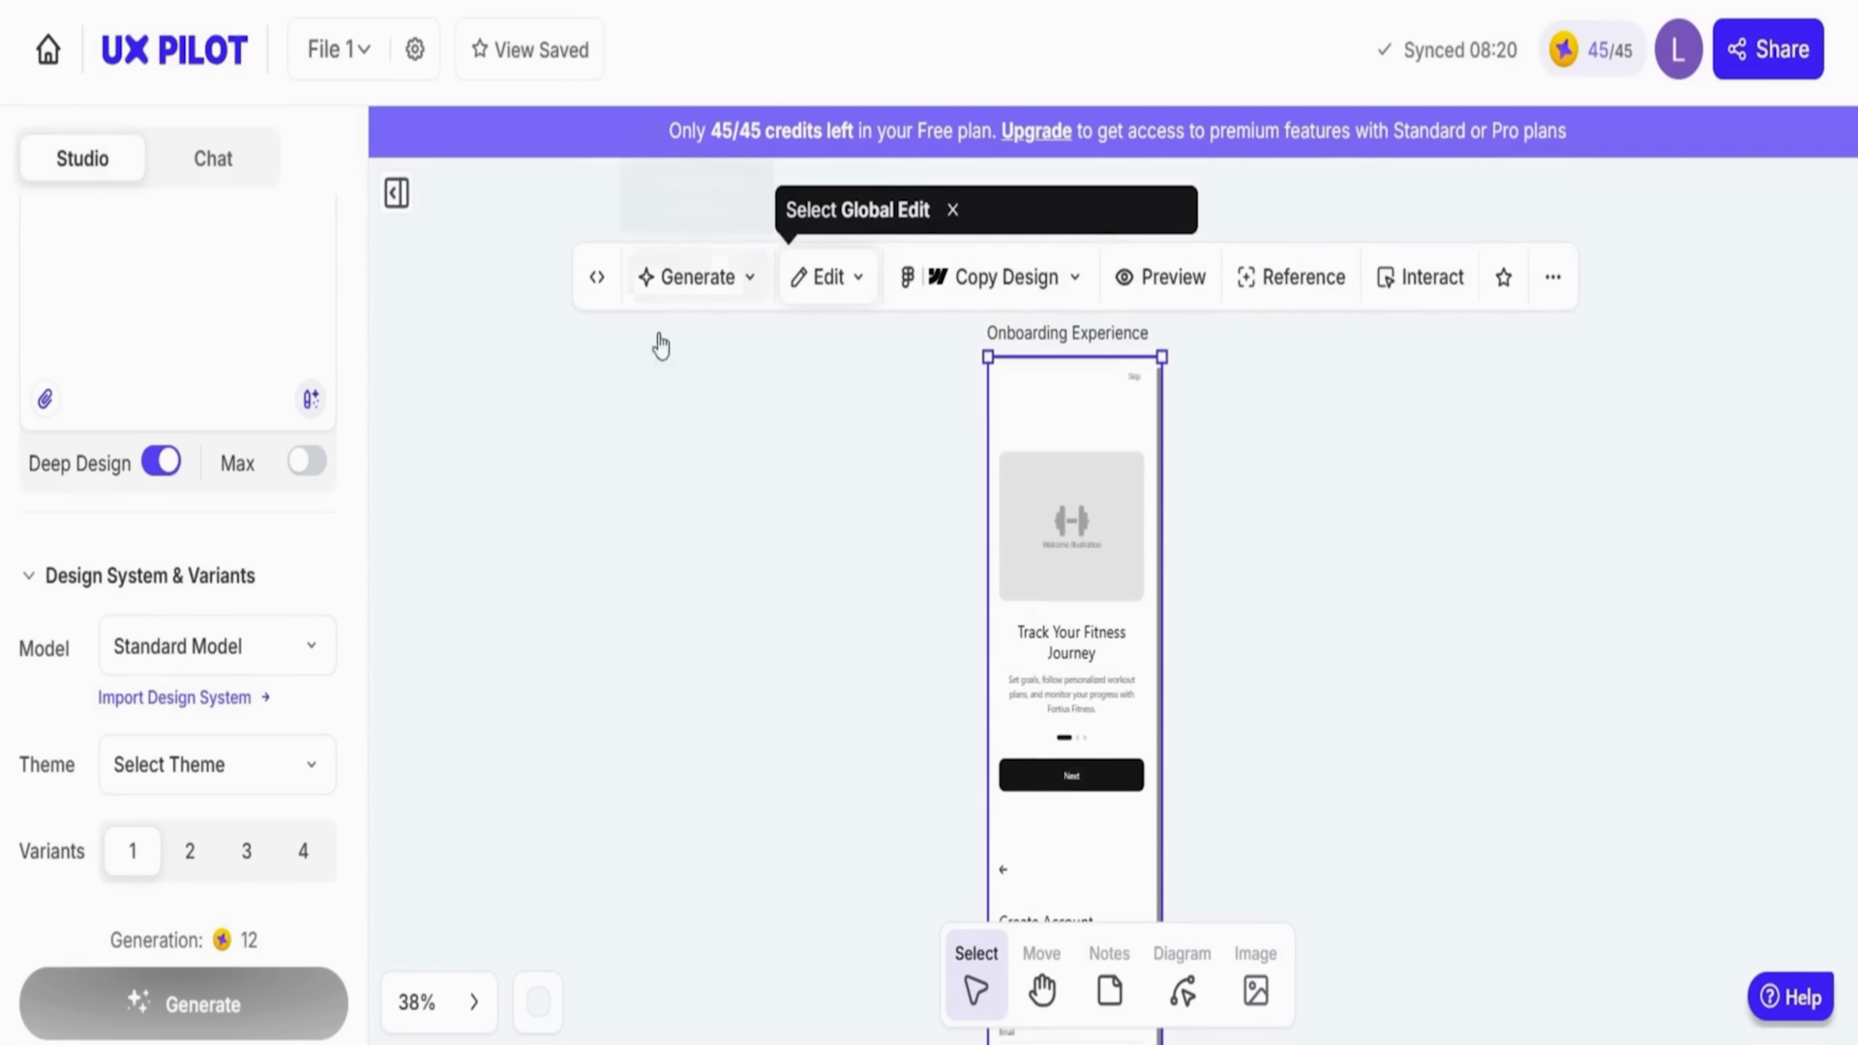
left_click(716, 289)
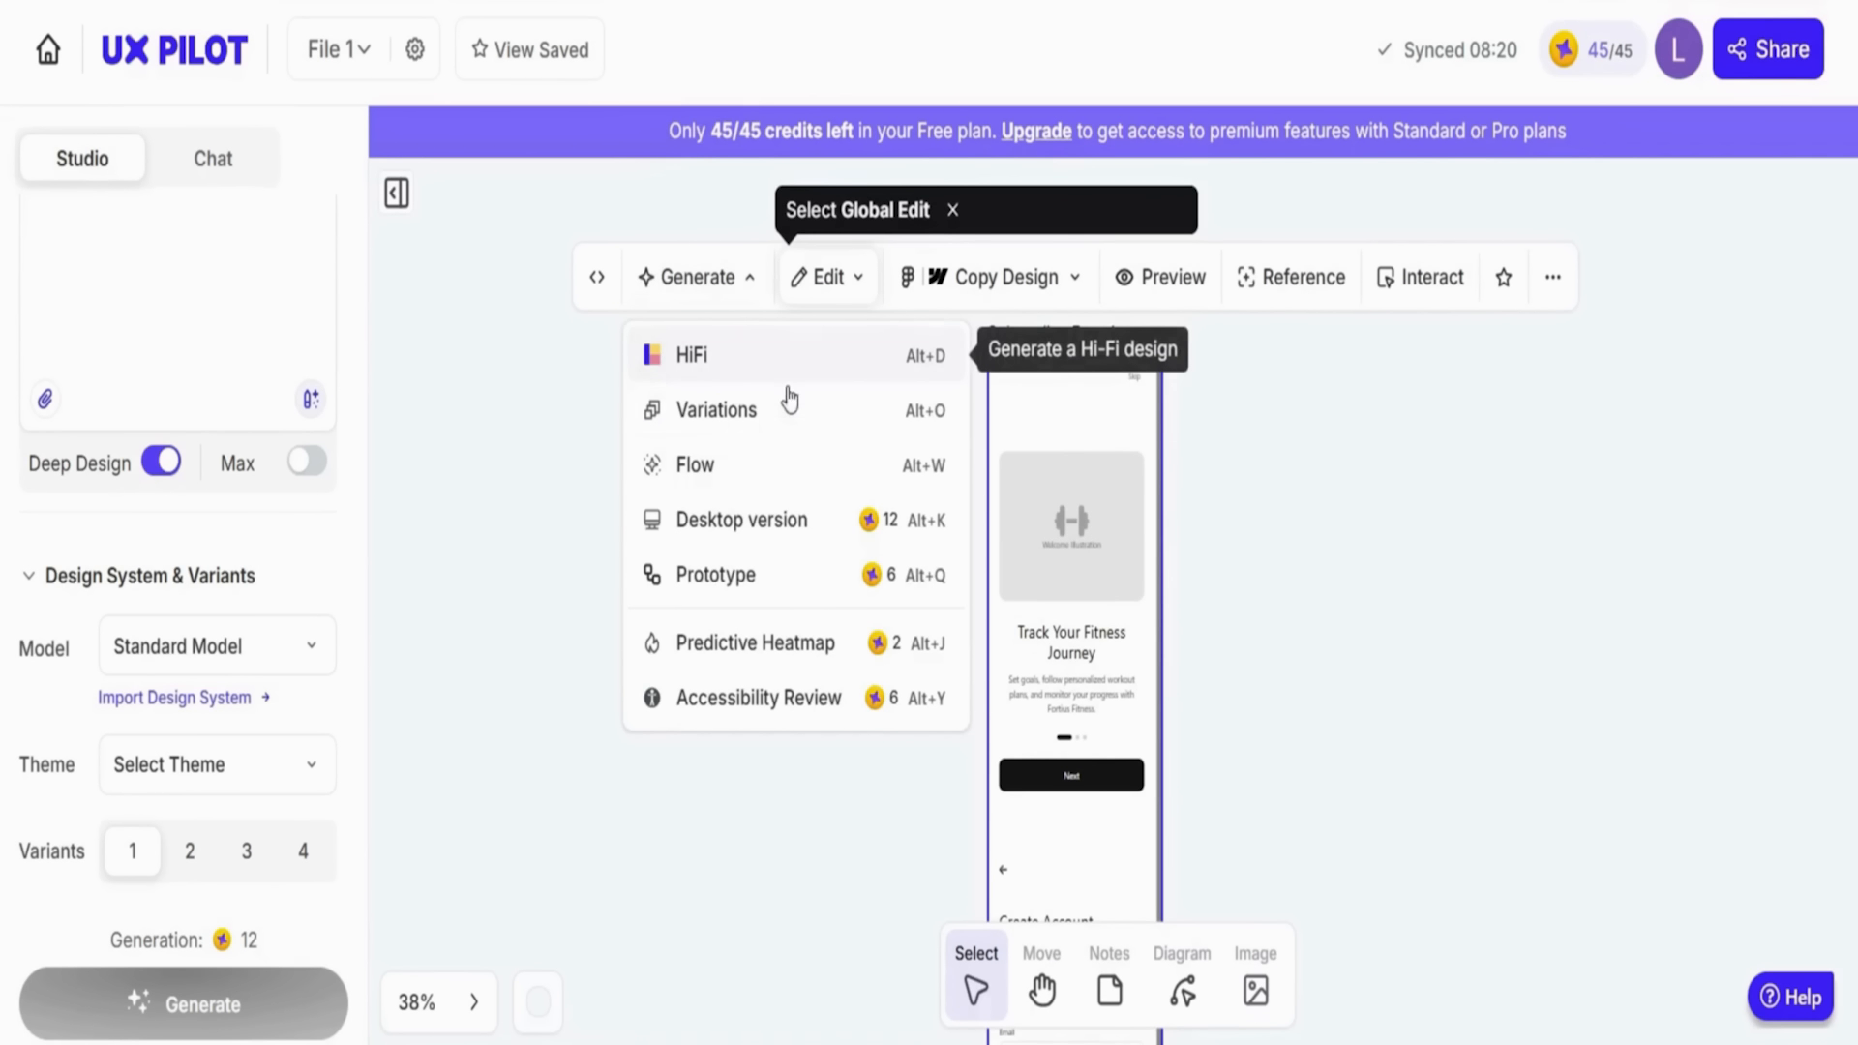
left_click(799, 481)
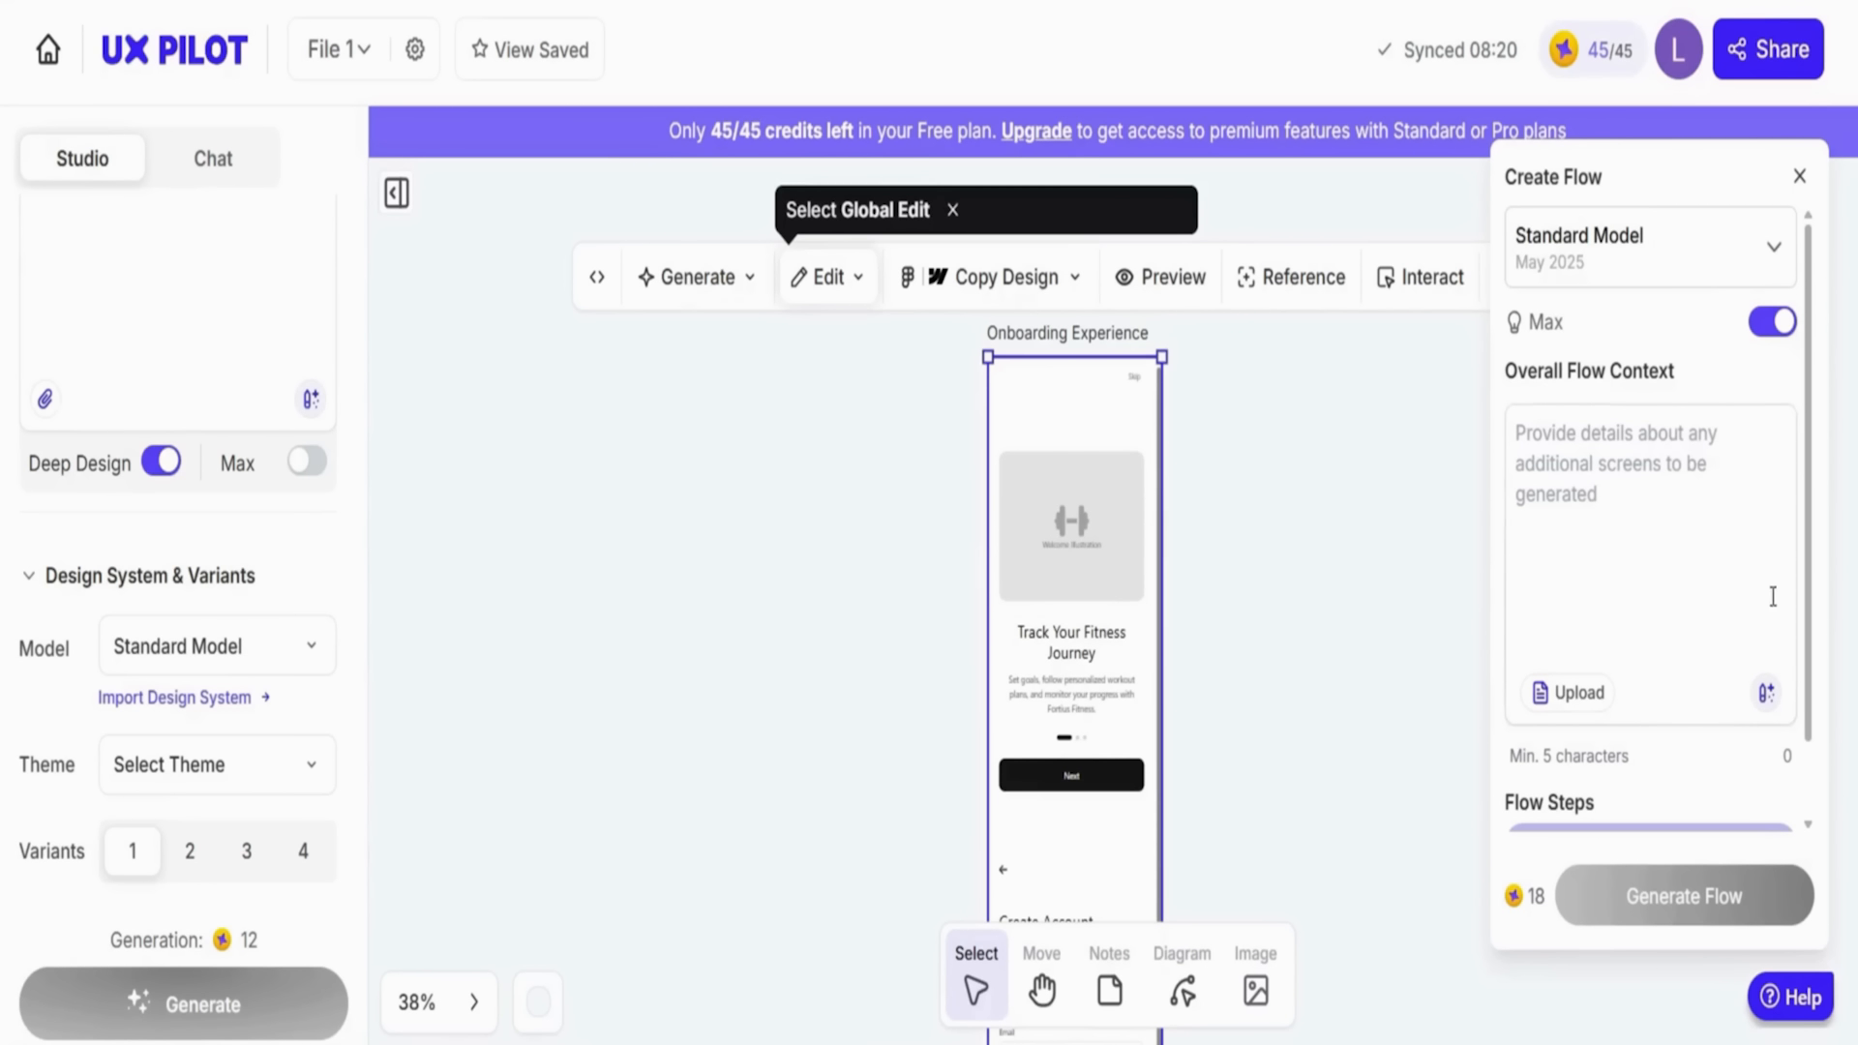
left_click(1573, 456)
key("ctrl+v")
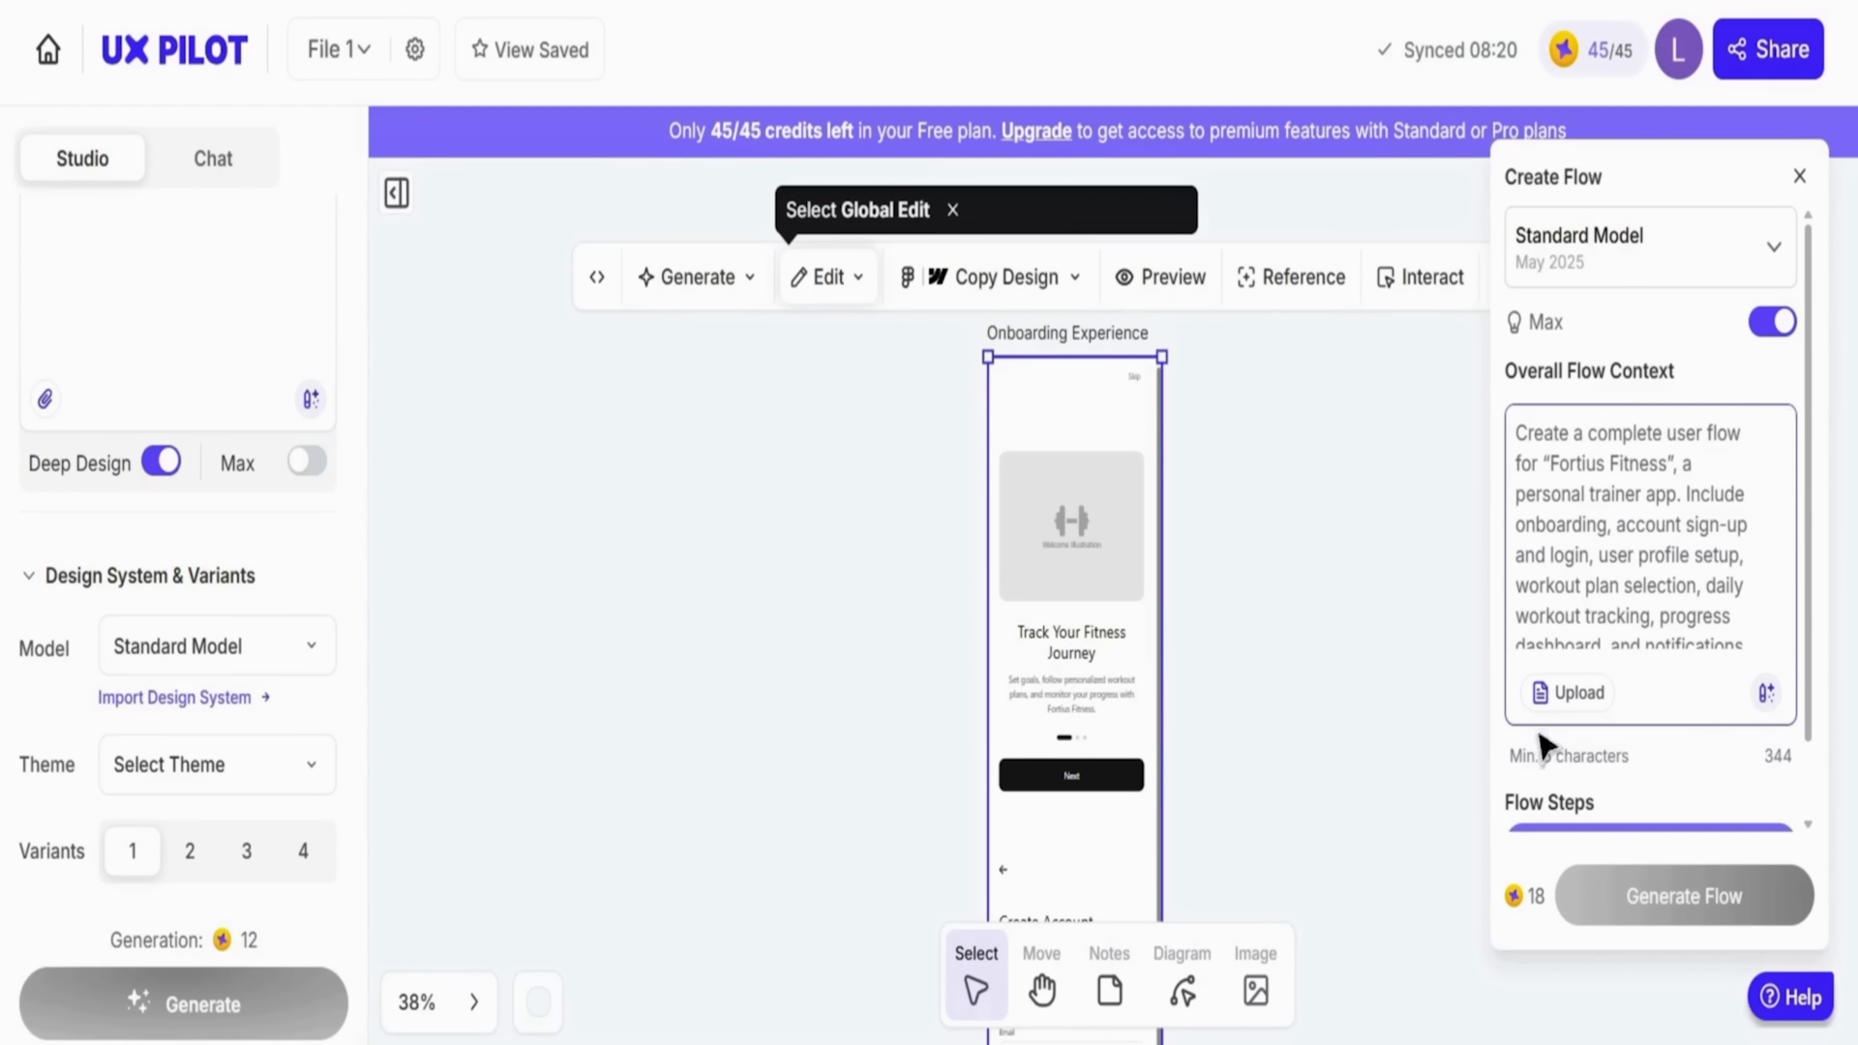
scroll(1760, 516, "down", 5)
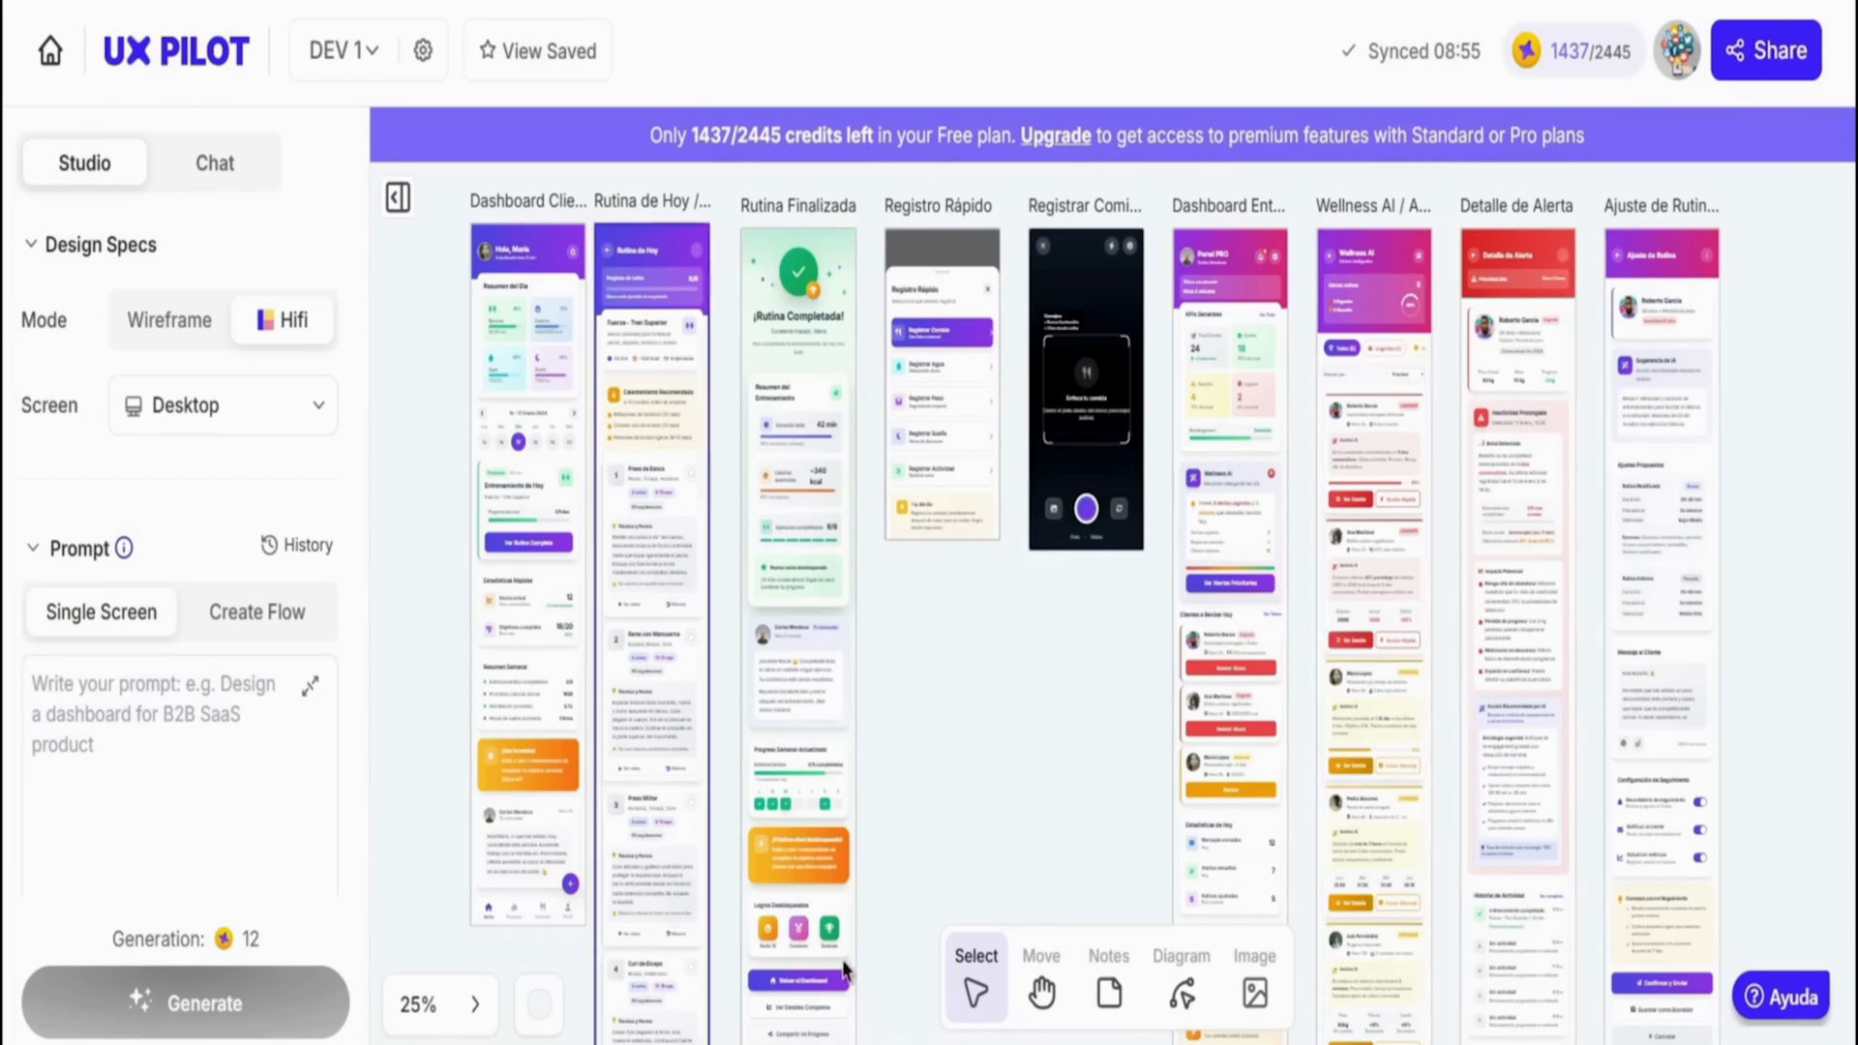
Examine the generated high-fidelity fitness app screens in the DEV 1 file, from Dashboard Cliente to the alert and routine adjustment screens
scroll(974, 655, "up", 2)
scroll(974, 655, "up", 4)
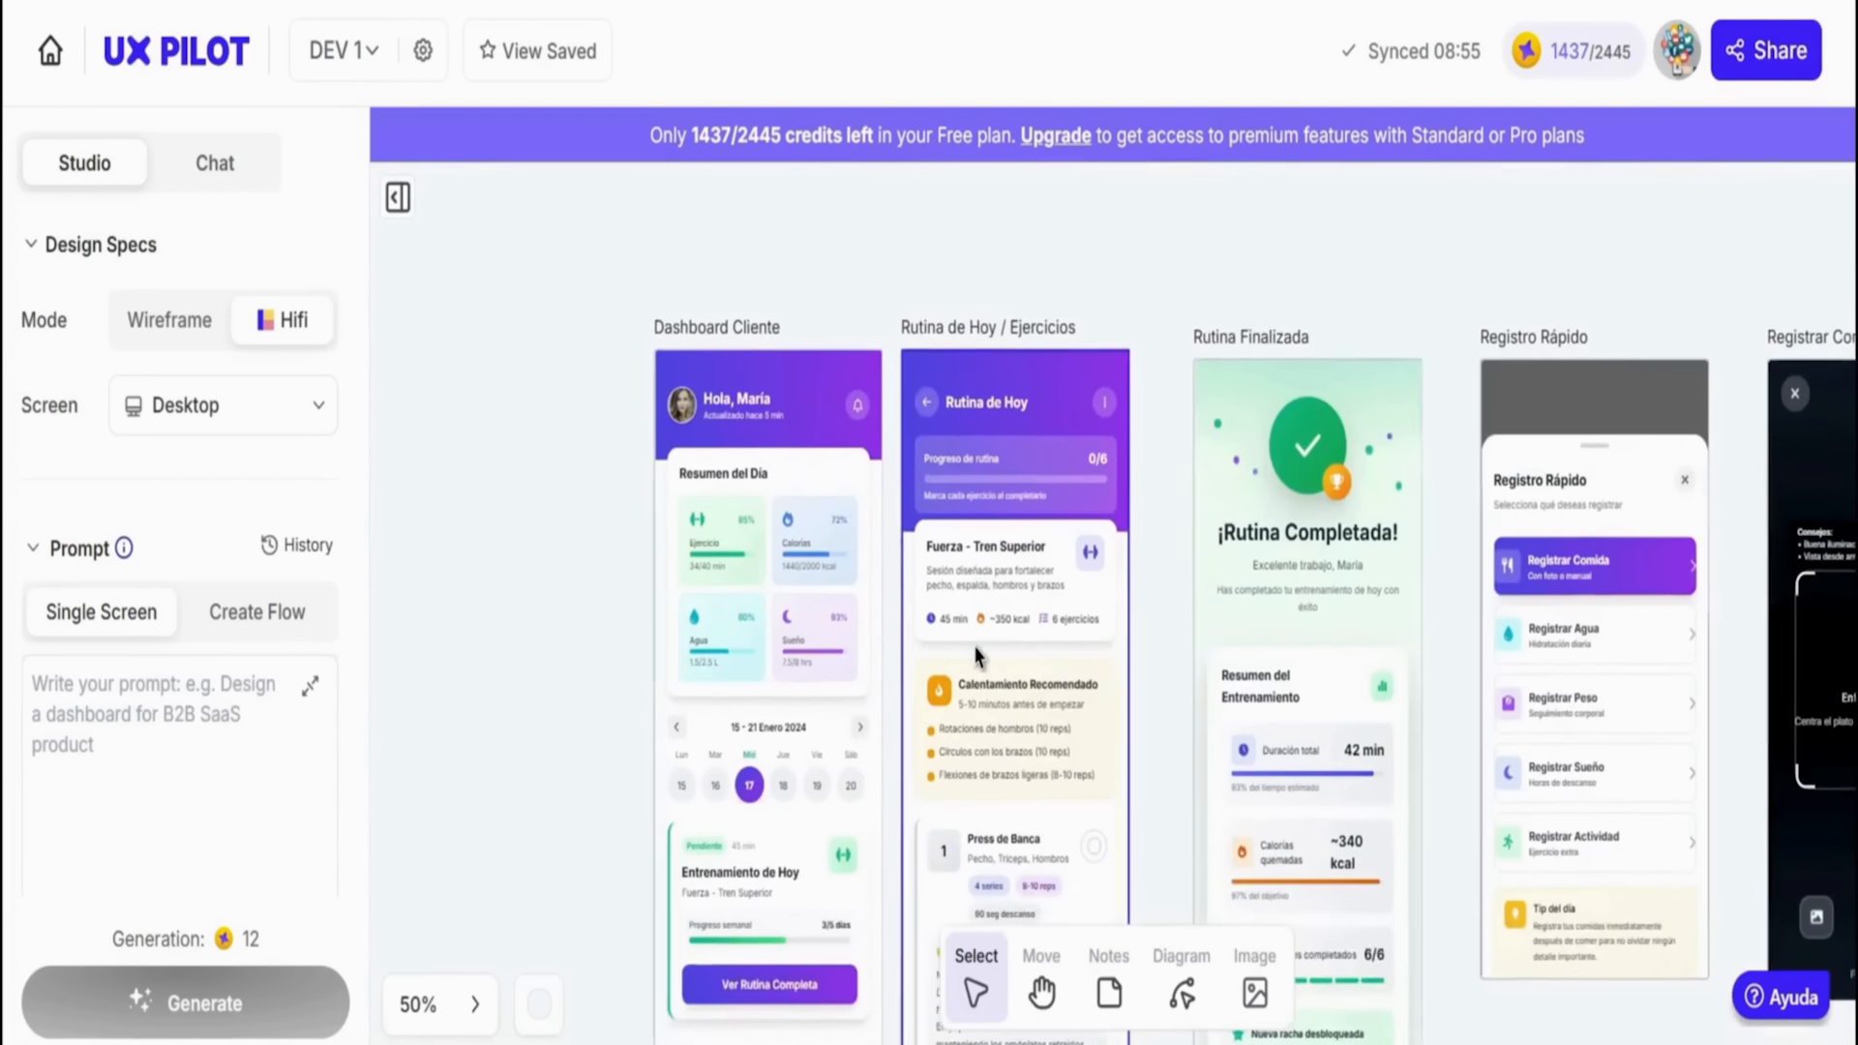
scroll(971, 720, "down", 4)
scroll(920, 696, "right", 3)
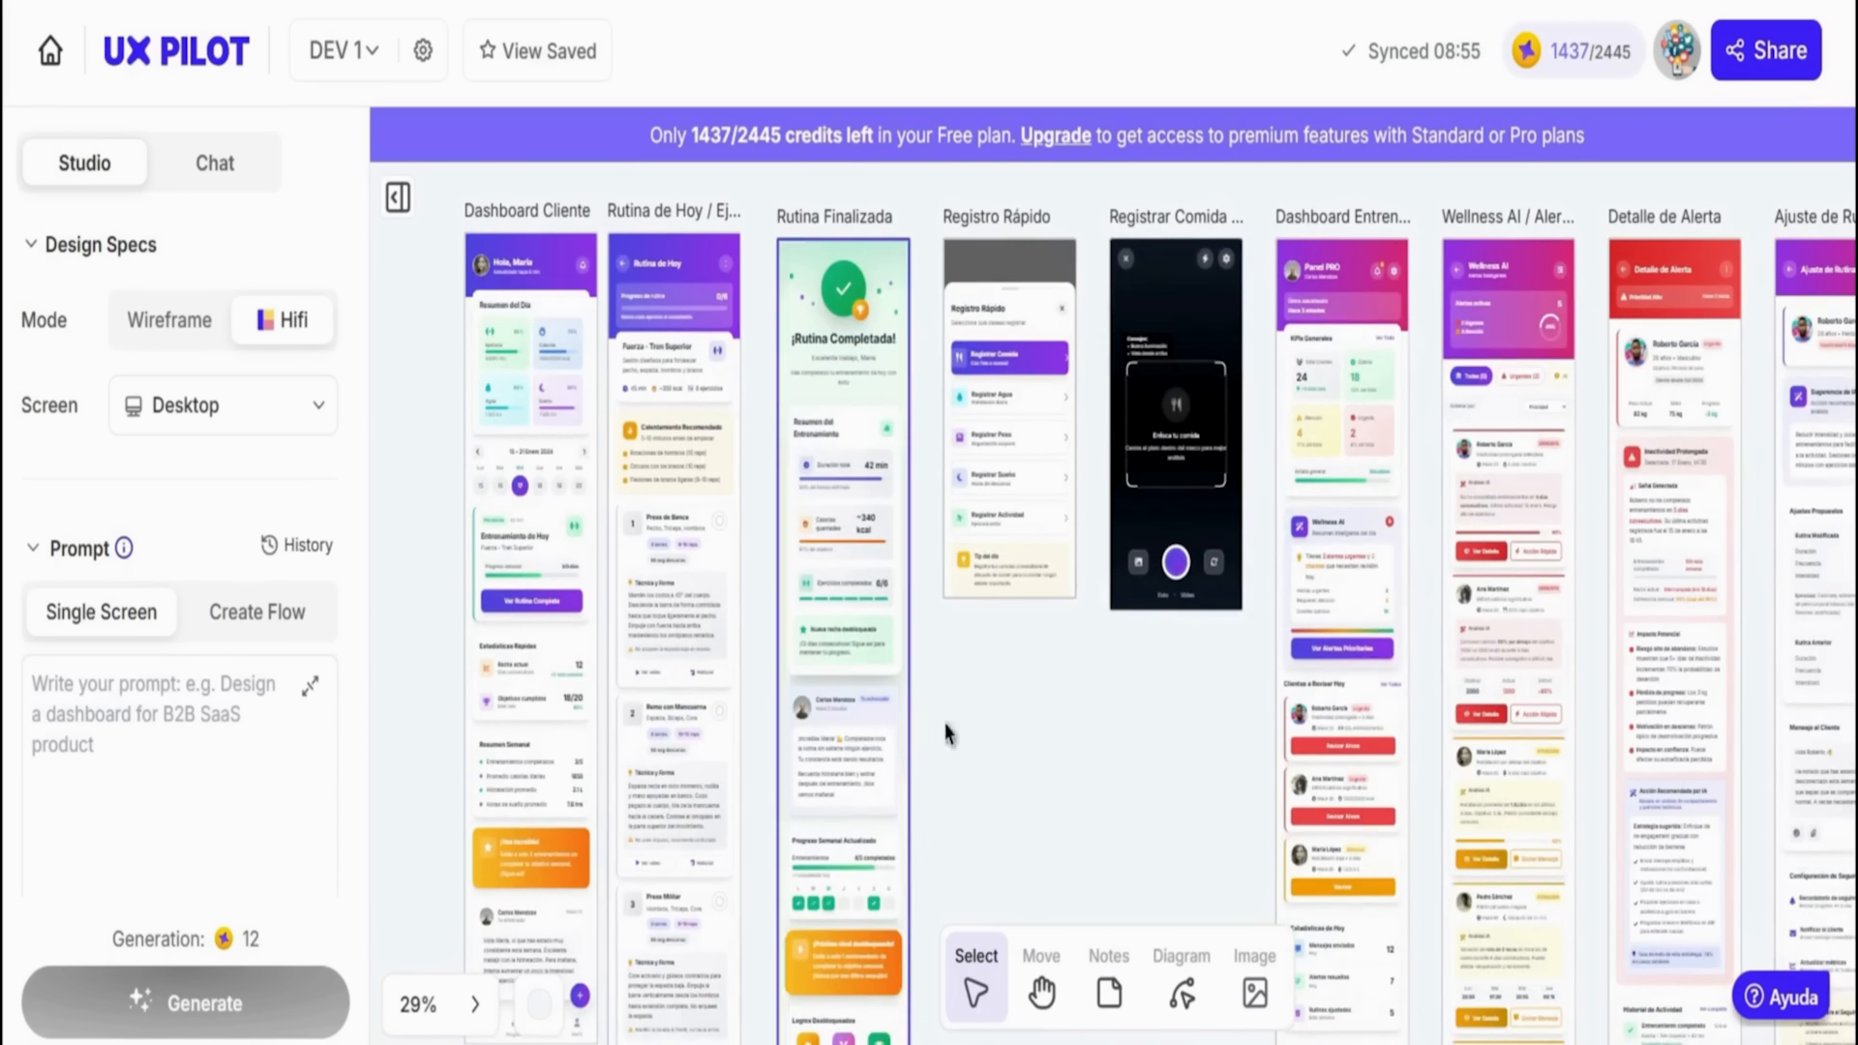
scroll(1151, 571, "right", 3)
scroll(677, 600, "left", 3)
scroll(405, 606, "down", 1)
scroll(464, 619, "up", 2)
scroll(530, 644, "left", 2)
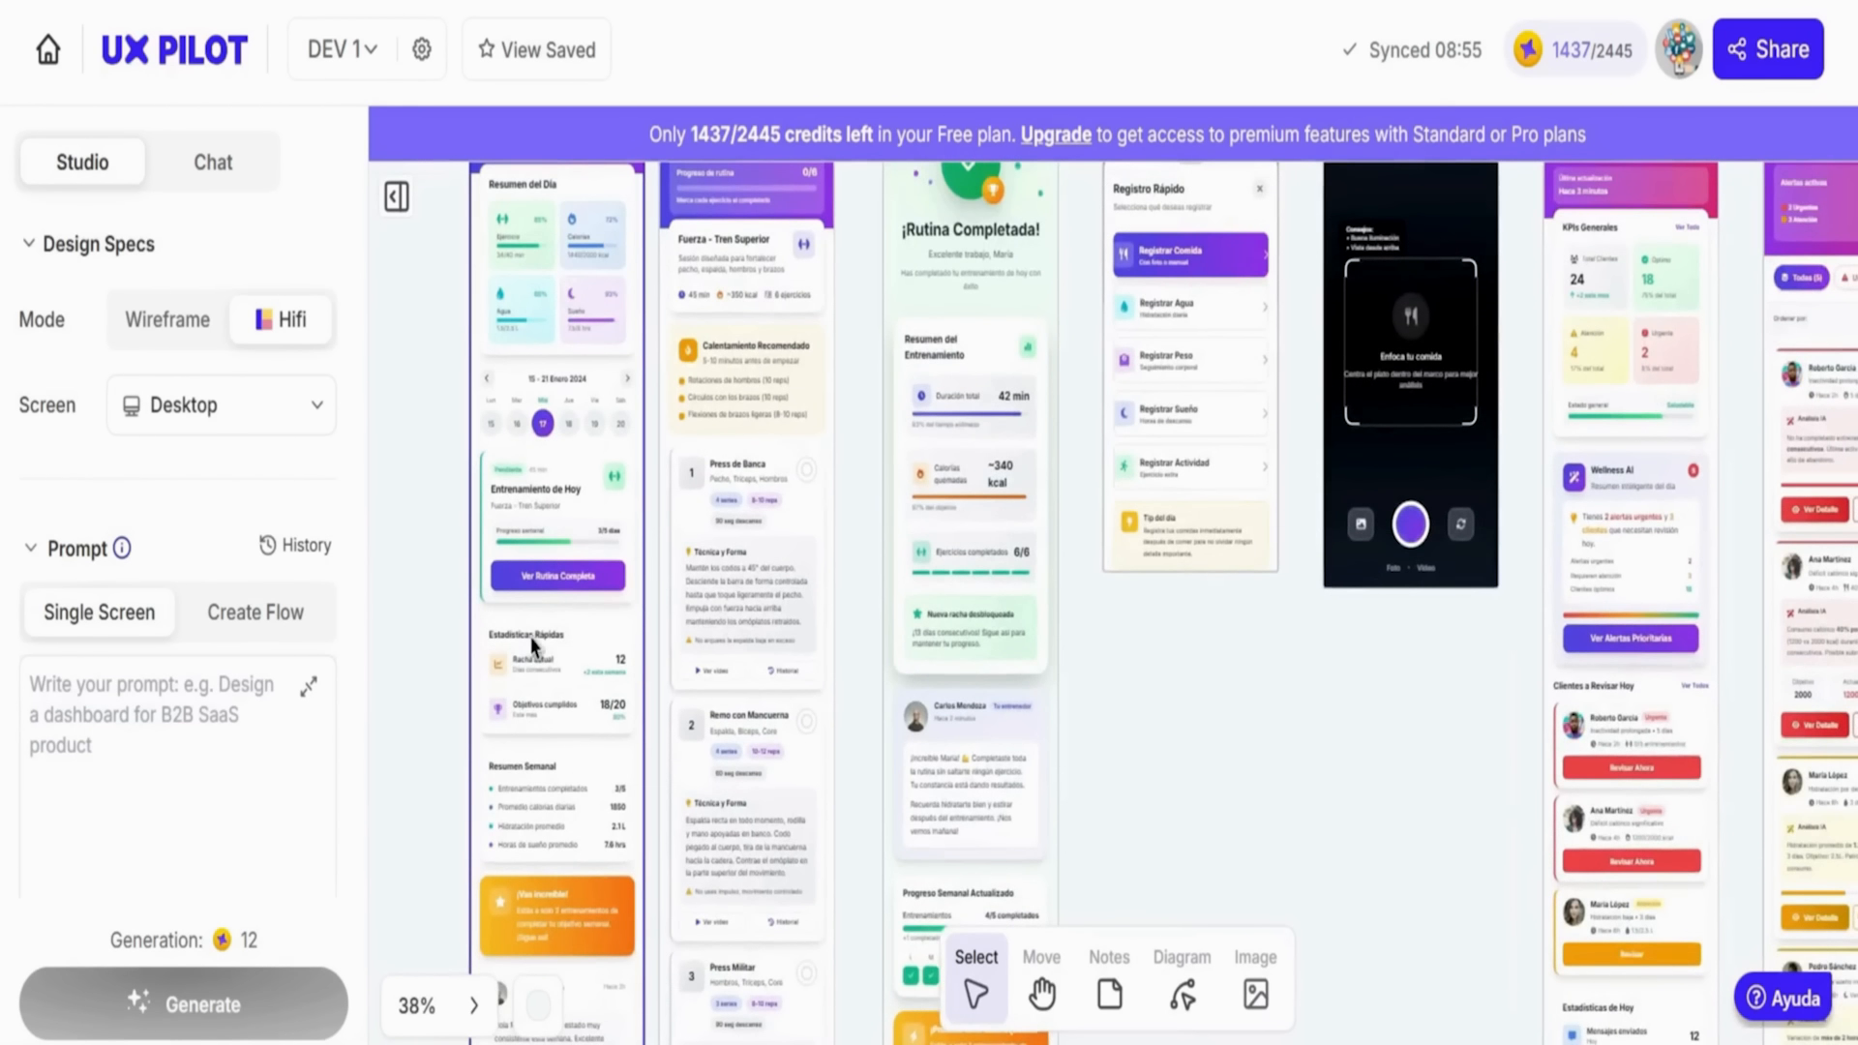
Preview the Dashboard Cliente screen and review its full content, from the daily summary down to the trainer's message
scroll(542, 639, "up", 2)
left_click(590, 360)
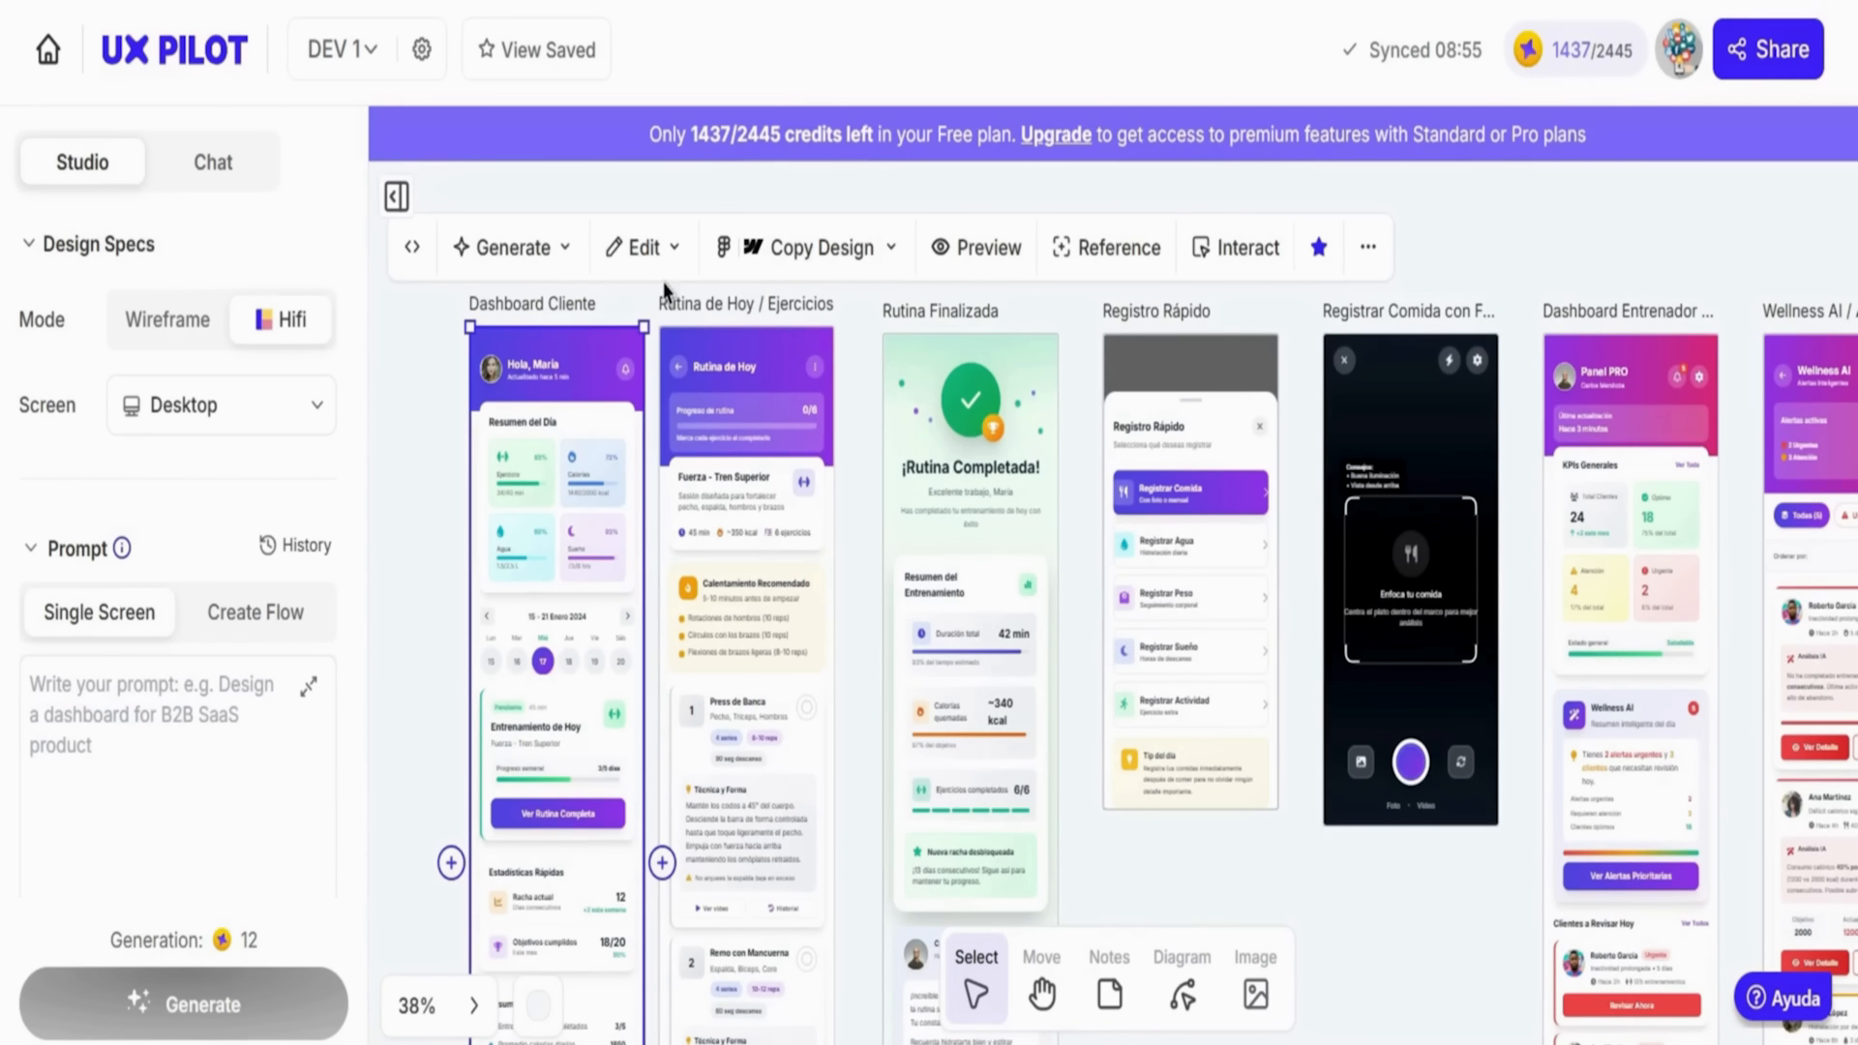
left_click(989, 250)
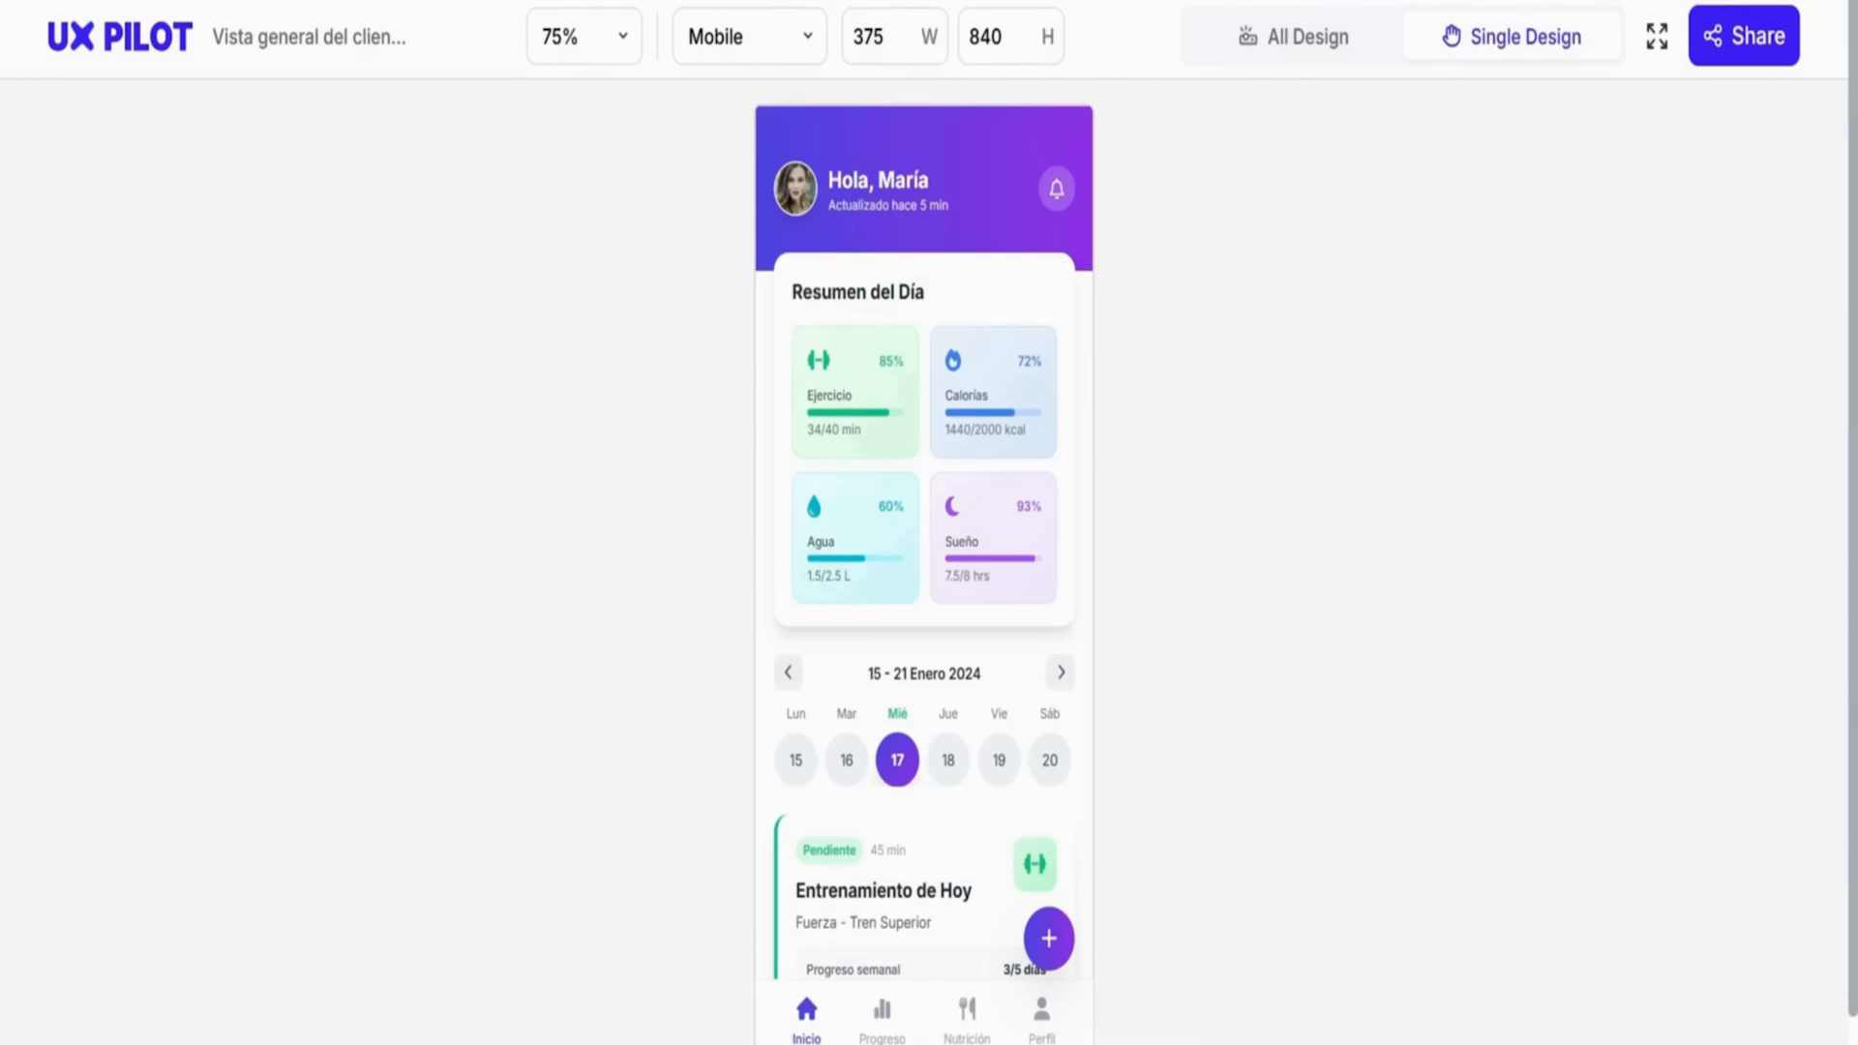
scroll(1003, 581, "down", 5)
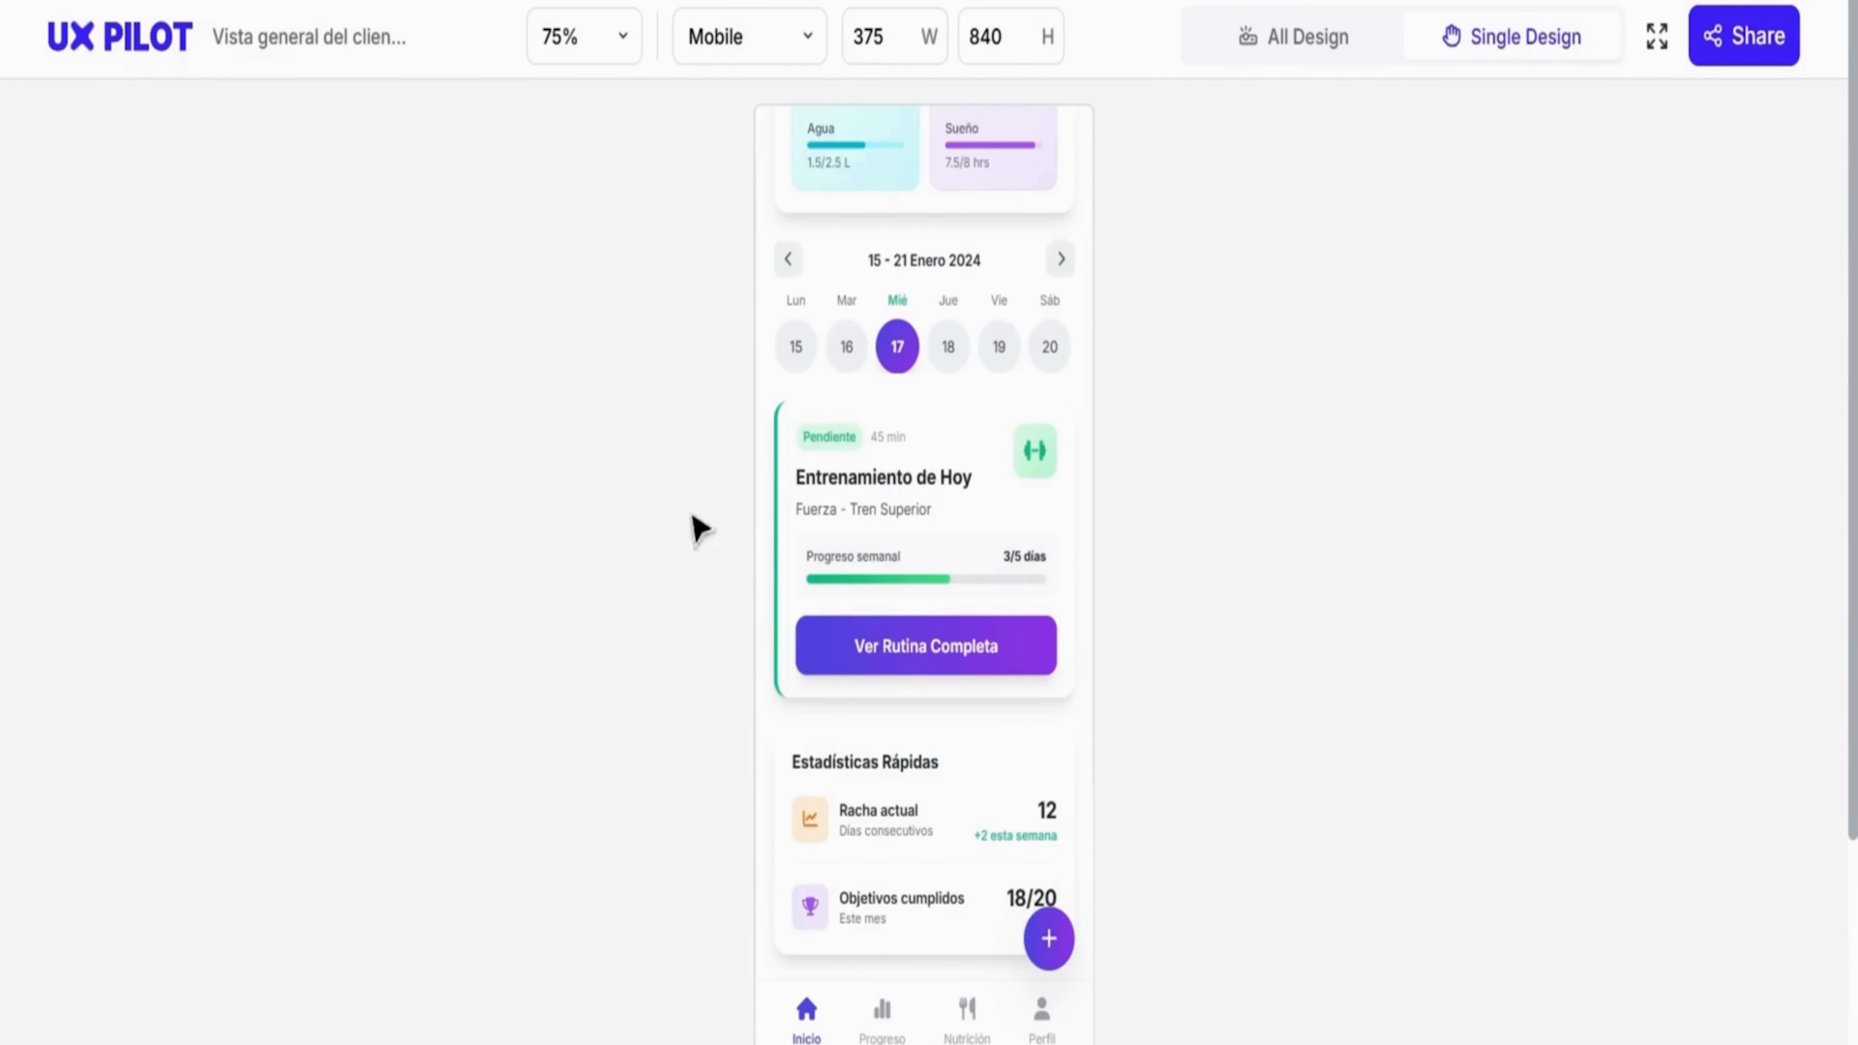
scroll(1072, 671, "down", 5)
scroll(1053, 658, "down", 3)
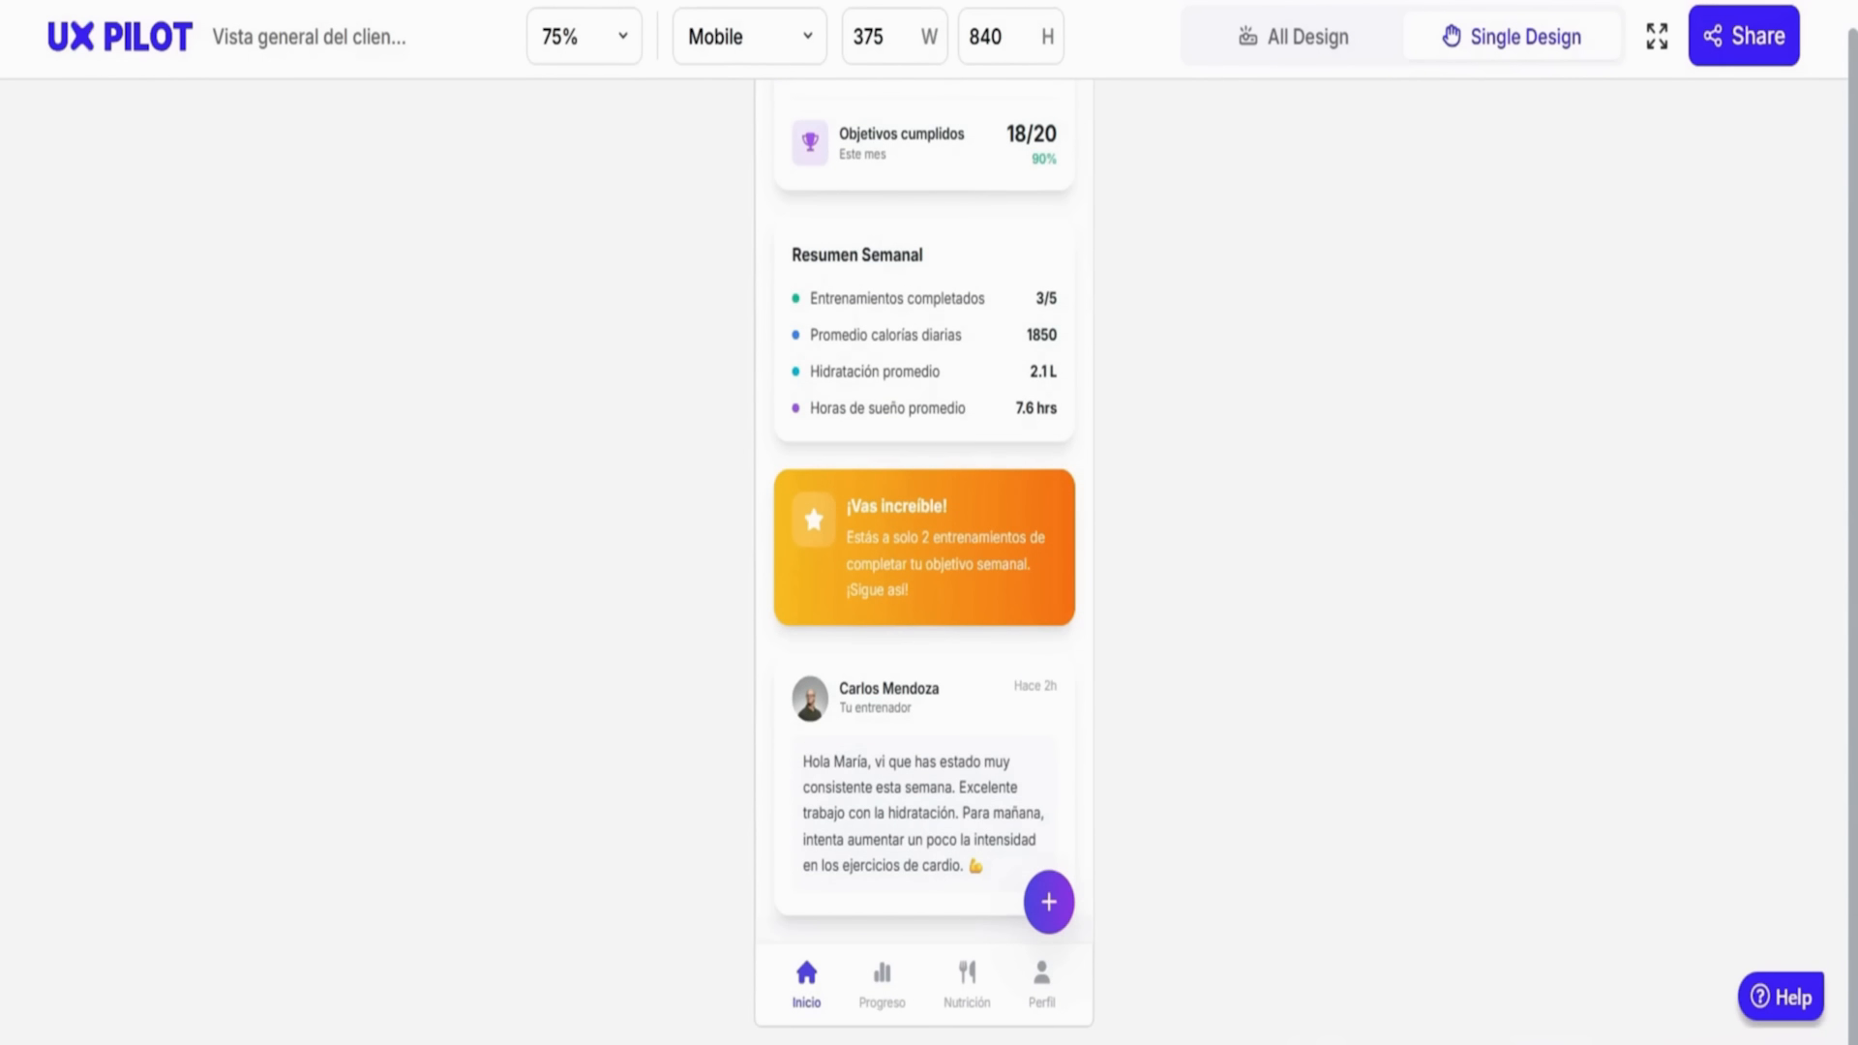
scroll(968, 581, "up", 10)
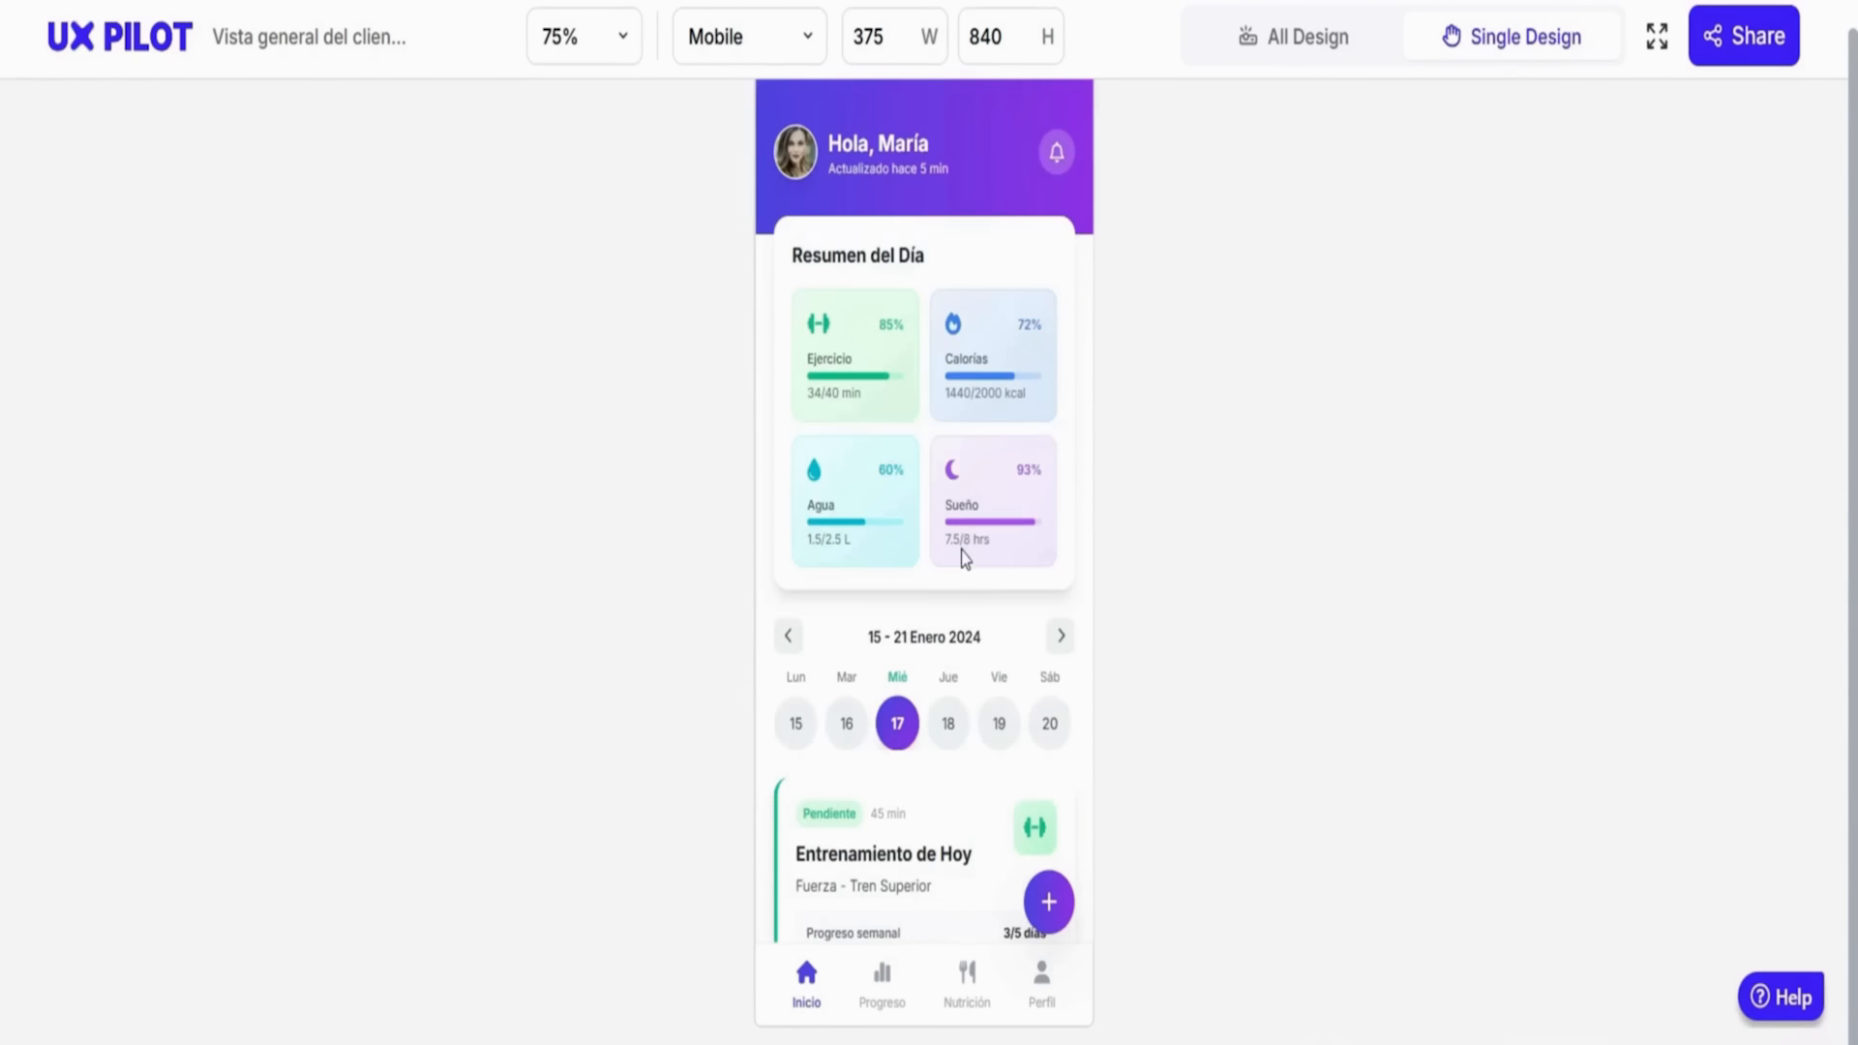